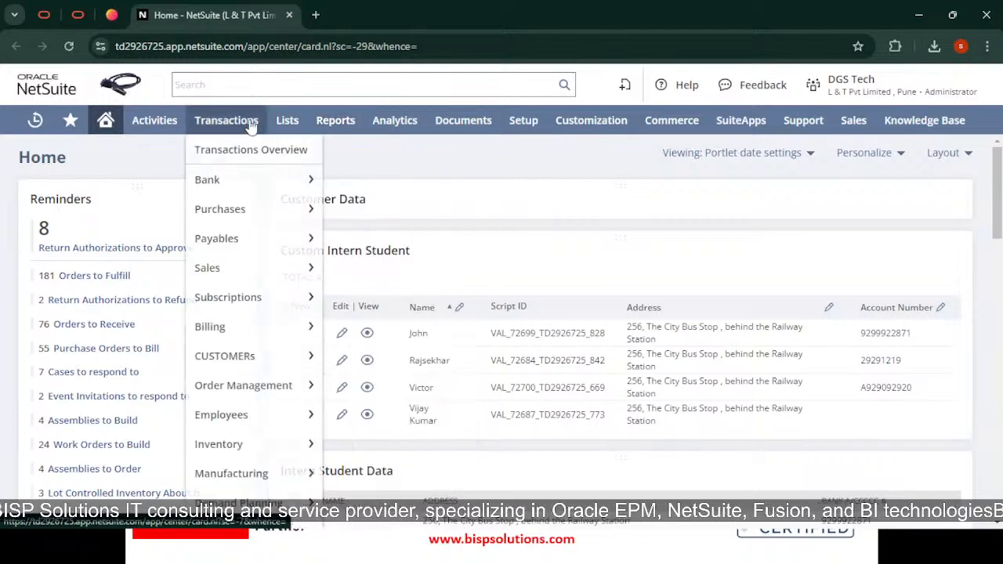
Step: Open the list of all accounting items
mouse_move(286, 126)
mouse_move(360, 178)
mouse_move(422, 180)
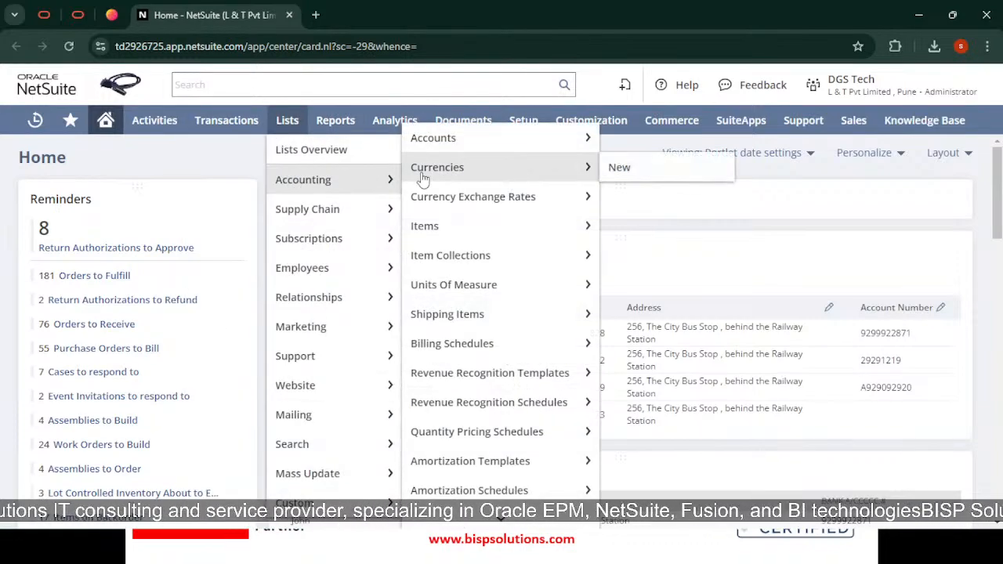
left_click(479, 225)
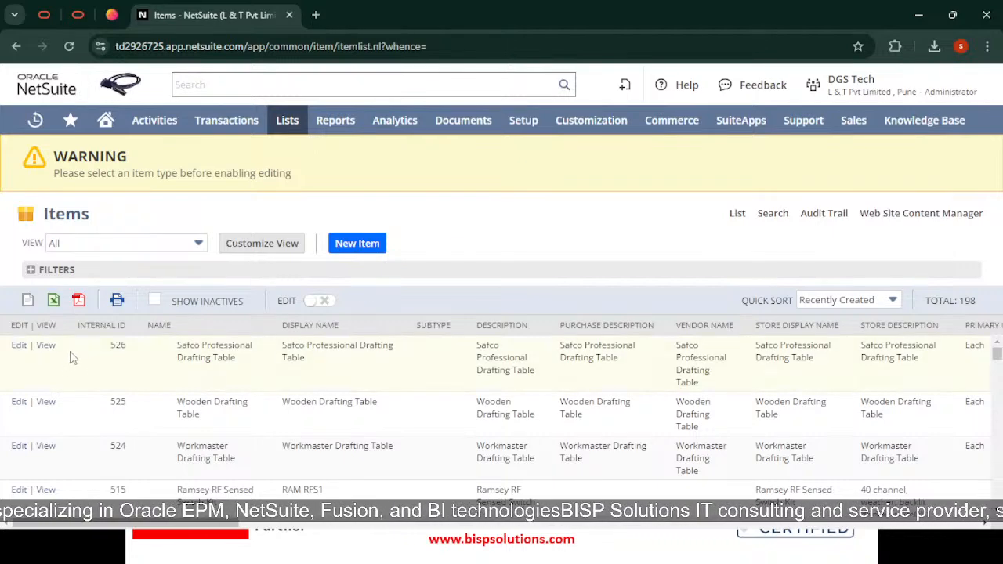
left_click_drag(960, 301, 986, 306)
left_click(966, 304)
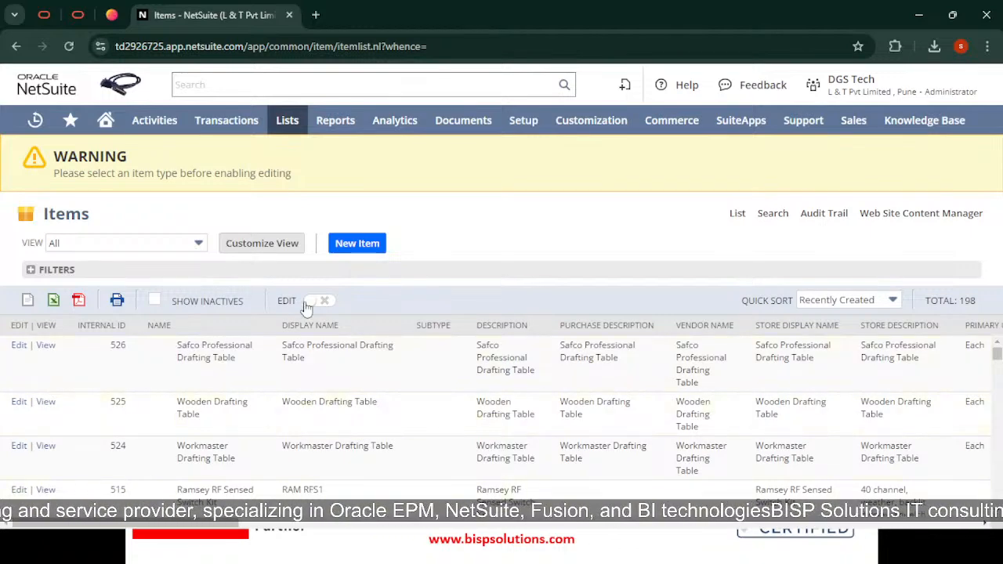
Step: Start a new item record of the plain Inventory Item type
left_click(369, 250)
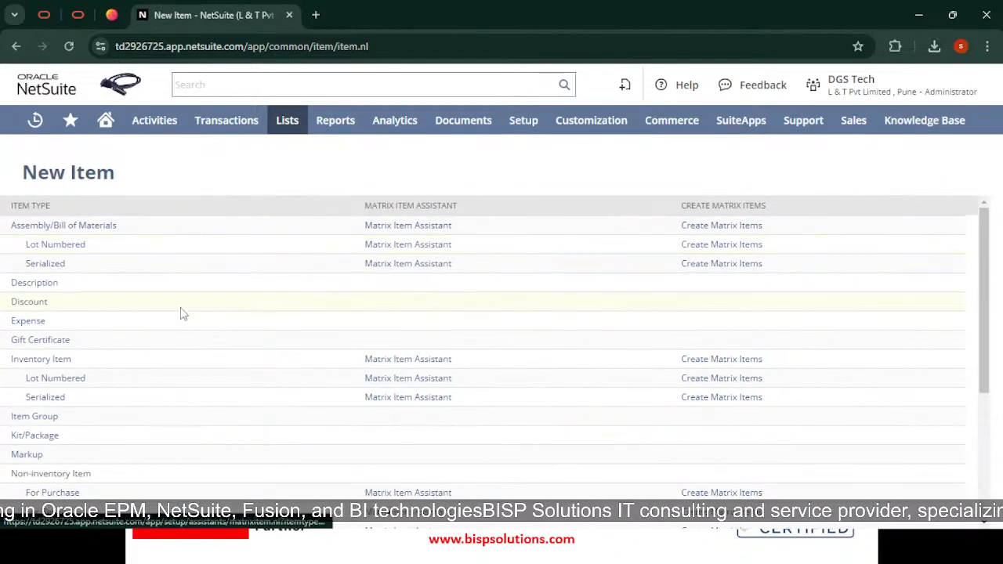
scroll(181, 315, "down", 1)
left_click(49, 285)
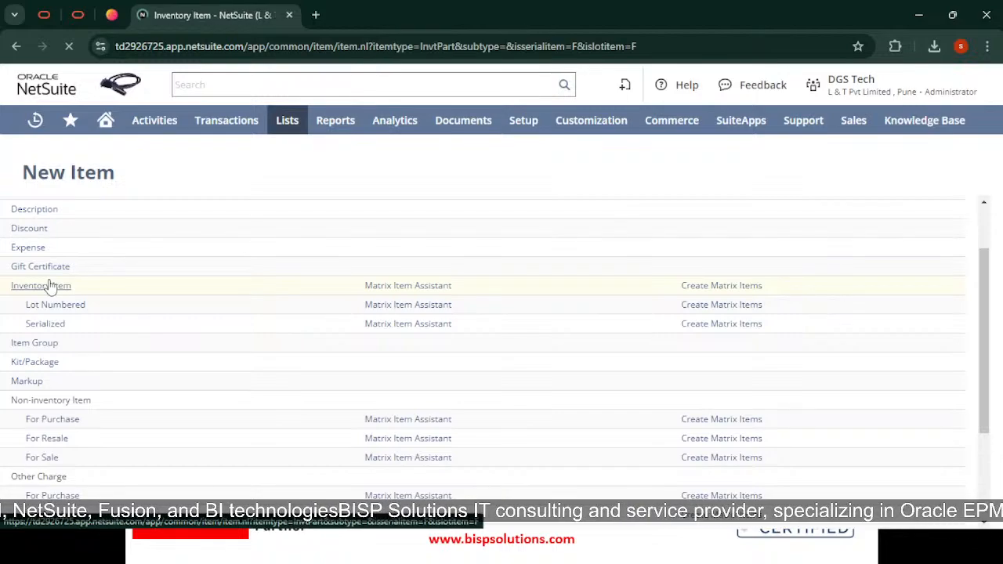
Step: Enter "Capacitor (Part No. CAP-100)" as the inventory item's name/number
scroll(223, 329, "down", 6)
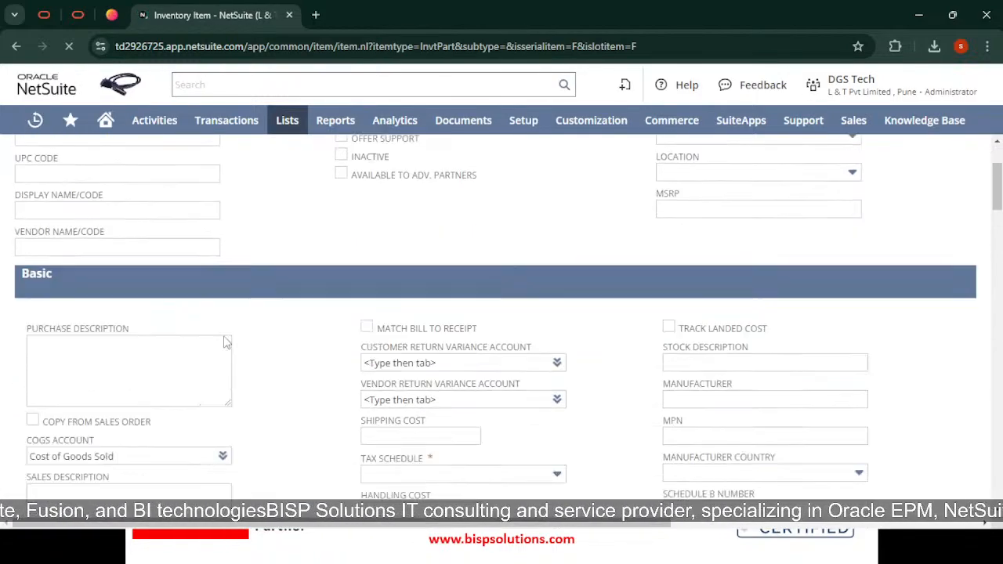
scroll(224, 340, "down", 5)
scroll(105, 291, "up", 2)
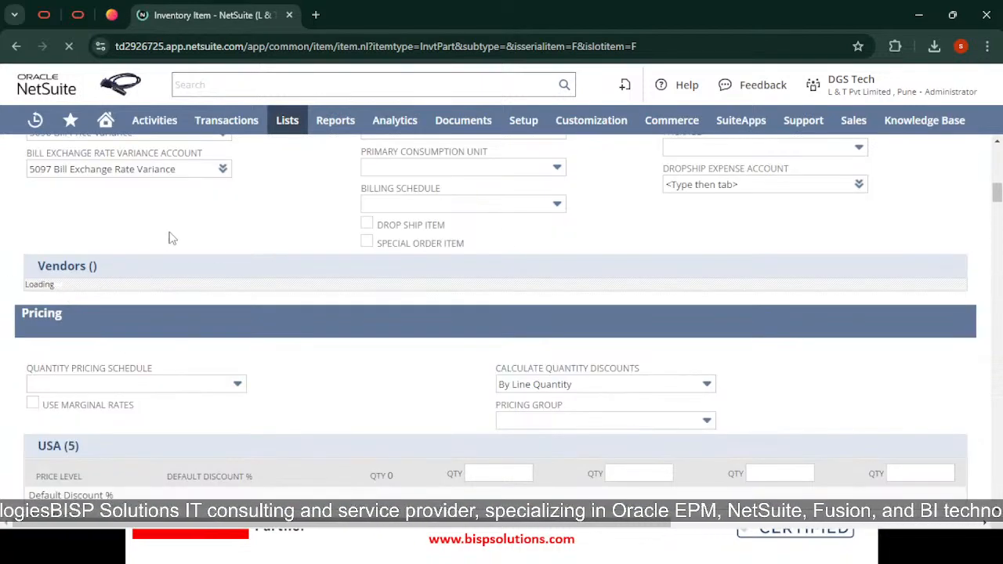
scroll(287, 215, "up", 10)
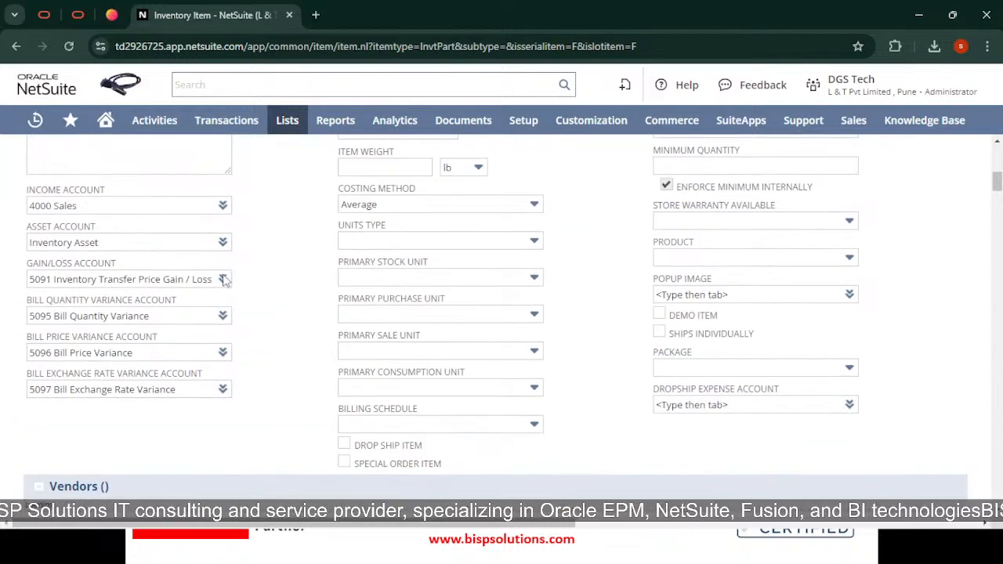
left_click_drag(68, 162, 90, 157)
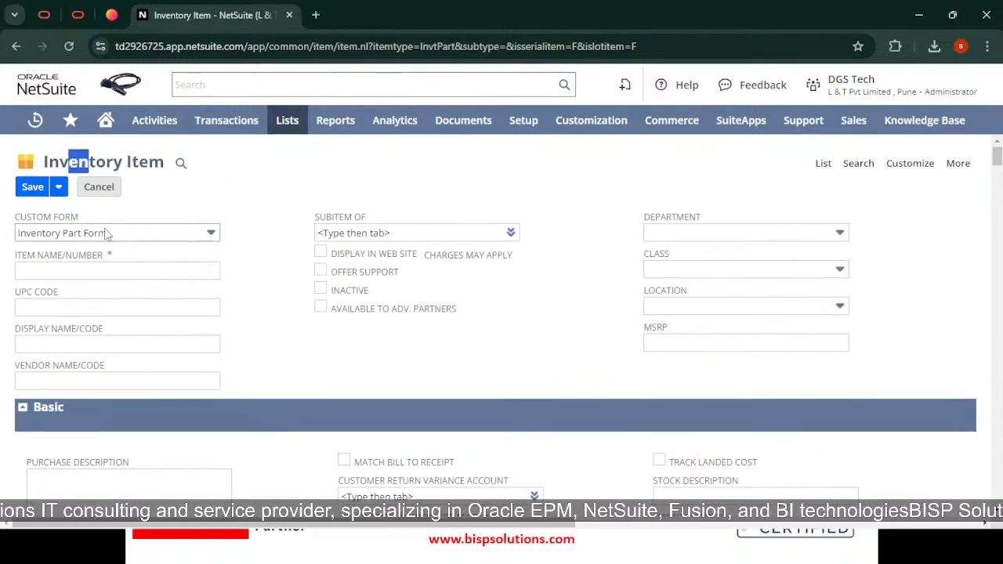
left_click(226, 198)
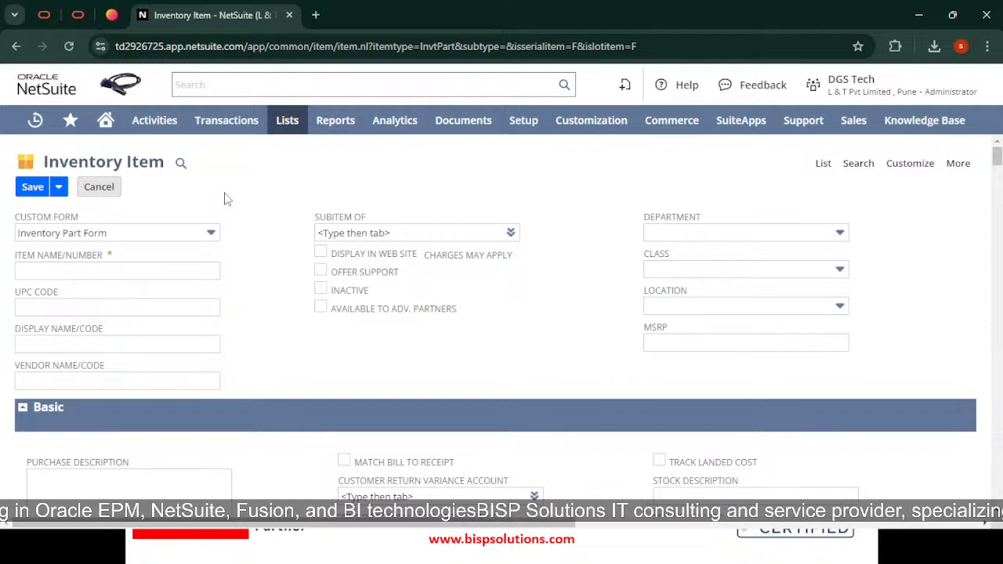
left_click(104, 270)
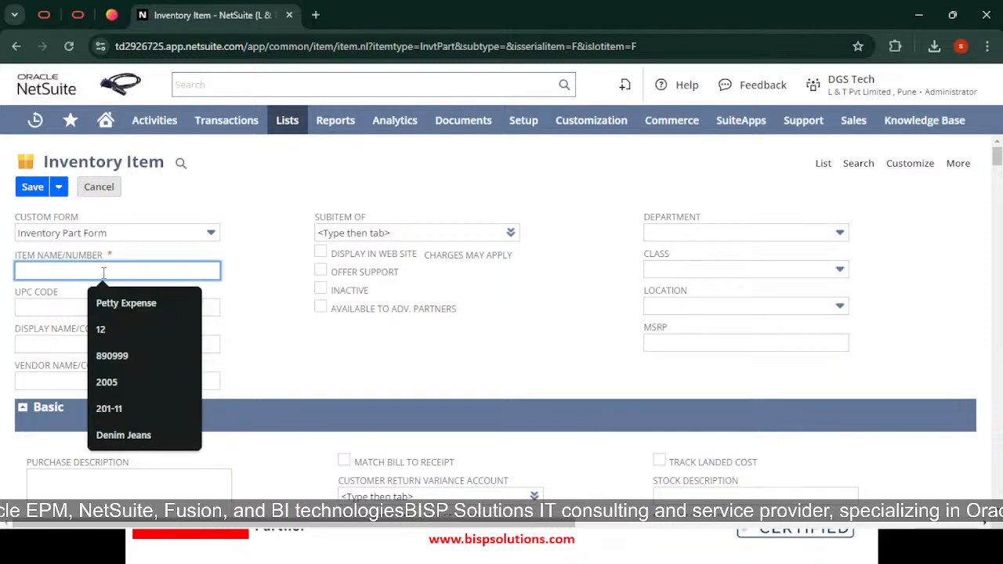
type("Capacitor (Part No. CAP-100")
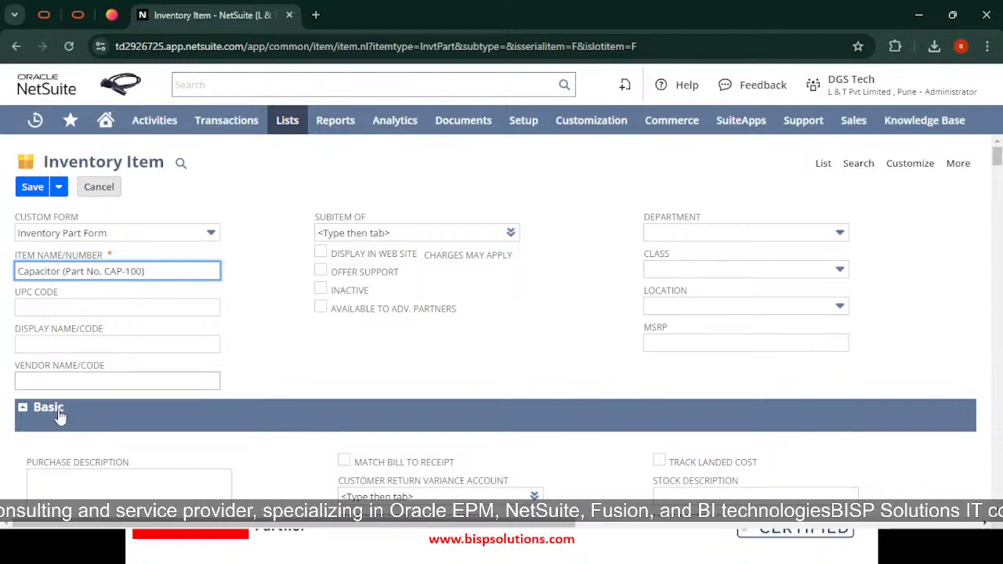
Step: Add ABC Co. from the vendor list as the first vendor of the capacitor item
scroll(184, 402, "down", 3)
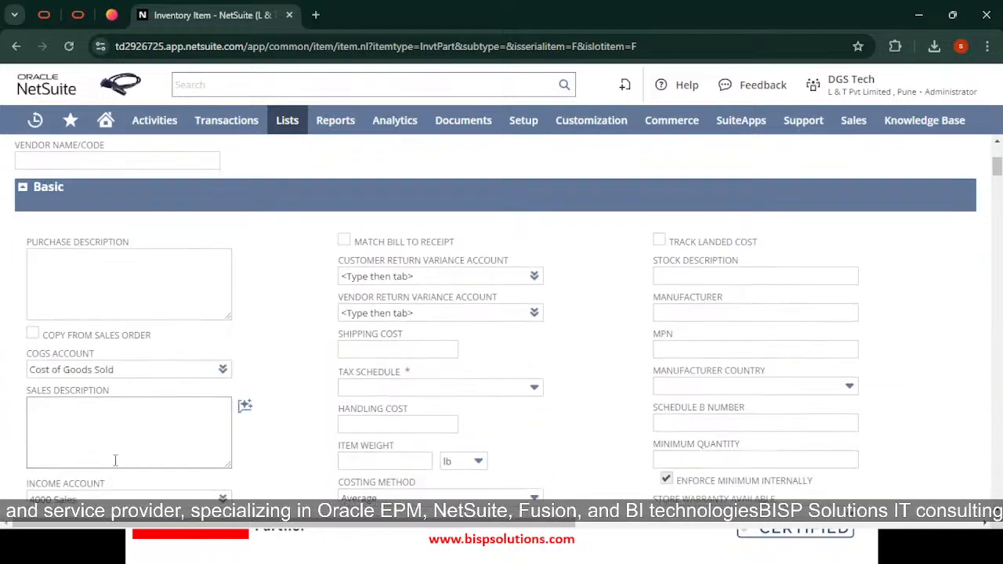
scroll(89, 419, "up", 3)
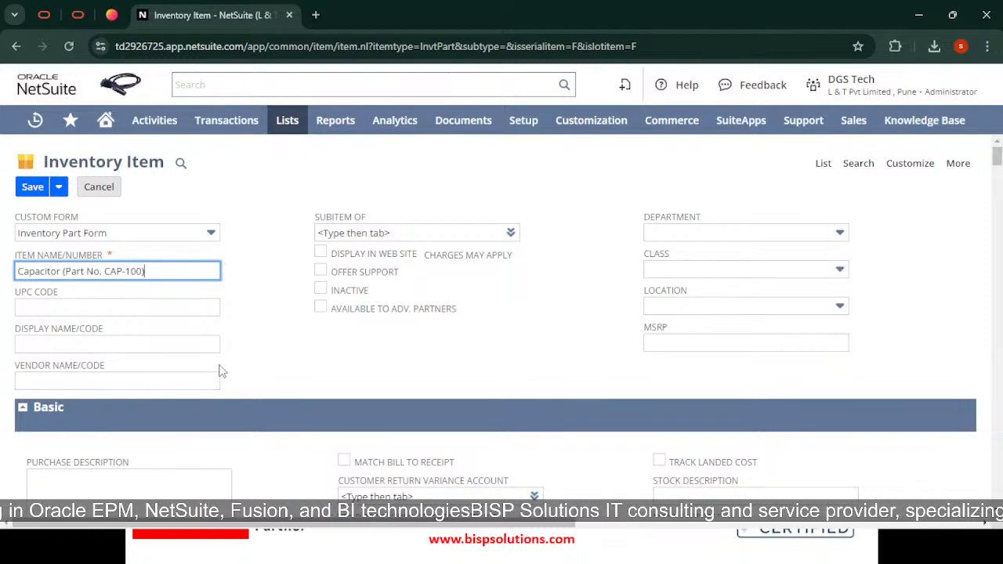
scroll(266, 376, "down", 5)
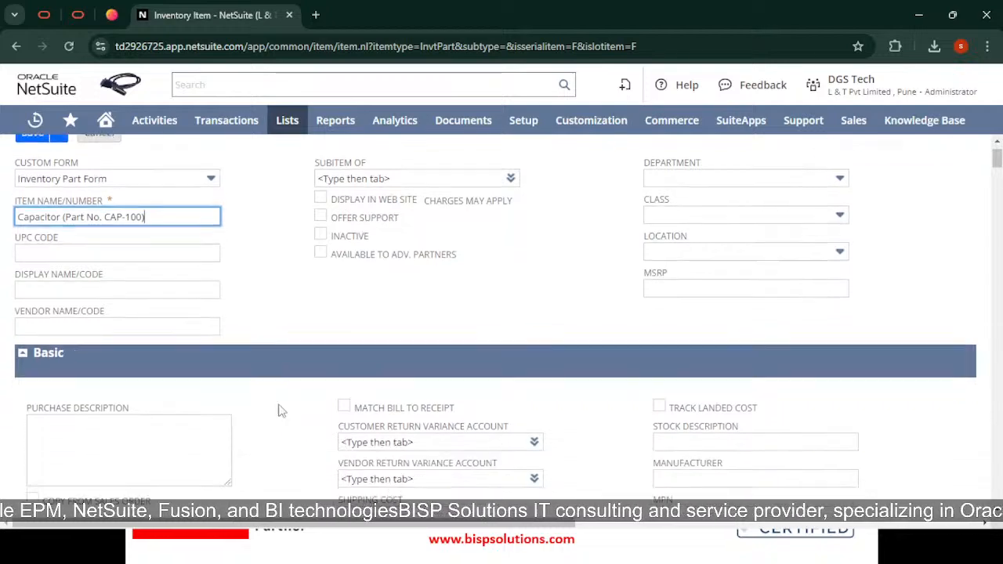
scroll(274, 417, "down", 5)
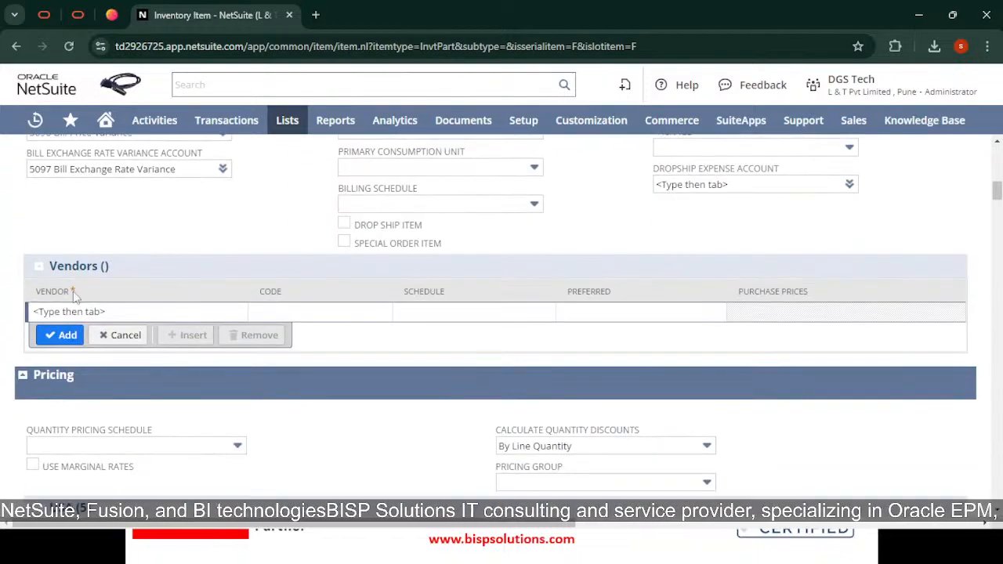
left_click(174, 312)
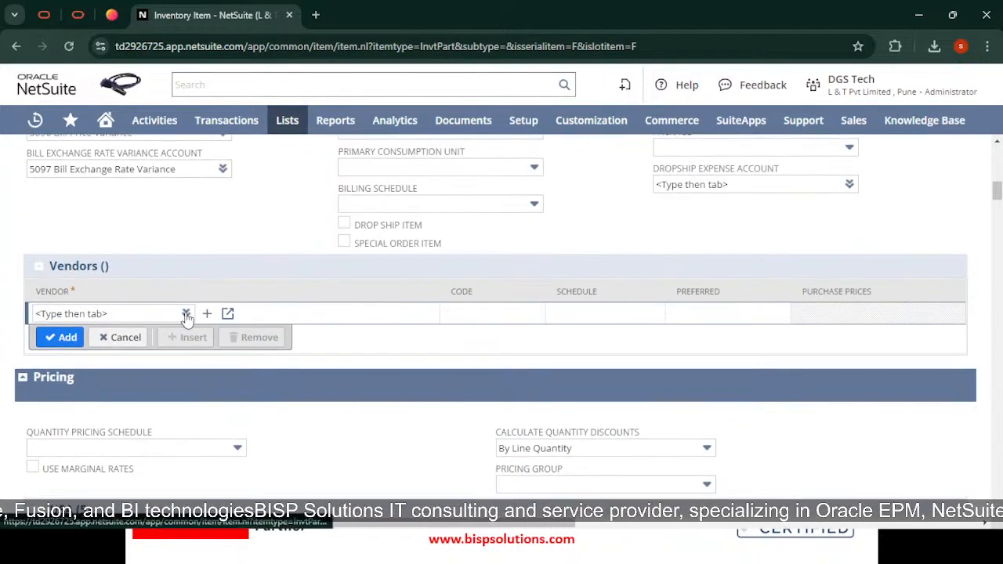
left_click(187, 316)
left_click(167, 269)
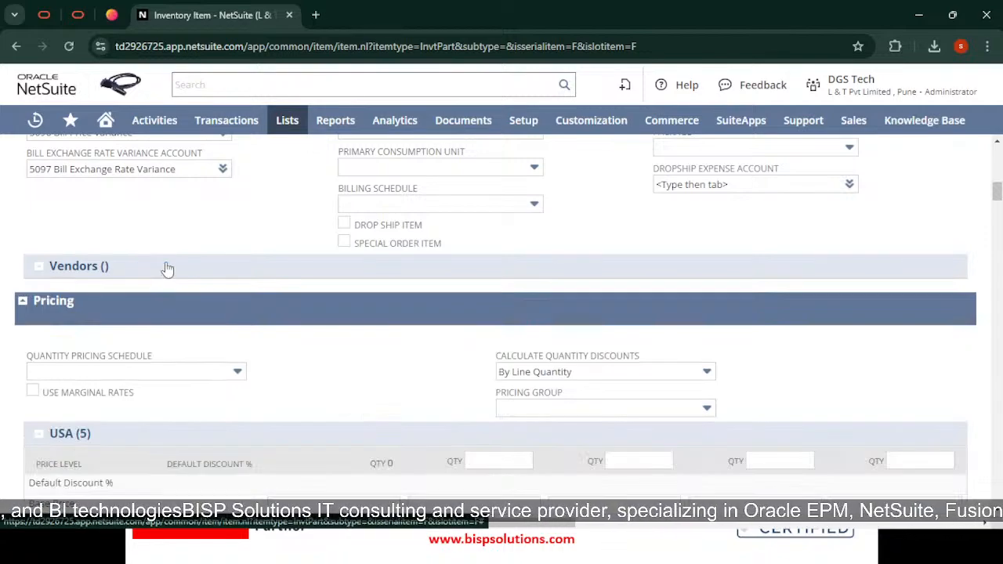
left_click(89, 270)
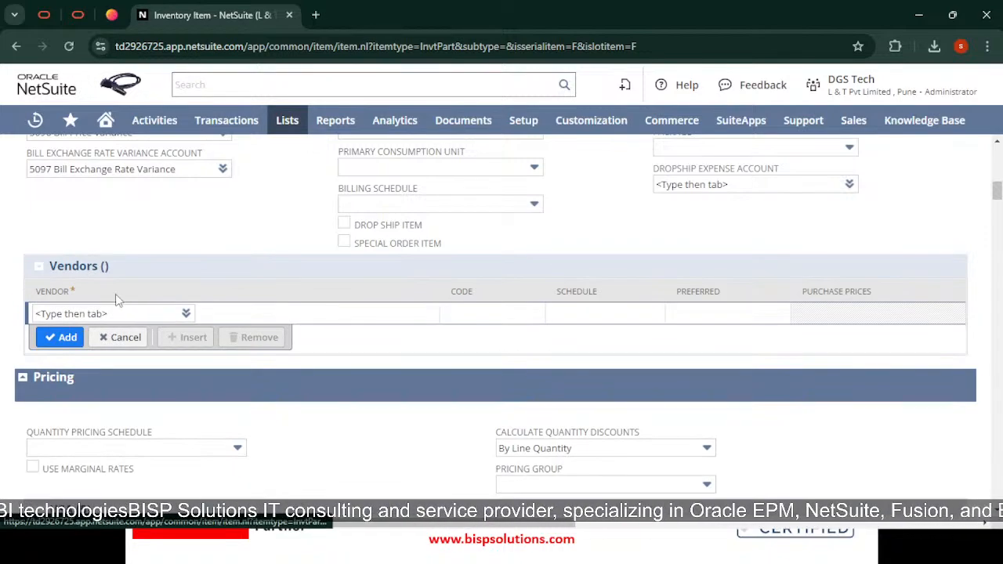
left_click(186, 314)
left_click(188, 274)
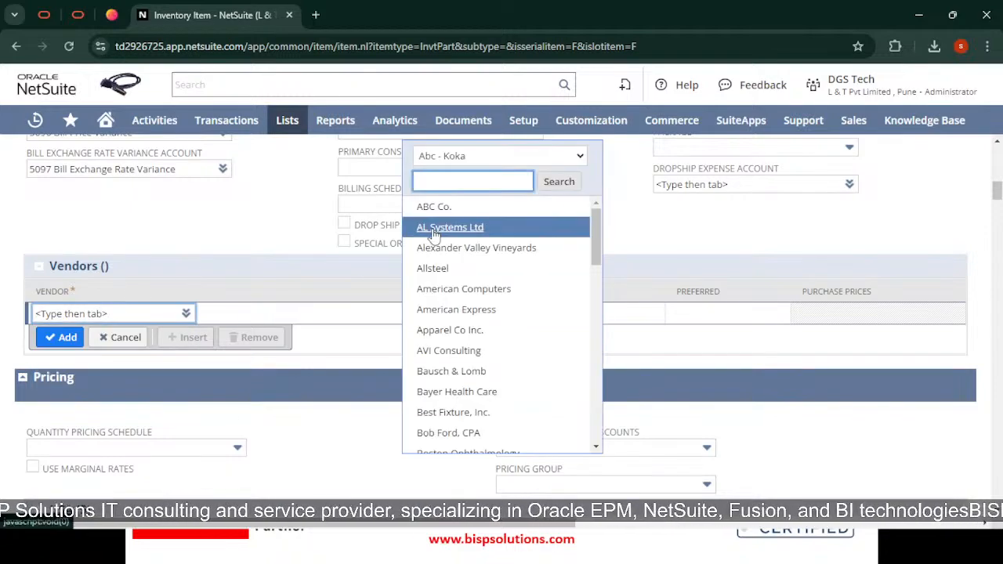
left_click(433, 207)
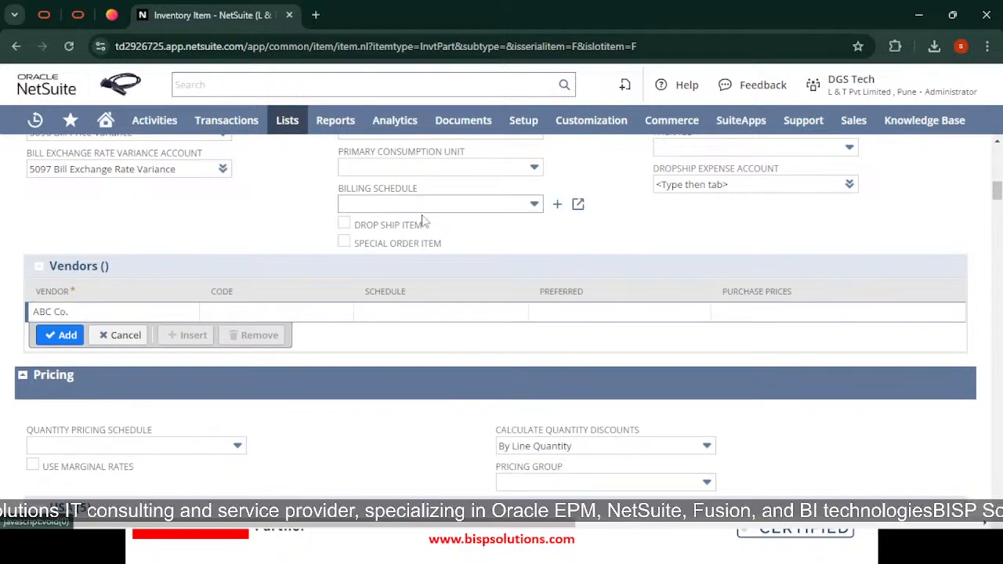
left_click(62, 339)
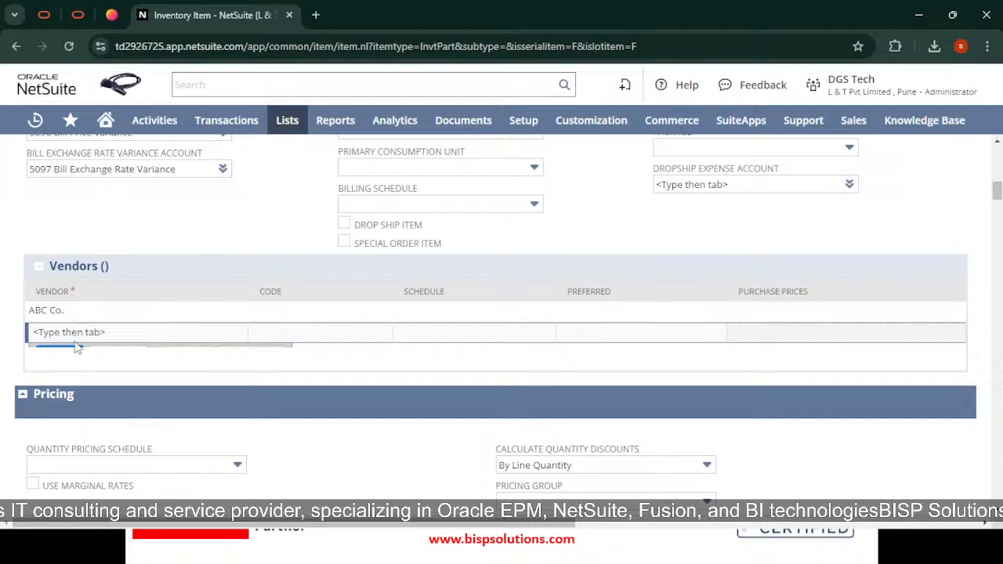
Step: Add Allsteel from the vendor list as the item's second vendor
left_click(250, 333)
mouse_move(185, 334)
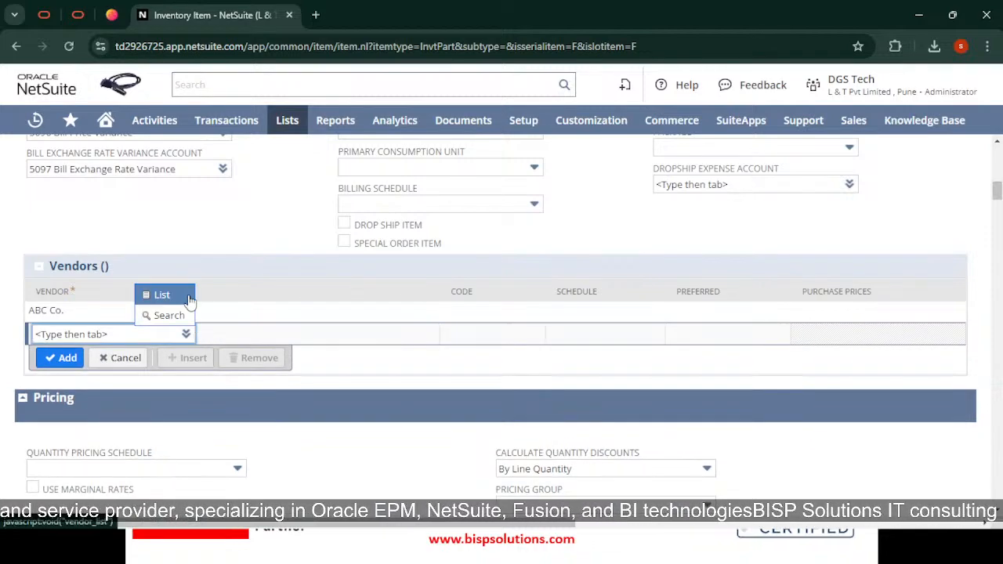
left_click(189, 298)
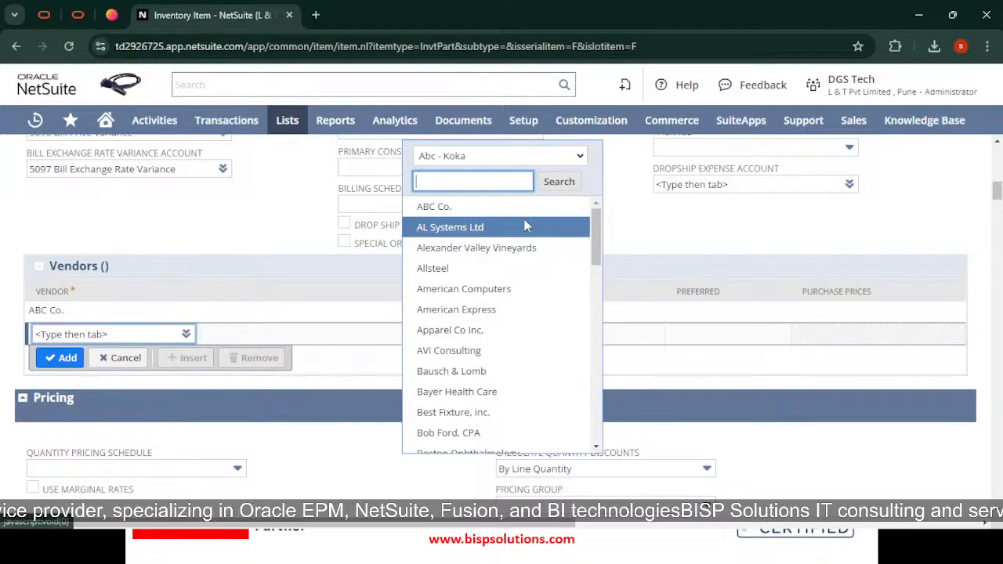
left_click(429, 268)
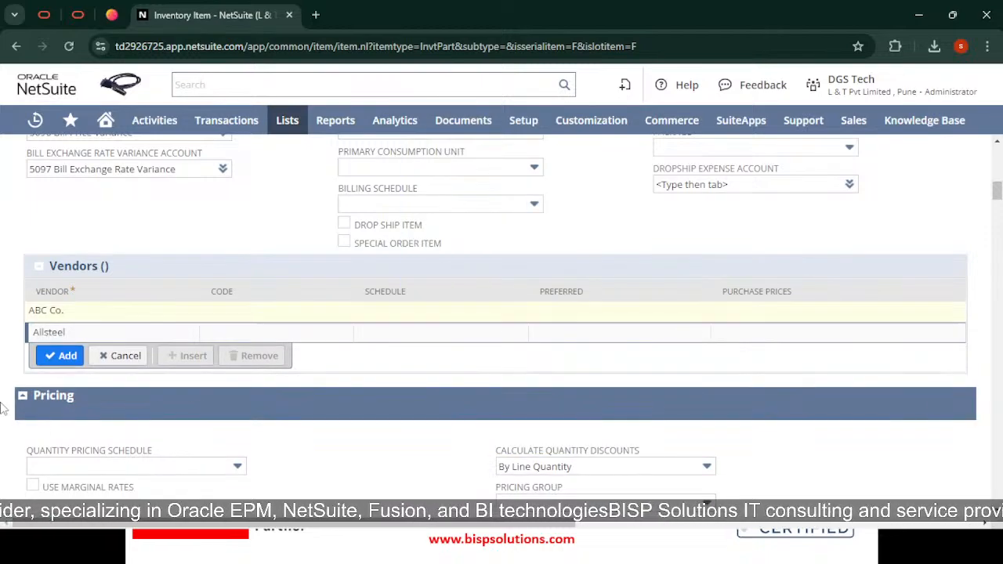
left_click(58, 358)
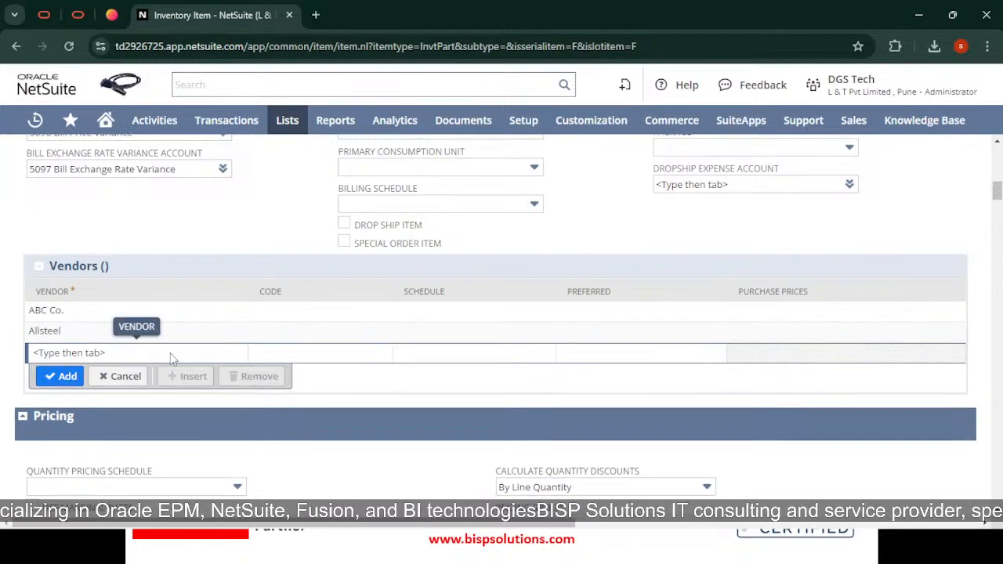
Step: Add the individual CPA from the vendor list as the item's third vendor, without creating a new vendor record
left_click(206, 354)
left_click(643, 13)
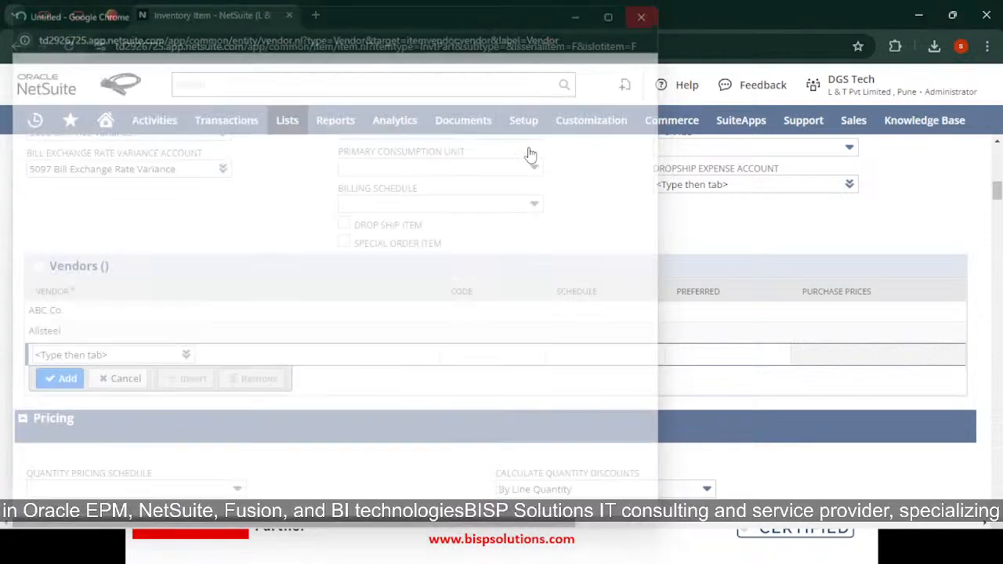
left_click(174, 354)
left_click(185, 354)
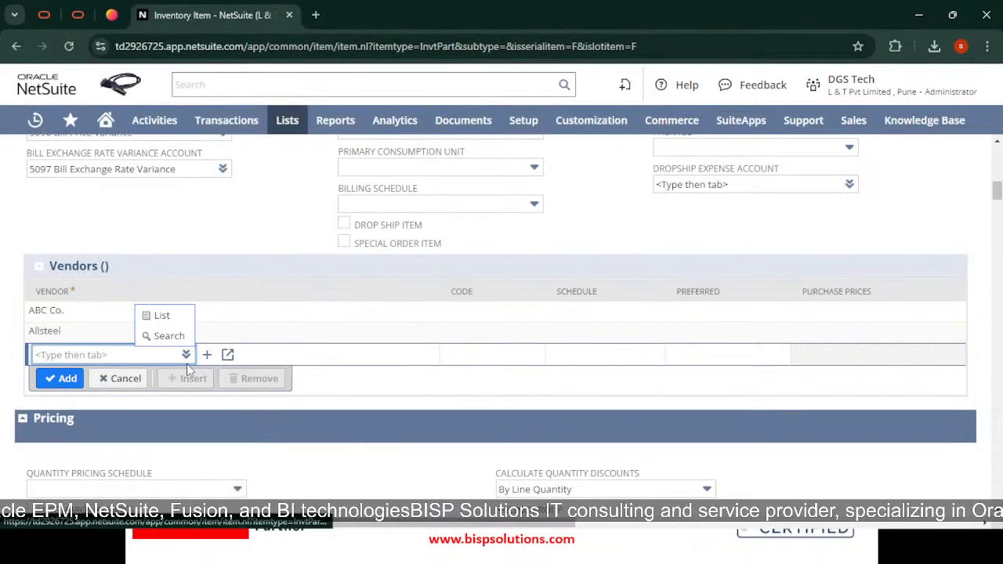
left_click(187, 324)
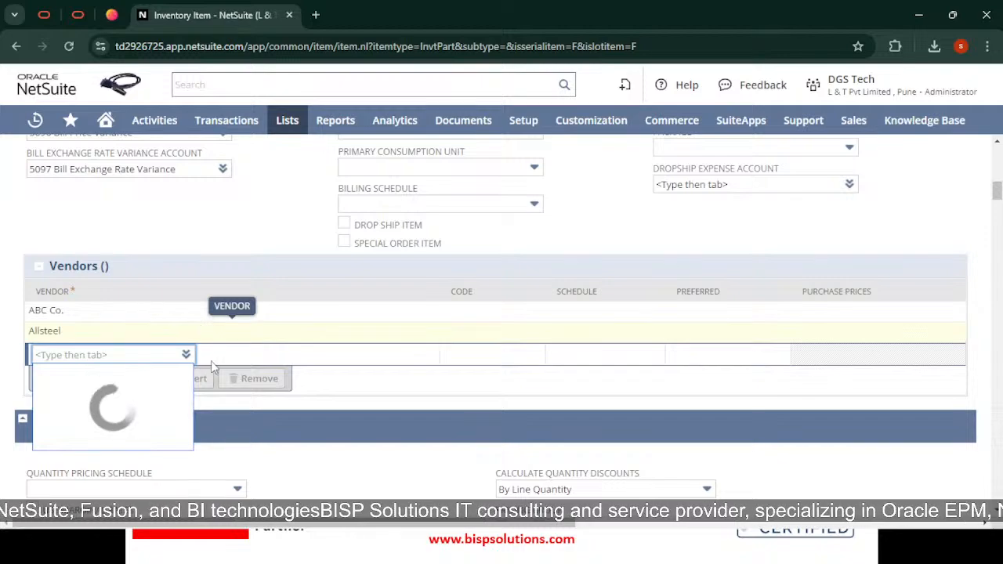
scroll(459, 360, "down", 2)
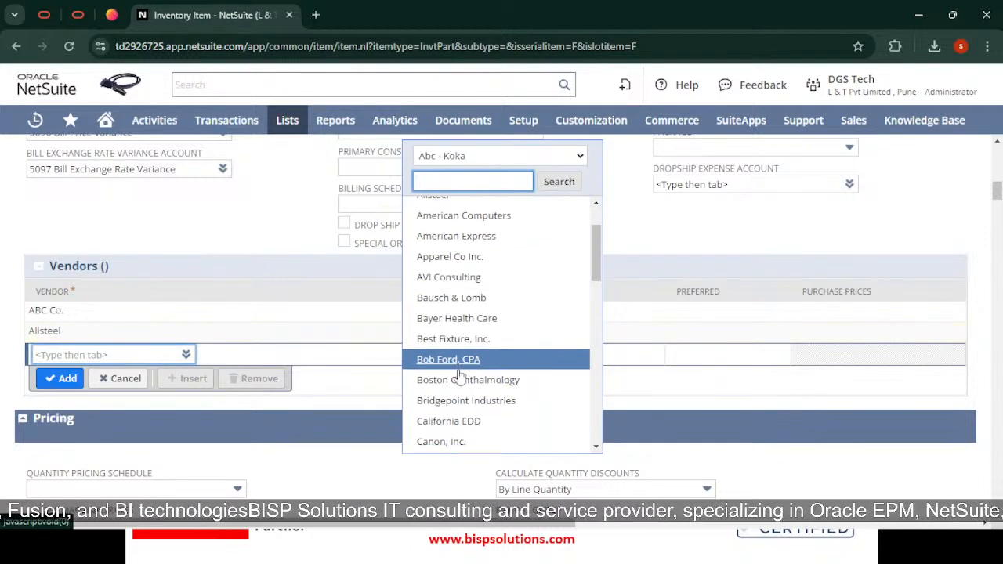
left_click(452, 368)
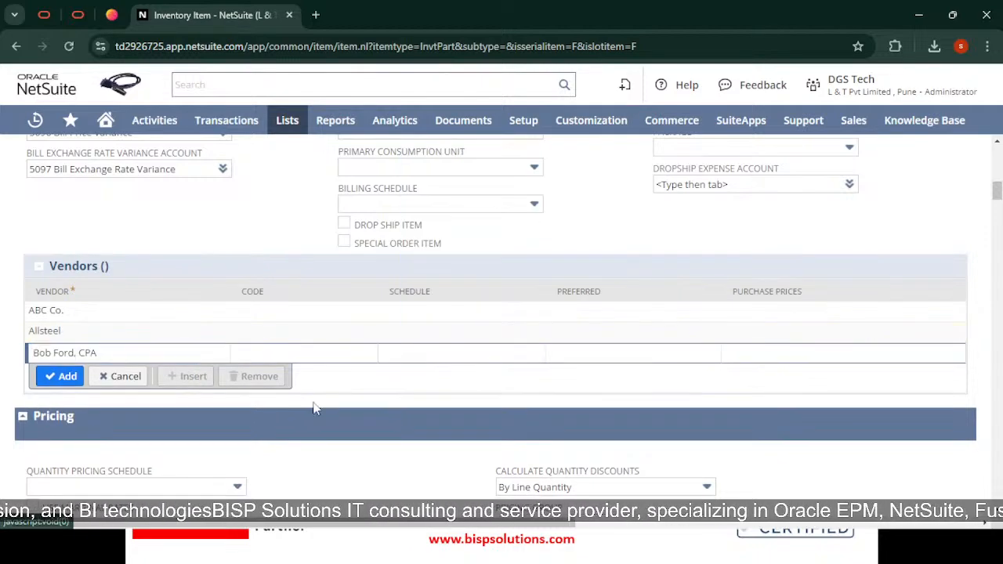
left_click(62, 378)
Step: Add American Computers from the vendor list as the item's fourth vendor
left_click(235, 376)
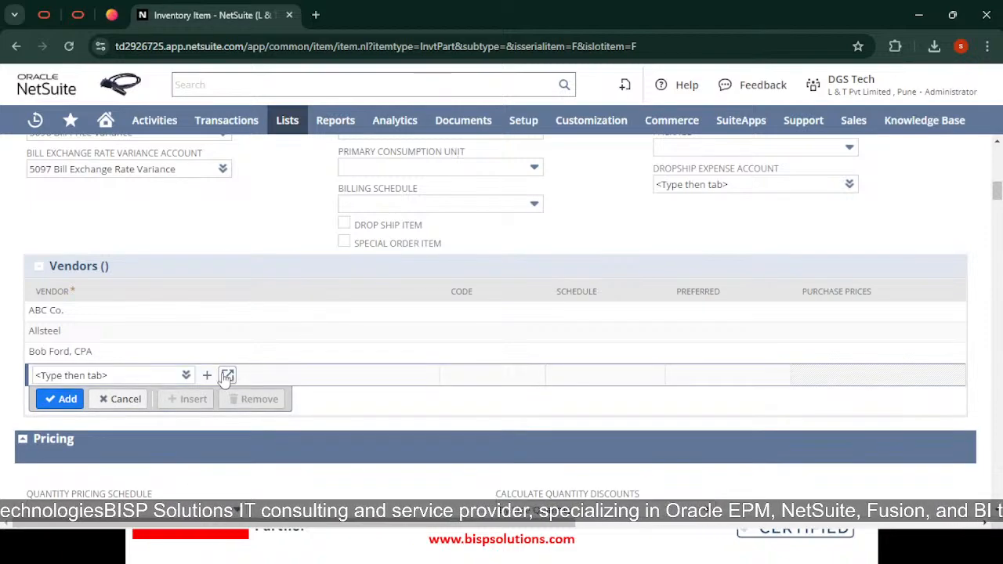
left_click(224, 375)
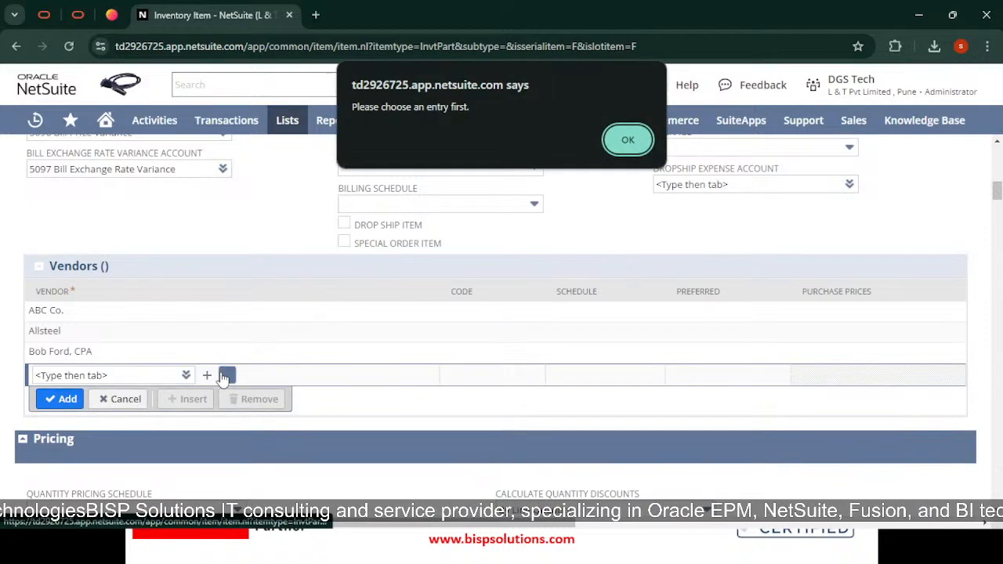
left_click(627, 139)
mouse_move(185, 375)
left_click(161, 335)
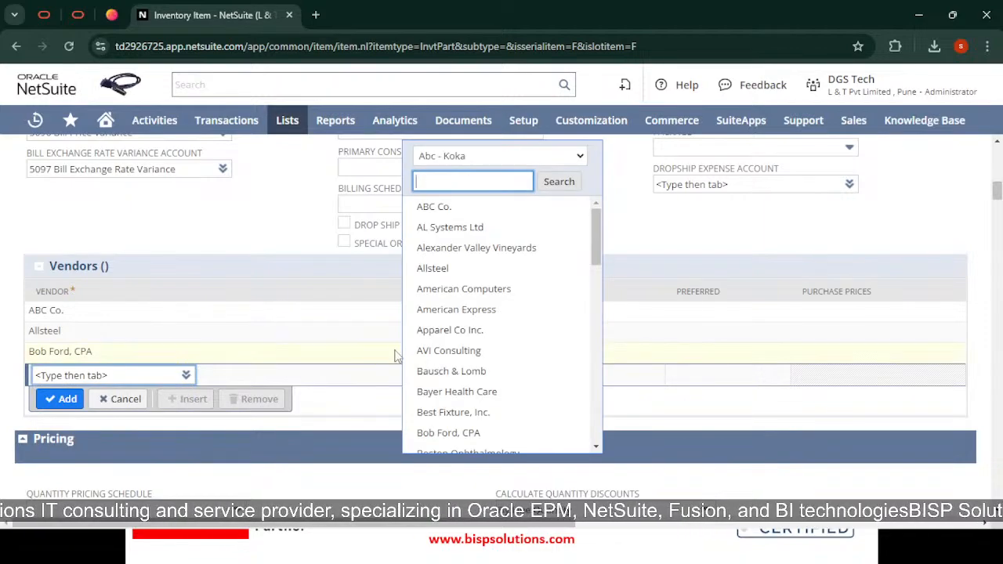
left_click(463, 288)
left_click(56, 396)
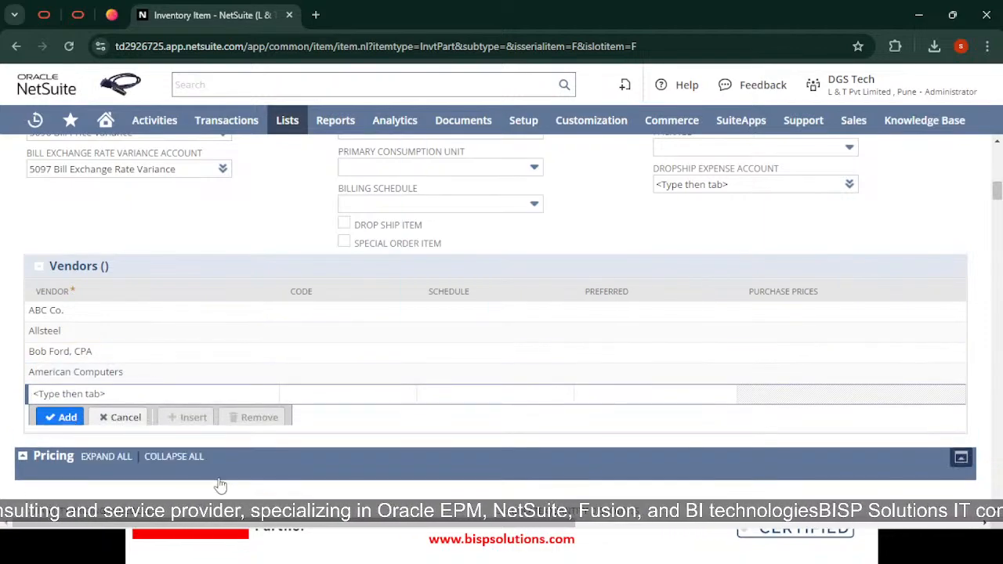
Step: Try to save the new capacitor inventory item with its four vendors
scroll(161, 415, "down", 15)
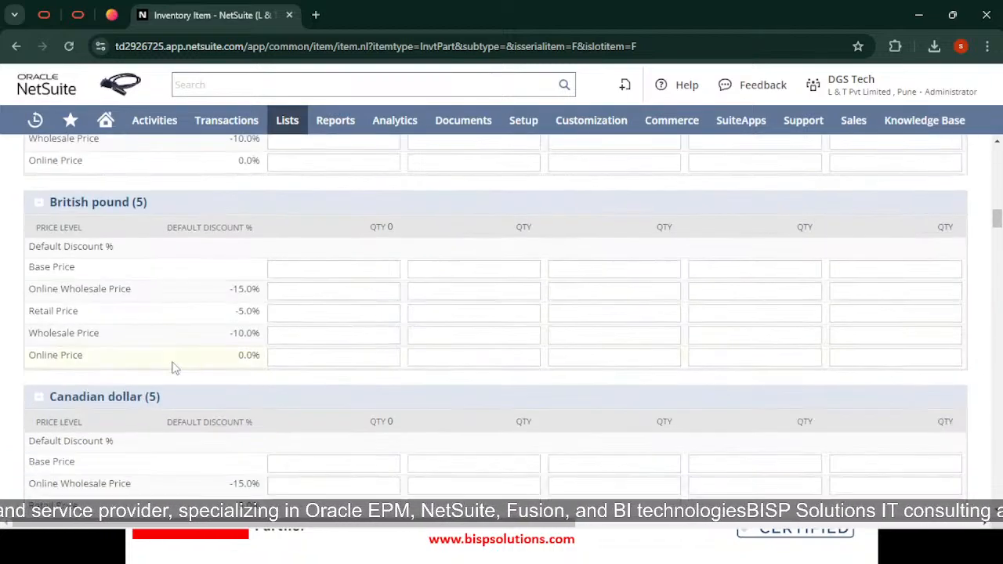
scroll(79, 406, "down", 15)
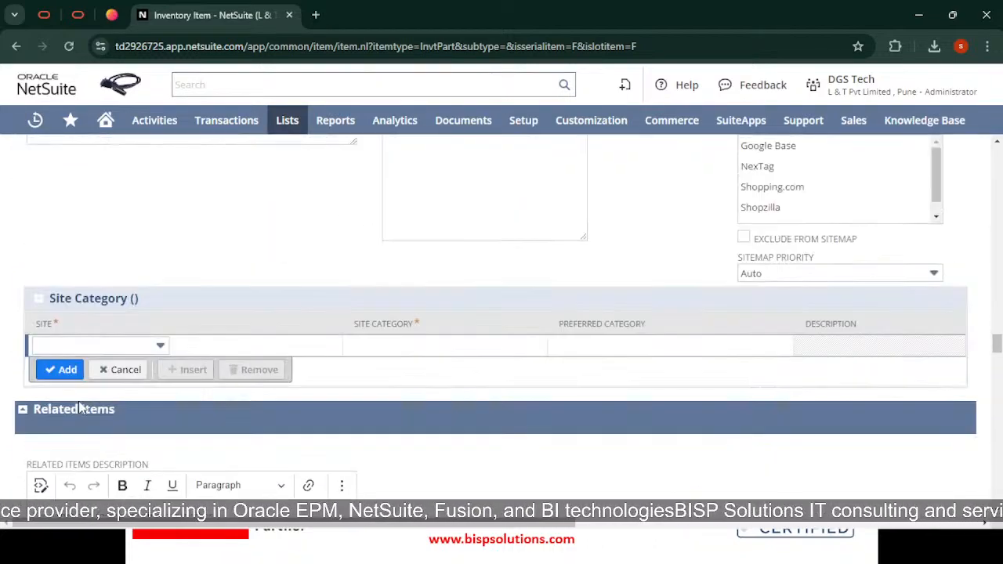
scroll(184, 385, "down", 20)
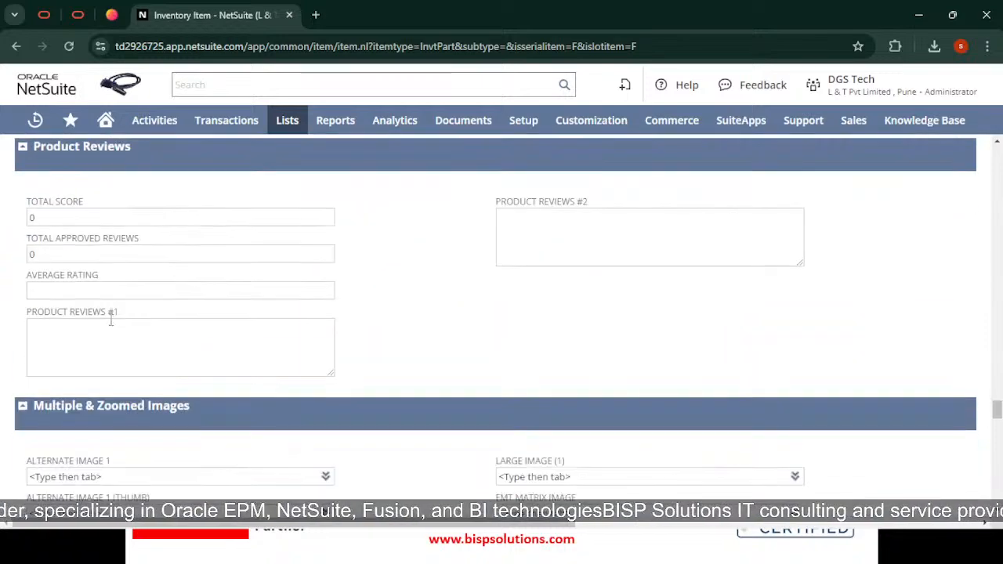
scroll(972, 380, "down", 10)
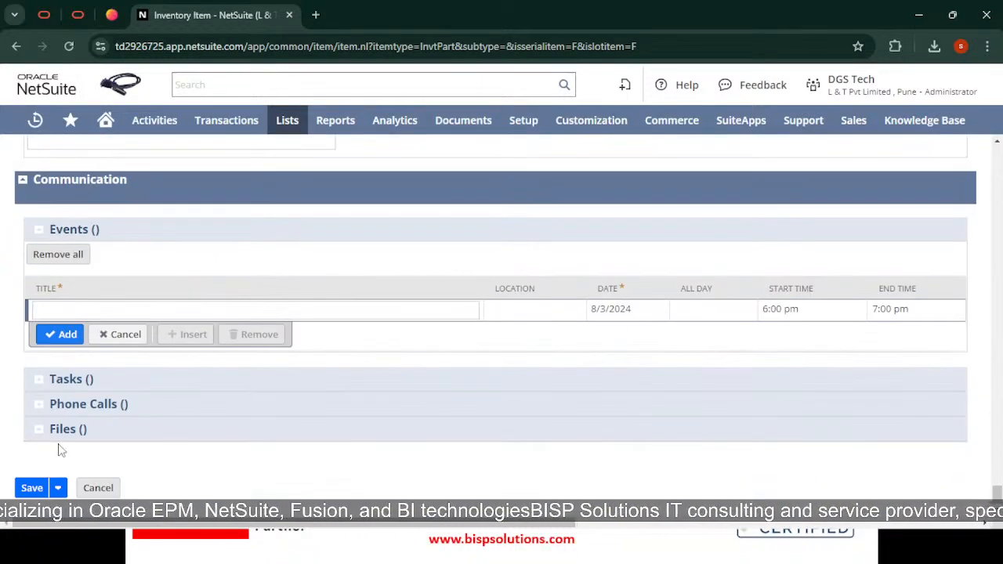
left_click(20, 488)
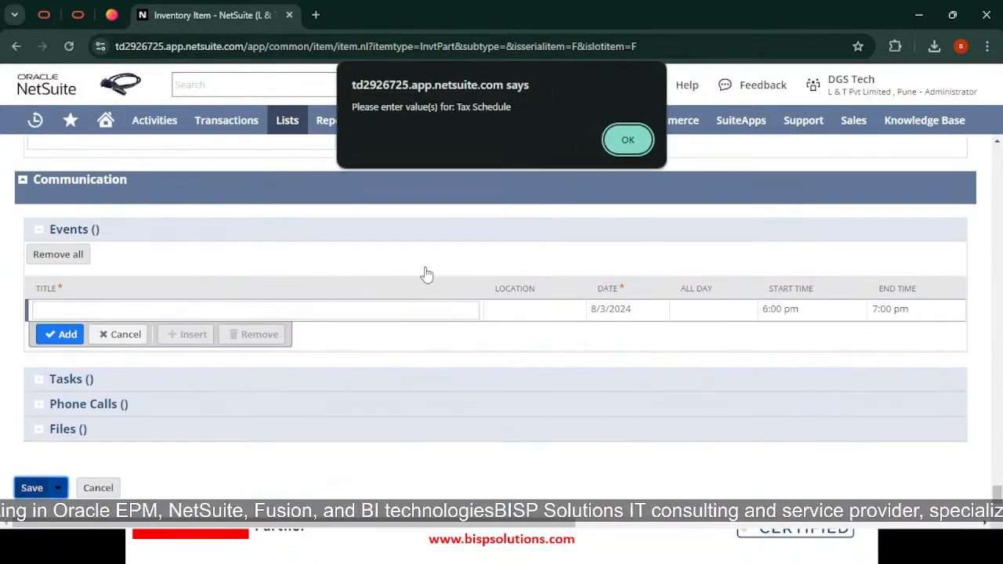
left_click(631, 142)
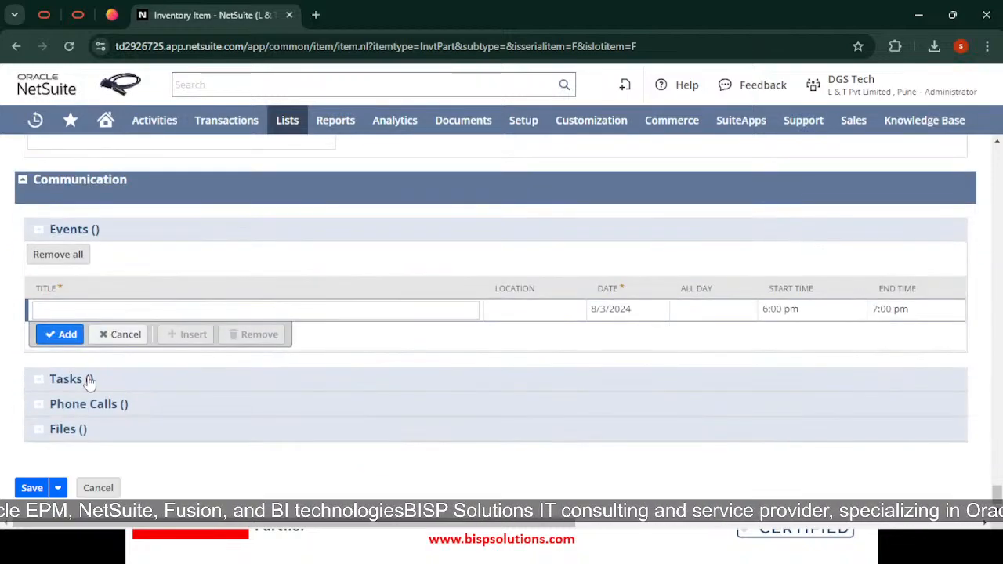
Step: Look through the sections of the item form for the required Tax Schedule field
left_click(88, 380)
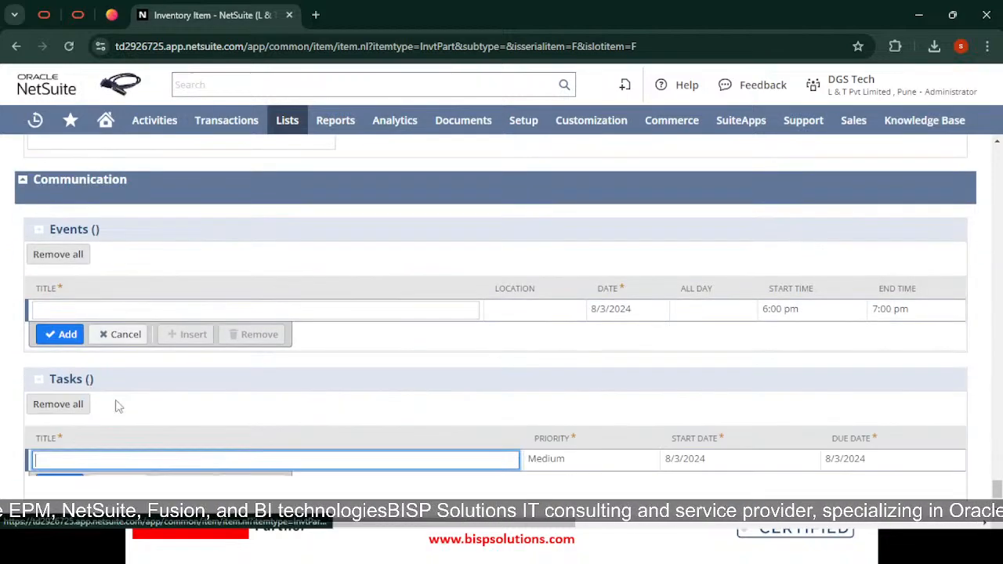
scroll(224, 396, "down", 2)
scroll(321, 354, "up", 10)
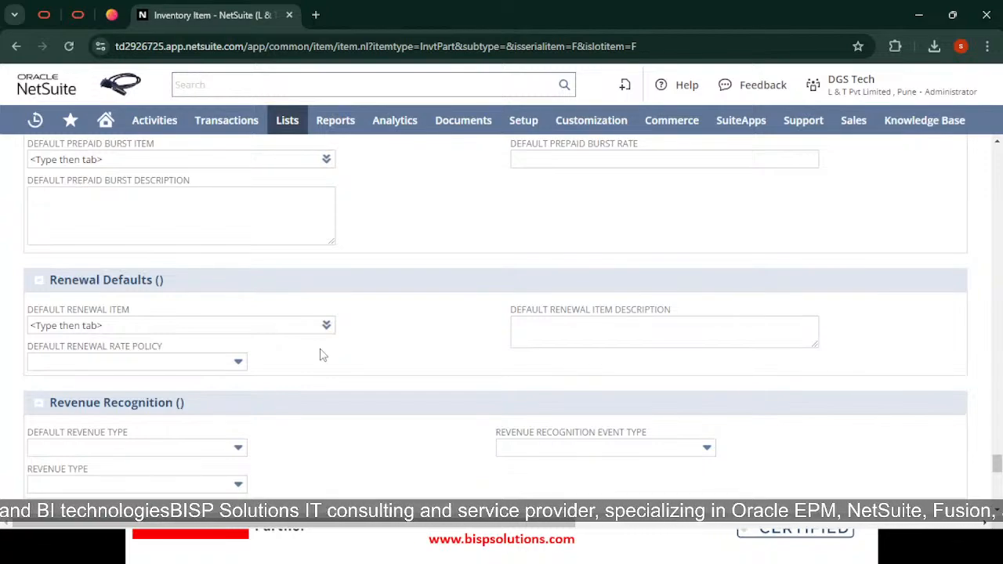
scroll(206, 340, "down", 10)
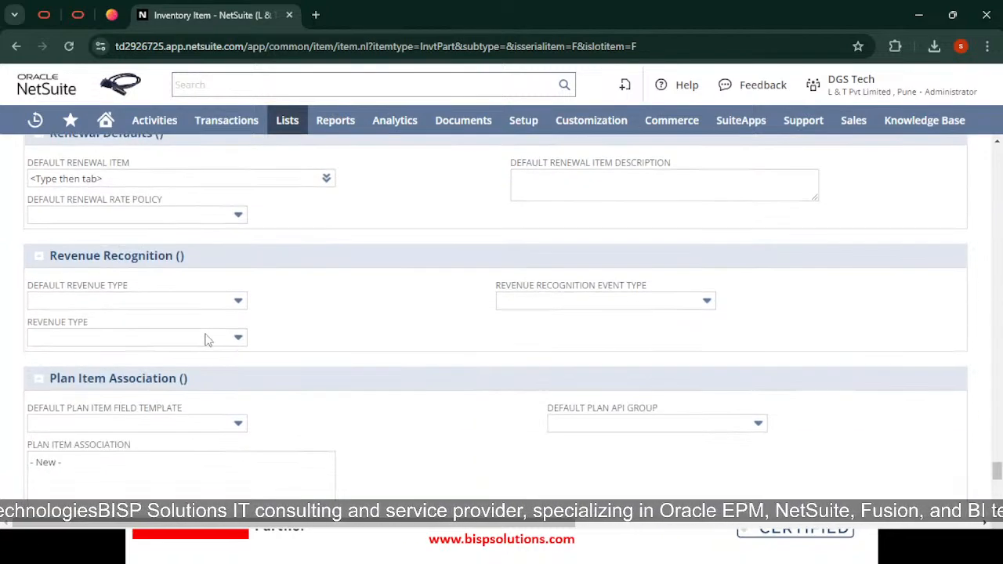
scroll(341, 351, "up", 12)
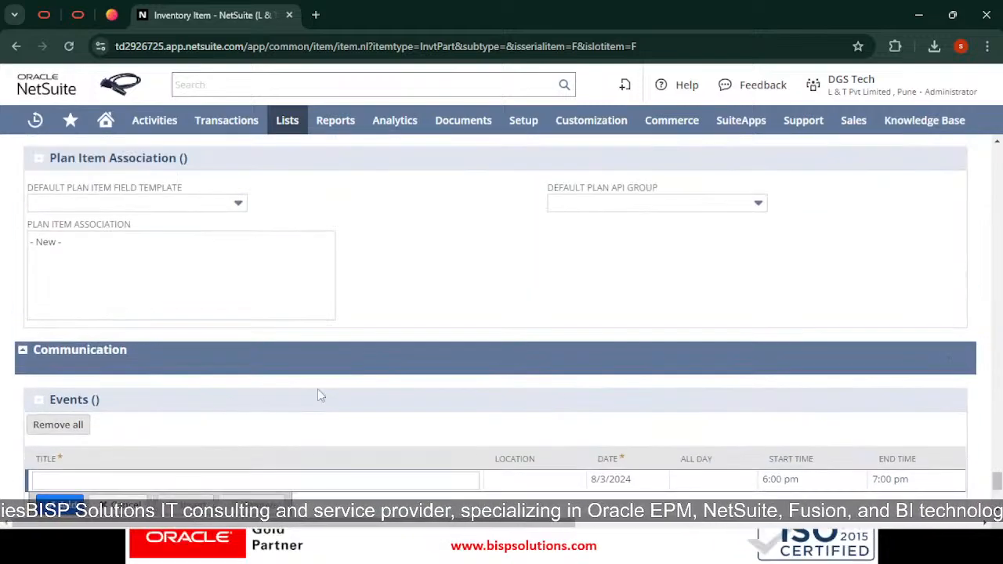
scroll(251, 358, "up", 1)
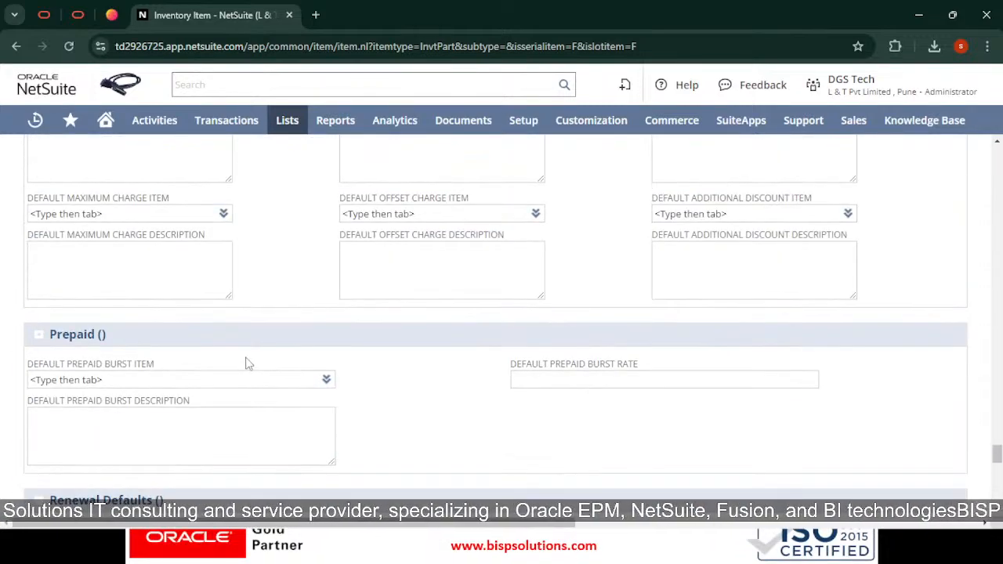
scroll(246, 363, "down", 3)
scroll(246, 365, "up", 5)
scroll(244, 371, "up", 4)
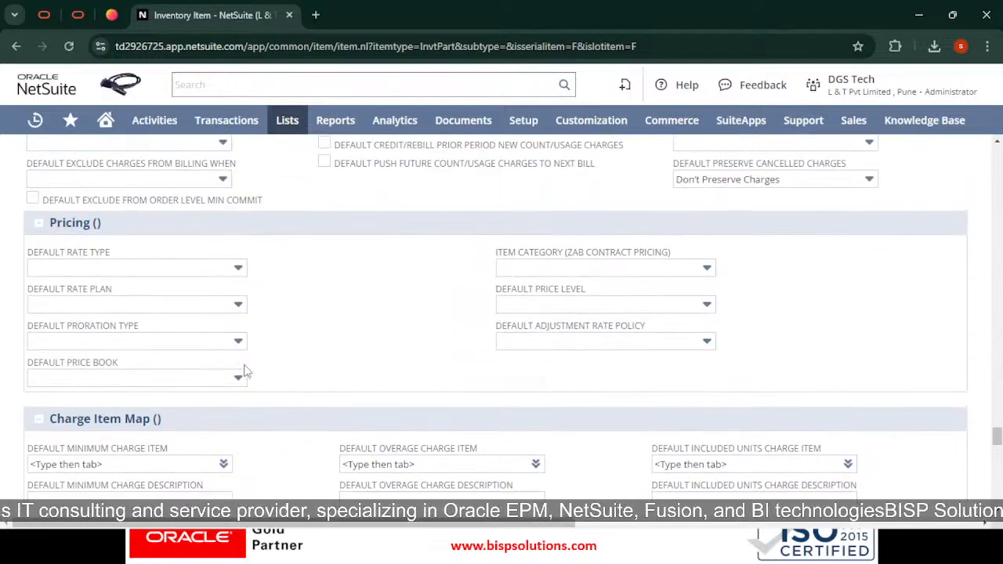
scroll(284, 396, "up", 10)
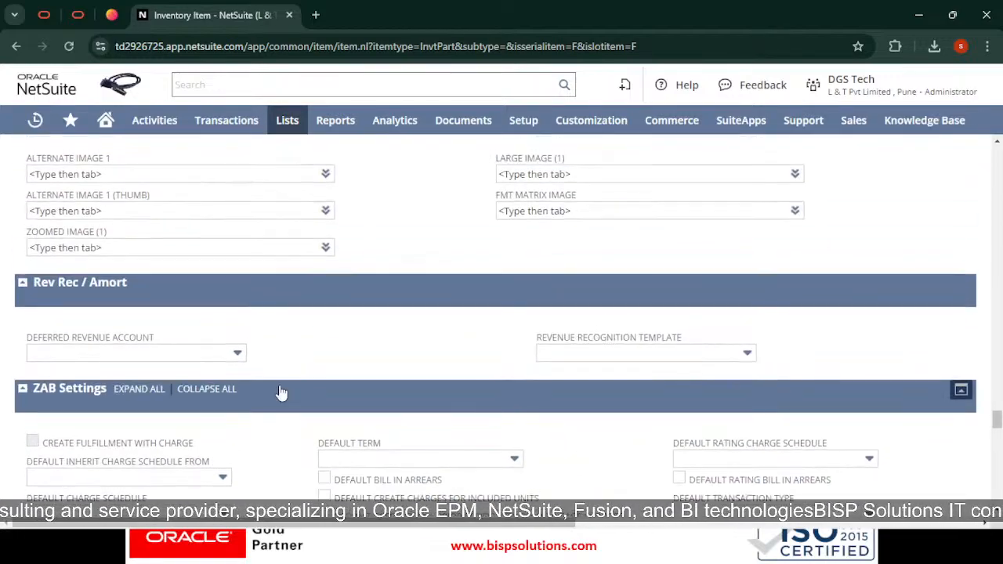
scroll(289, 402, "up", 10)
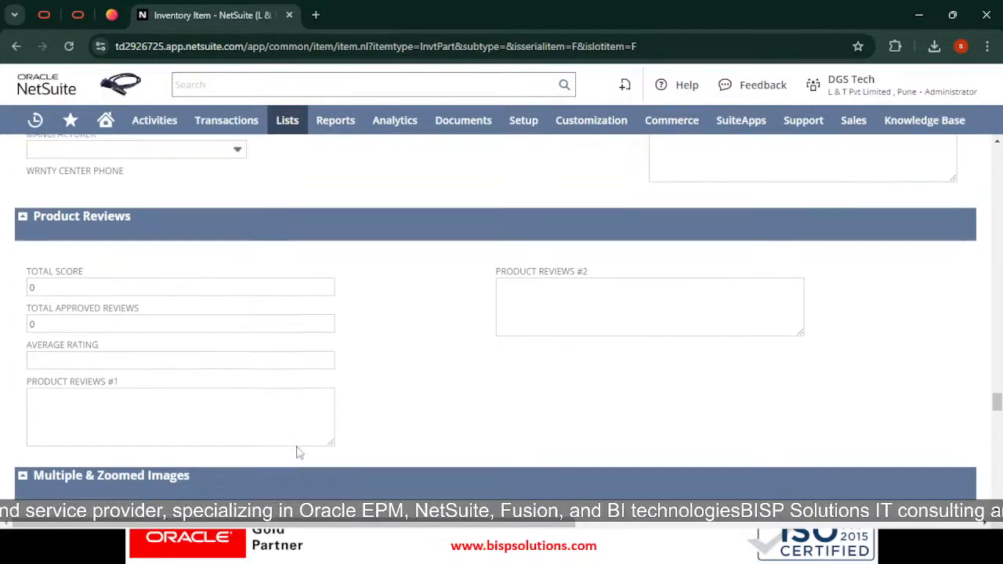
scroll(360, 432, "down", 5)
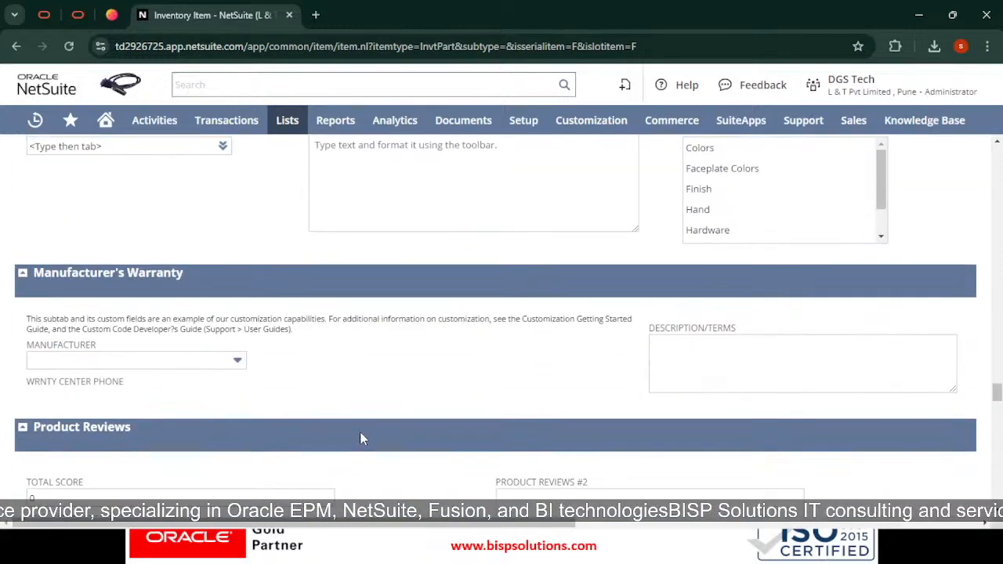
scroll(368, 415, "up", 2)
scroll(356, 421, "up", 3)
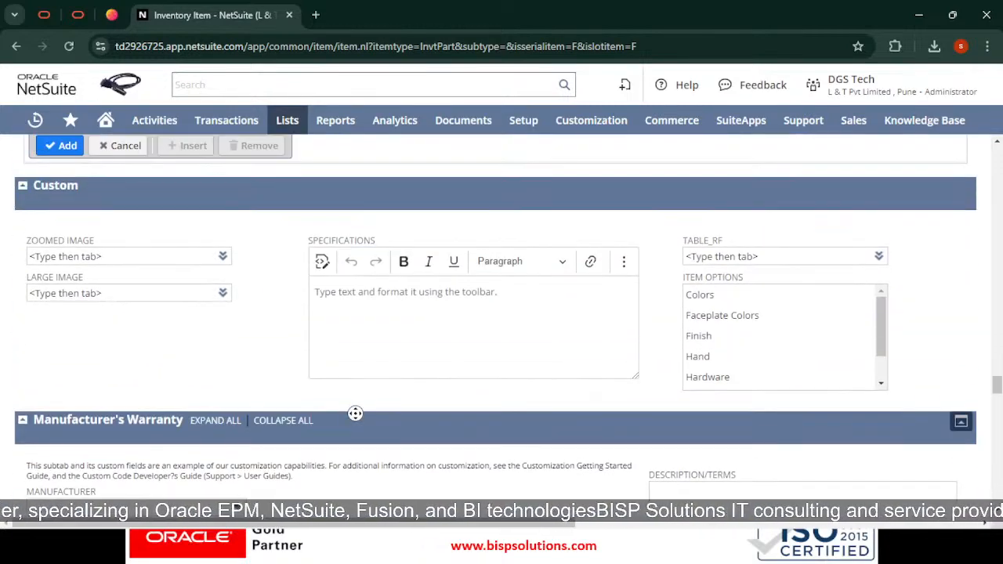
scroll(423, 400, "up", 2)
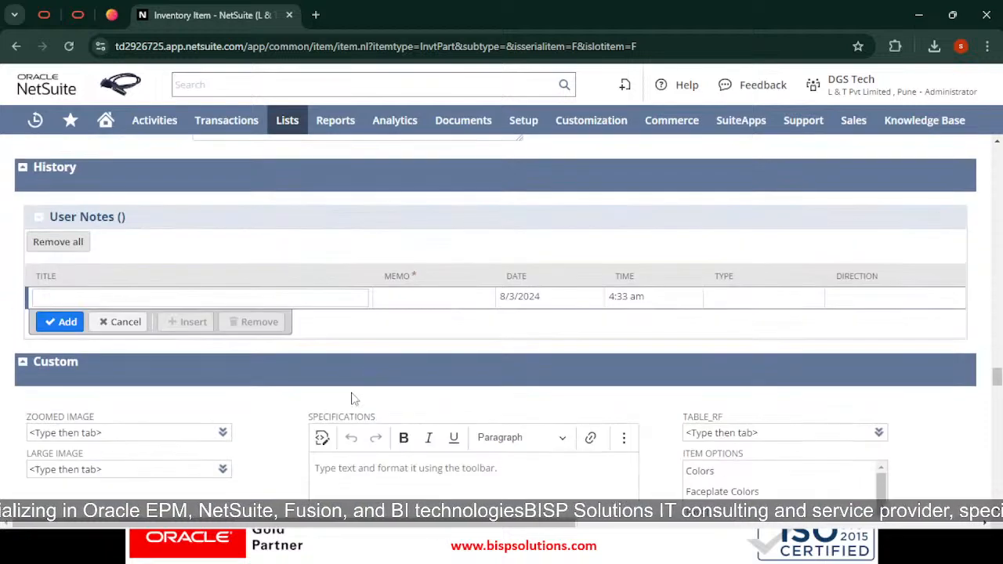
scroll(304, 421, "up", 3)
scroll(304, 421, "up", 3)
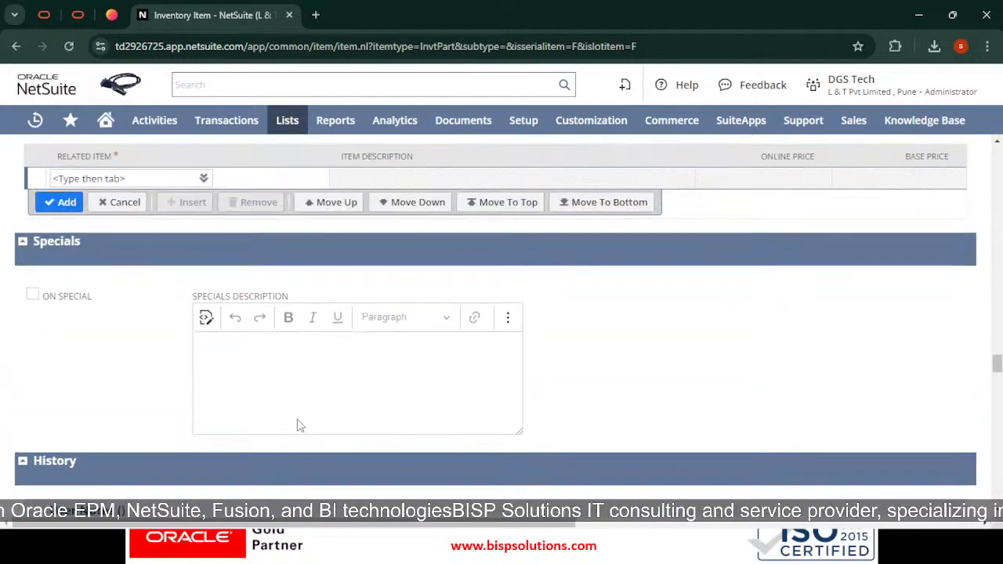
scroll(575, 387, "up", 3)
scroll(575, 387, "up", 3)
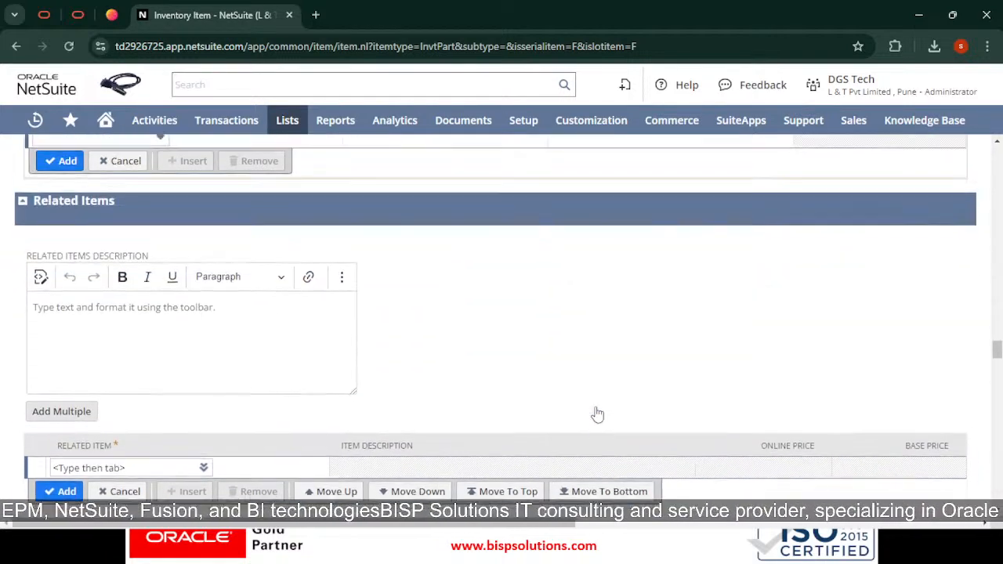
scroll(371, 385, "up", 4)
scroll(372, 384, "up", 3)
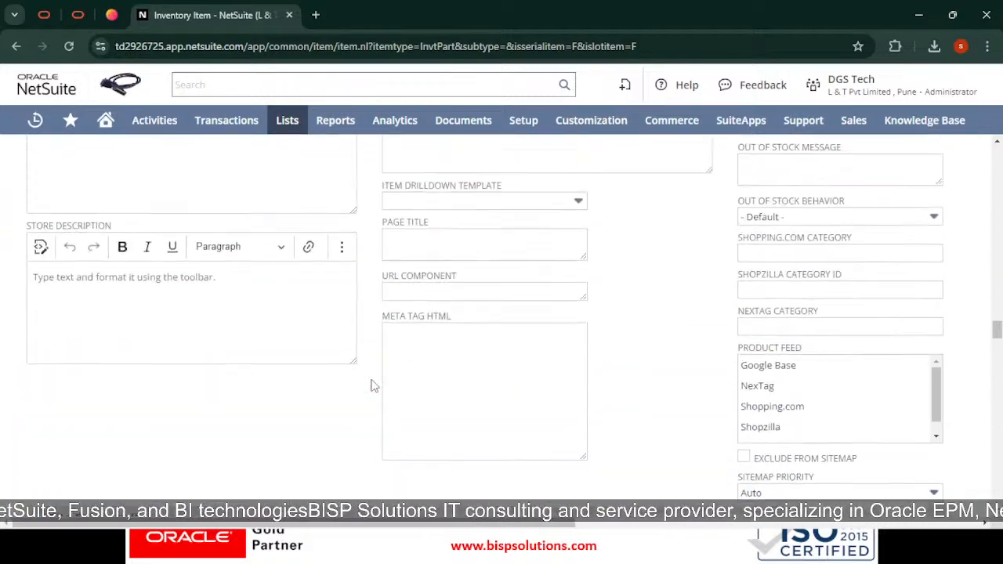
scroll(371, 384, "down", 3)
scroll(537, 347, "up", 4)
scroll(537, 339, "up", 12)
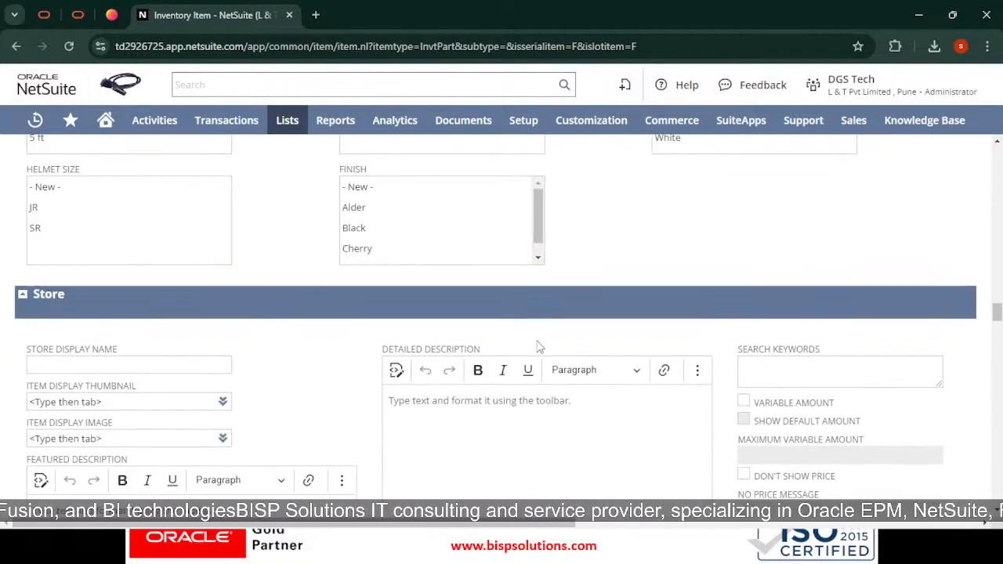
scroll(538, 347, "up", 5)
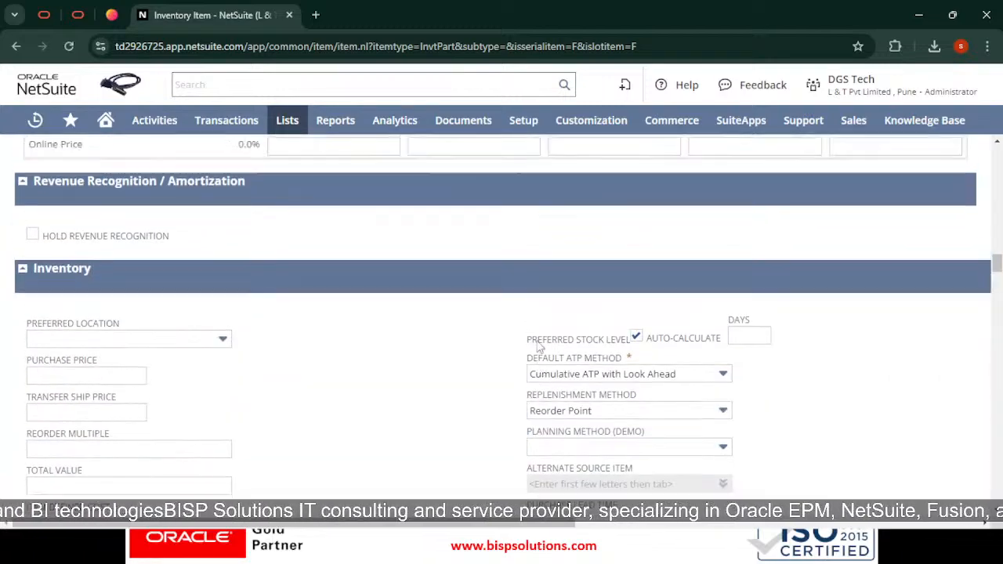
scroll(538, 340, "down", 3)
scroll(537, 340, "down", 1)
scroll(537, 351, "down", 1)
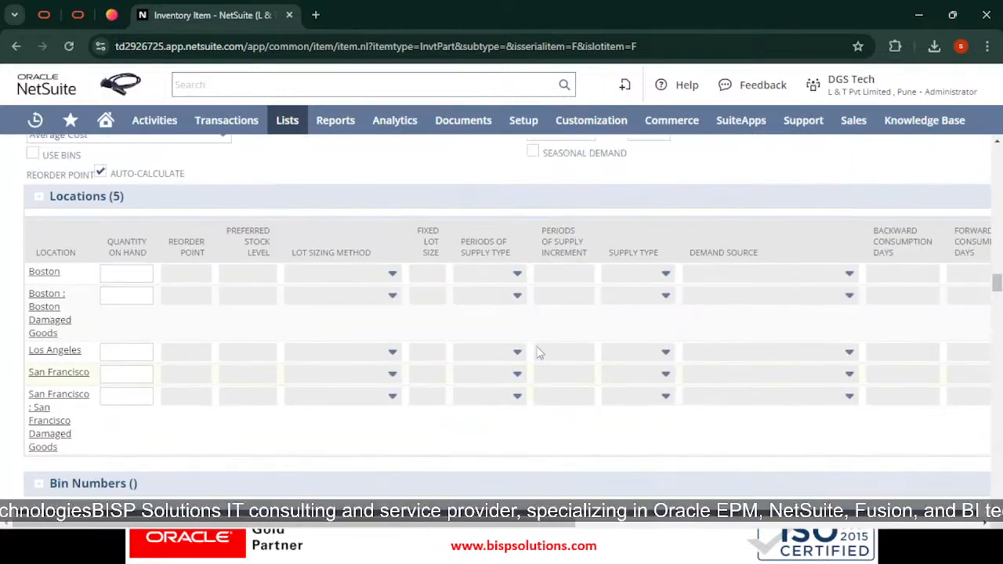
scroll(537, 352, "up", 9)
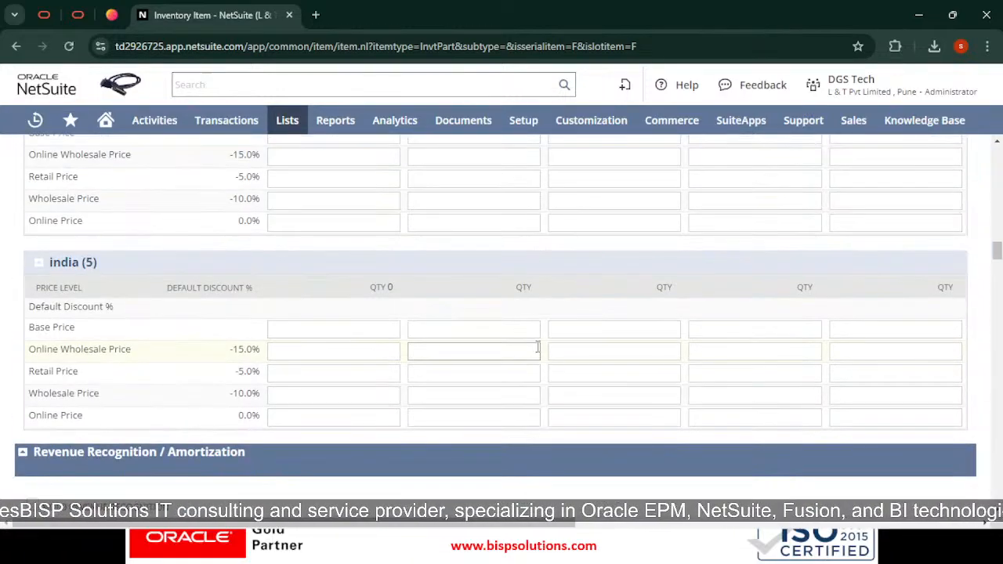
scroll(537, 352, "up", 1)
Step: Locate the Tax Schedule field by searching the page for "tax", set it to S1, and save the inventory item
key("ctrl+f")
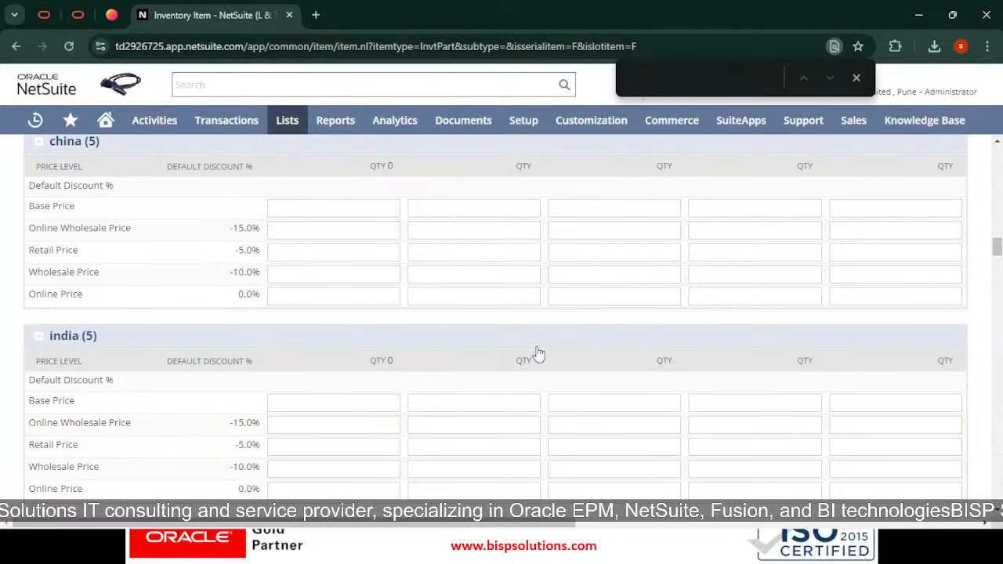
type("ta")
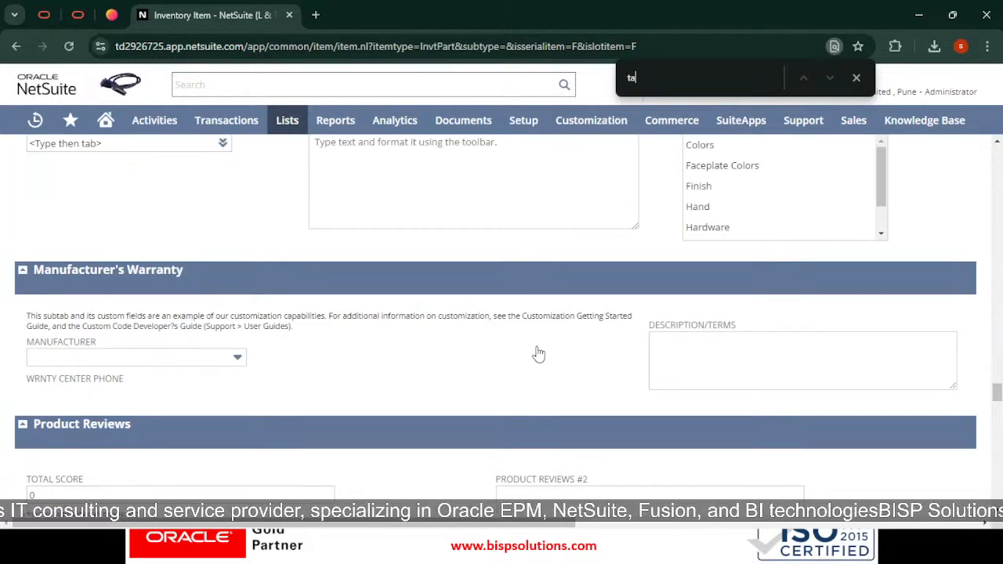
type("x")
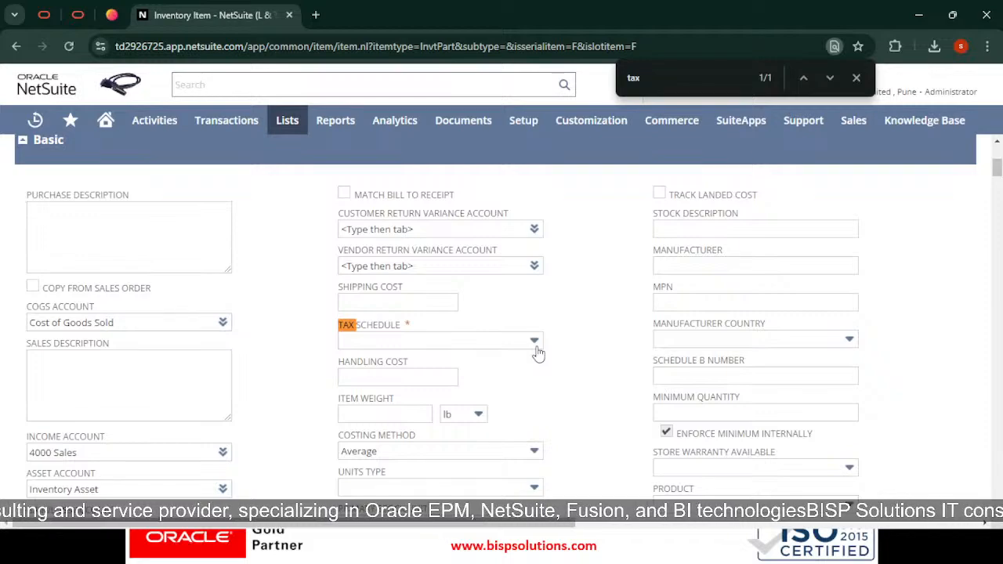
left_click(535, 347)
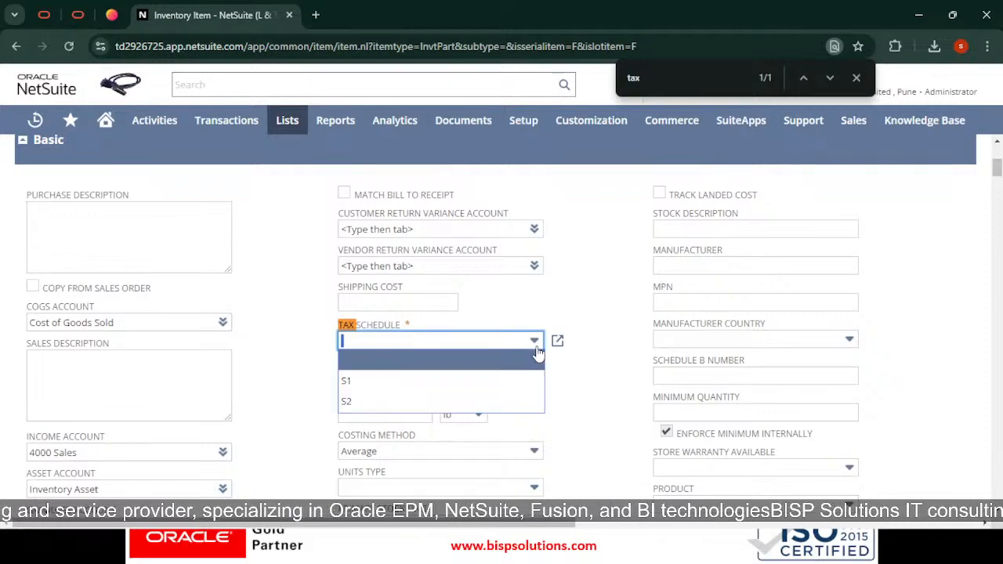
left_click(509, 380)
left_click(855, 77)
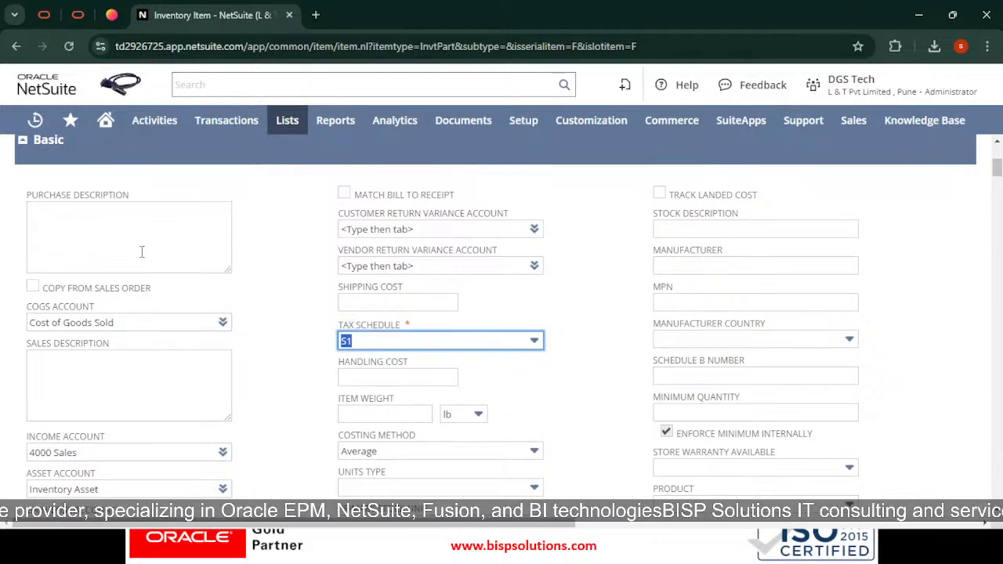
scroll(392, 235, "up", 4)
left_click(31, 186)
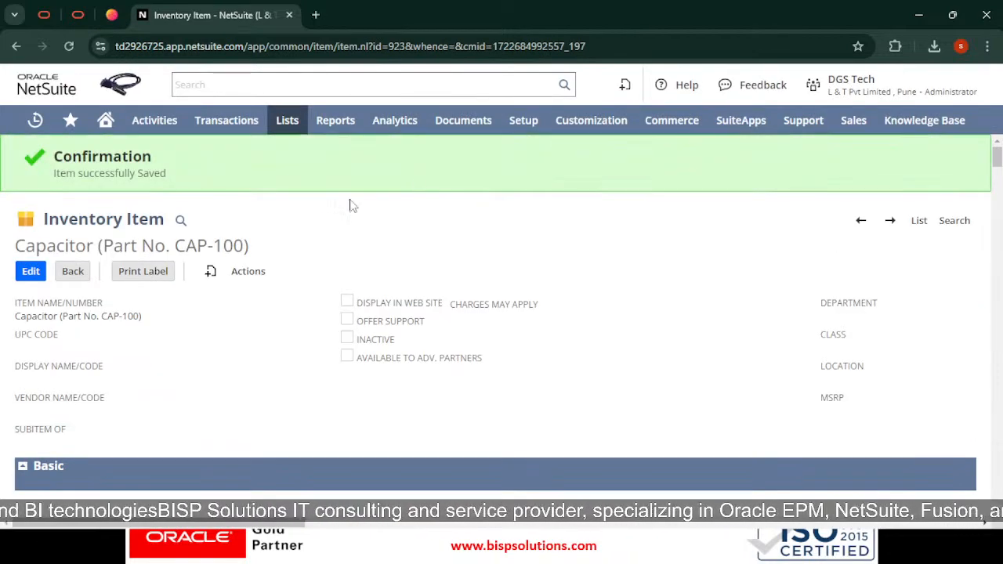
Step: Look through the sections of the saved Capacitor (Part No. CAP-100) inventory item record
left_click_drag(16, 247, 170, 254)
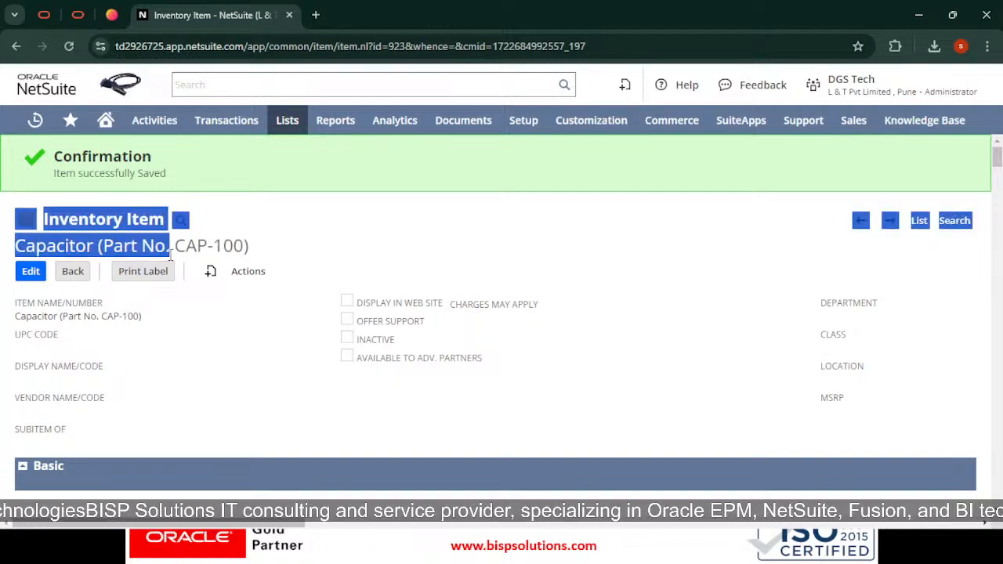
left_click(344, 235)
scroll(219, 329, "down", 3)
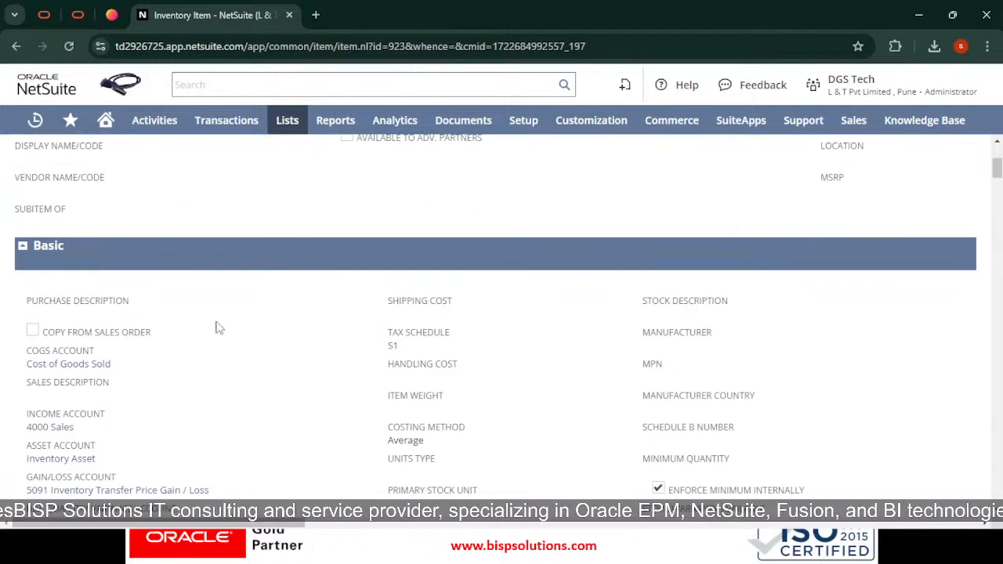
scroll(776, 376, "down", 20)
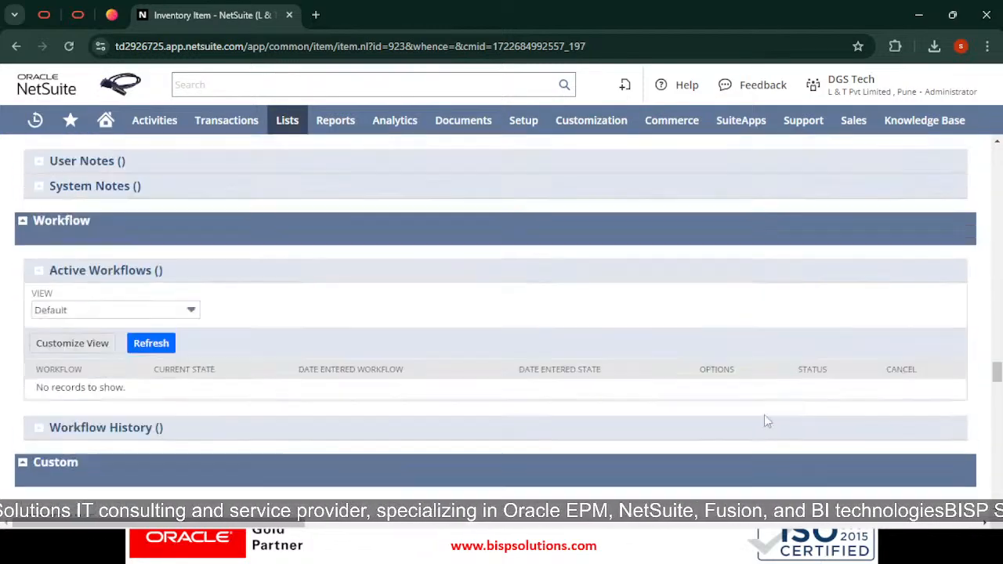
scroll(766, 421, "down", 20)
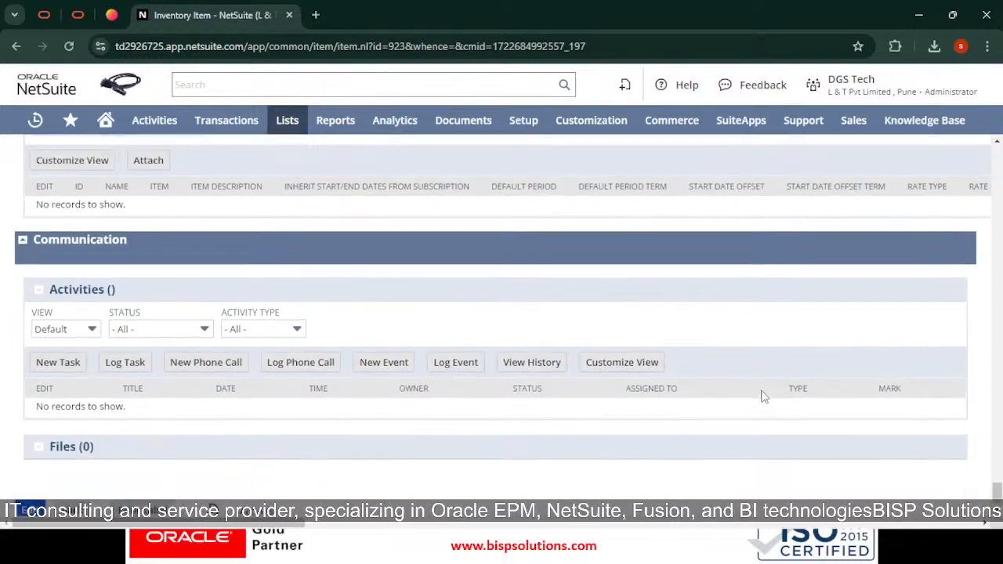
scroll(762, 397, "up", 20)
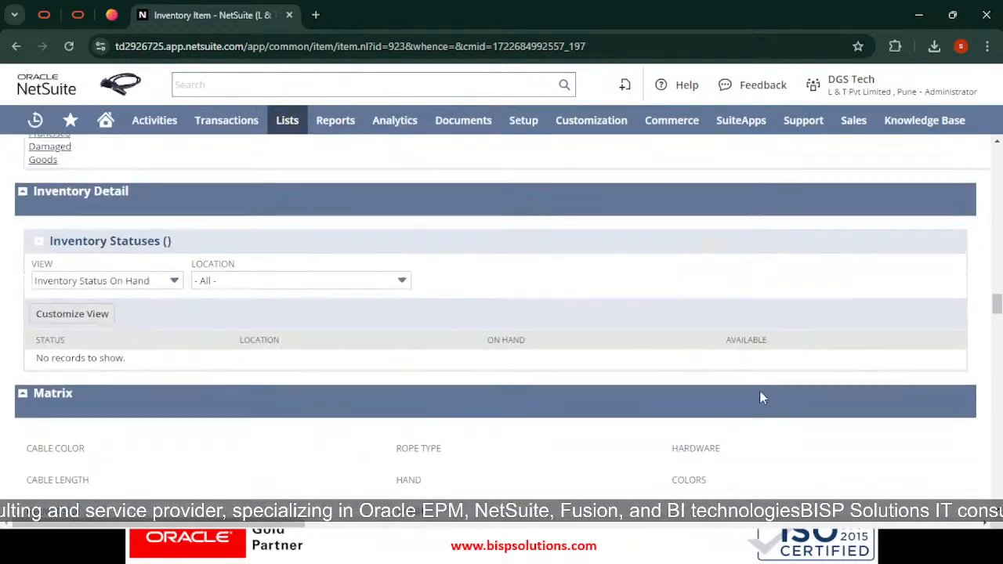
scroll(760, 391, "up", 20)
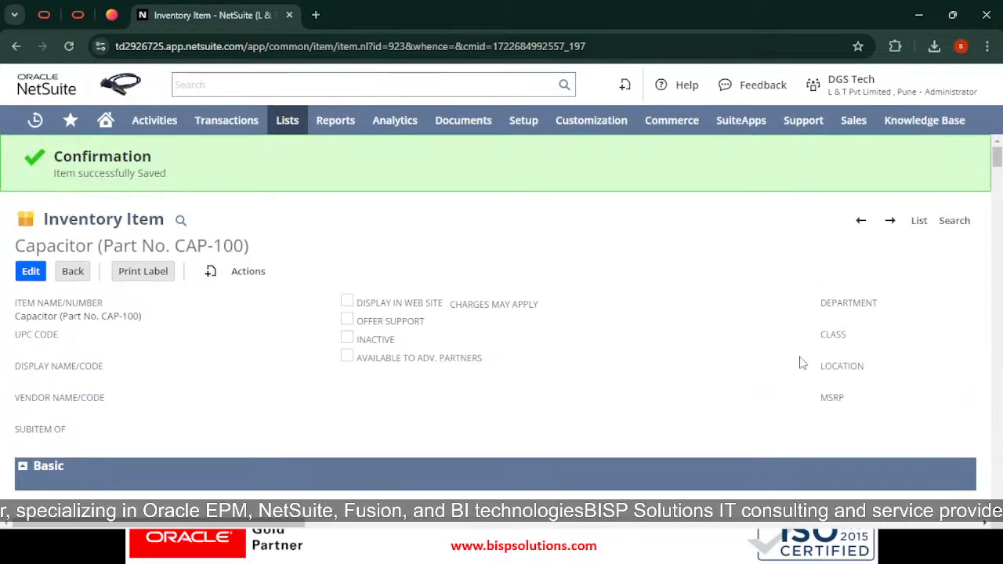
scroll(815, 367, "down", 2)
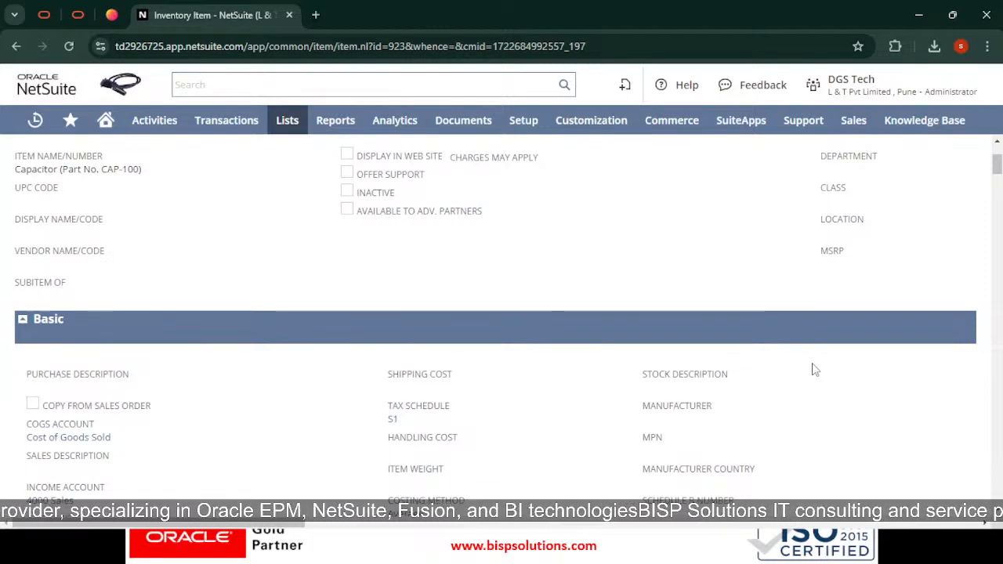
key("alt+Tab")
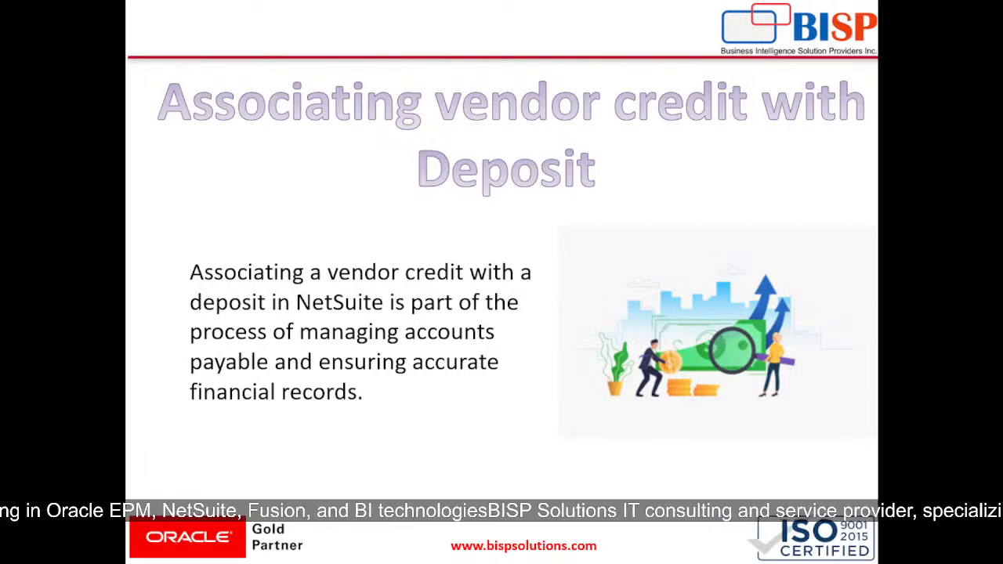
key("alt+Tab")
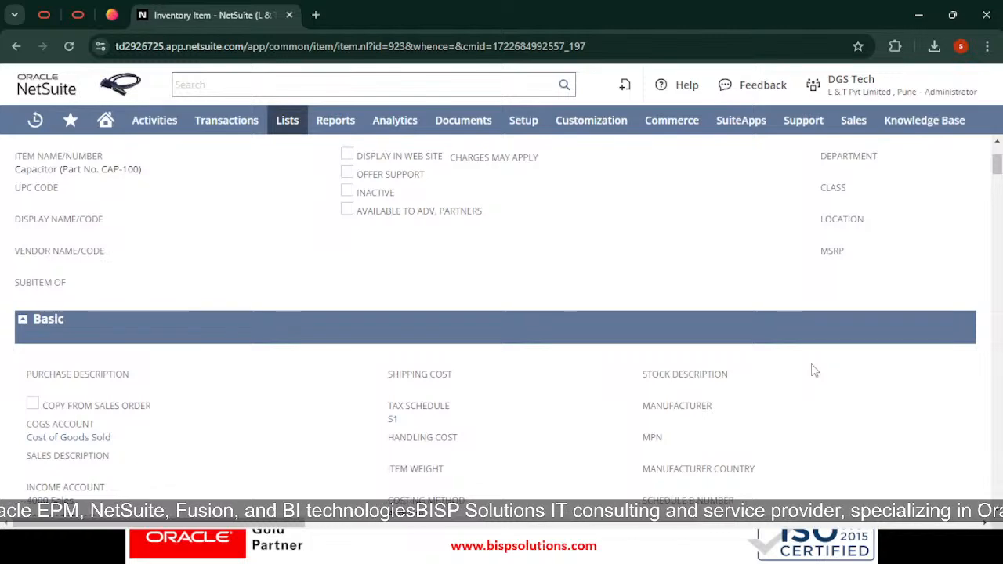
scroll(430, 310, "up", 1)
scroll(430, 310, "up", 2)
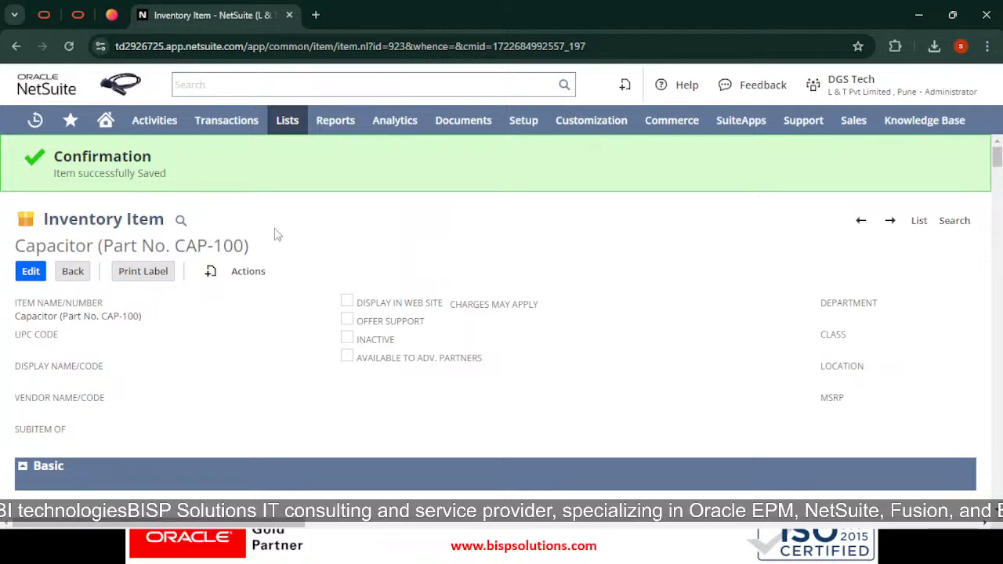
Step: Open a new vendor bill credit form and look over its header fields and expense lines
mouse_move(225, 125)
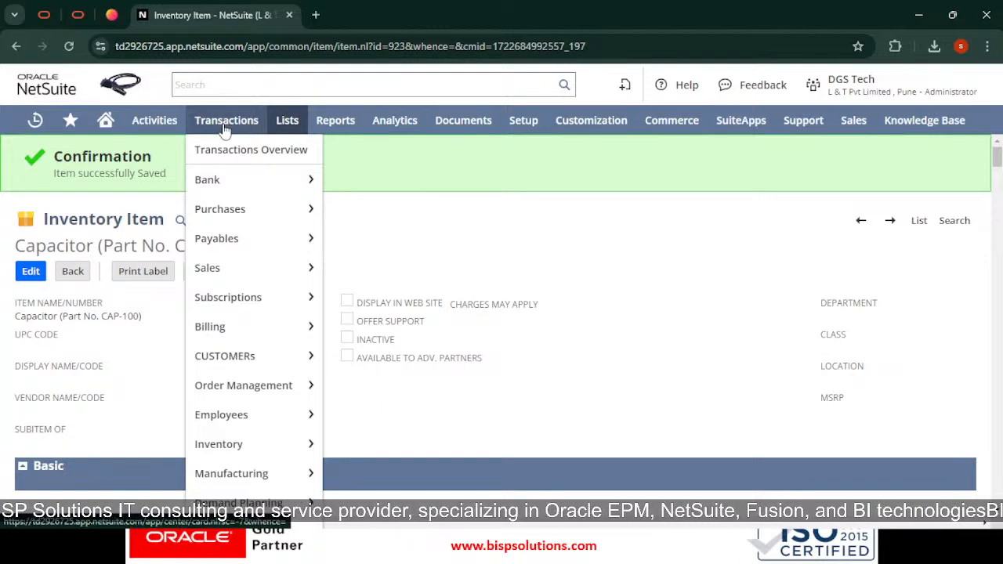
mouse_move(259, 241)
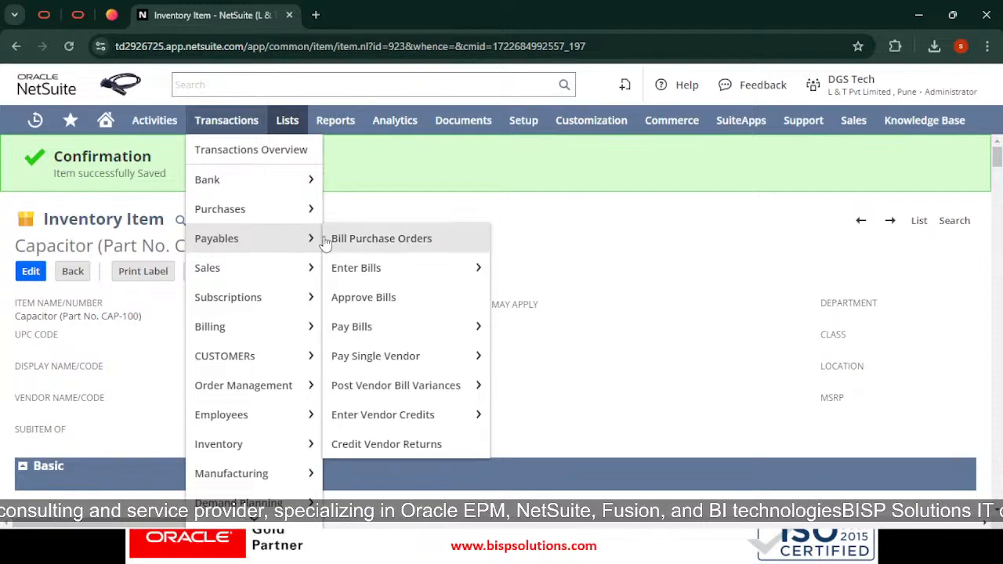
left_click(439, 422)
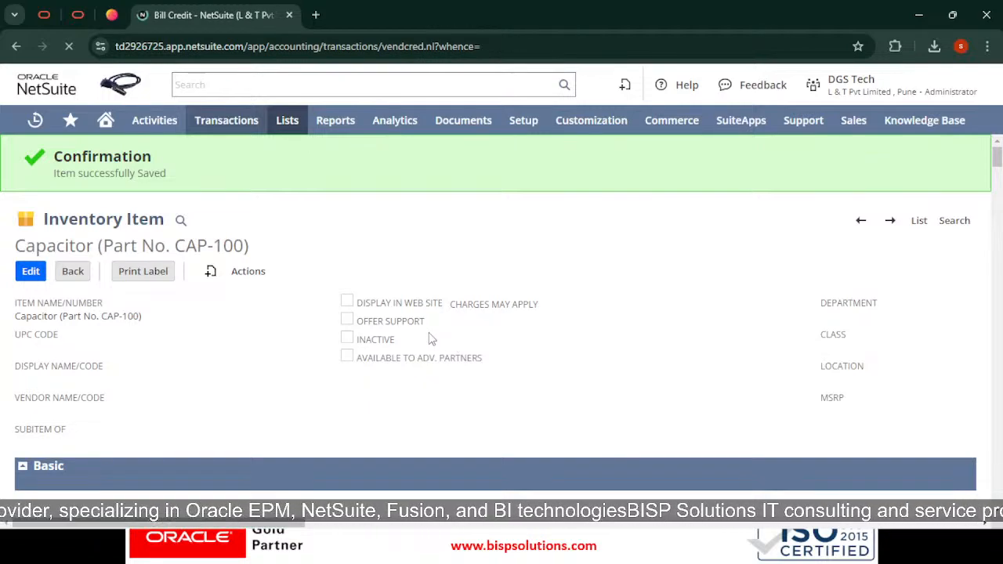
scroll(109, 286, "down", 1)
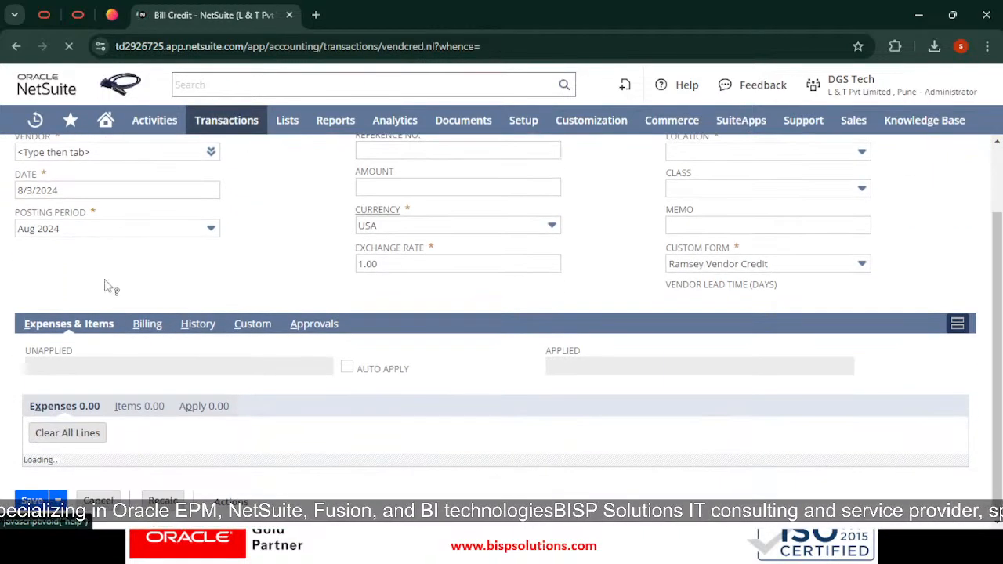
scroll(430, 298, "down", 3)
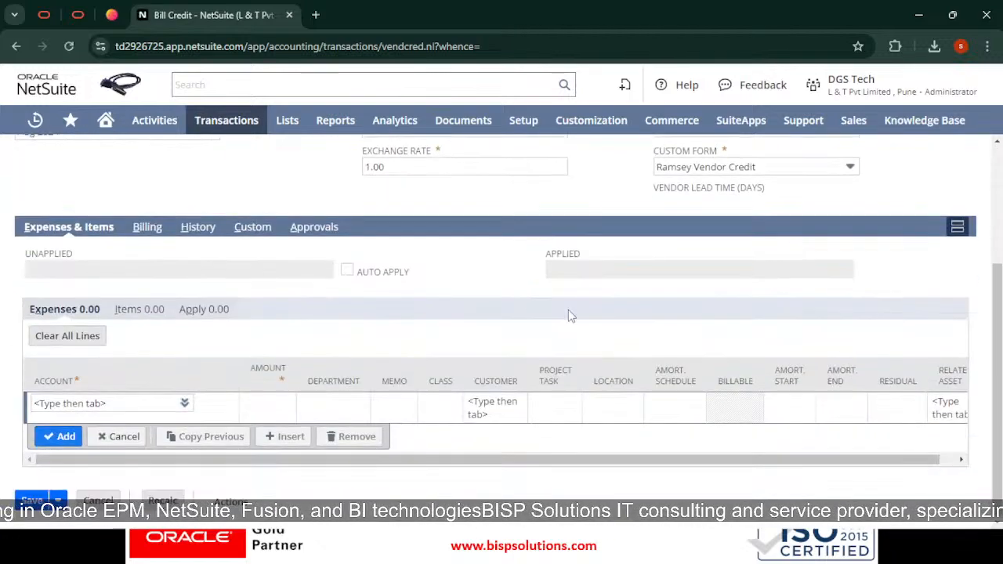
scroll(482, 368, "up", 3)
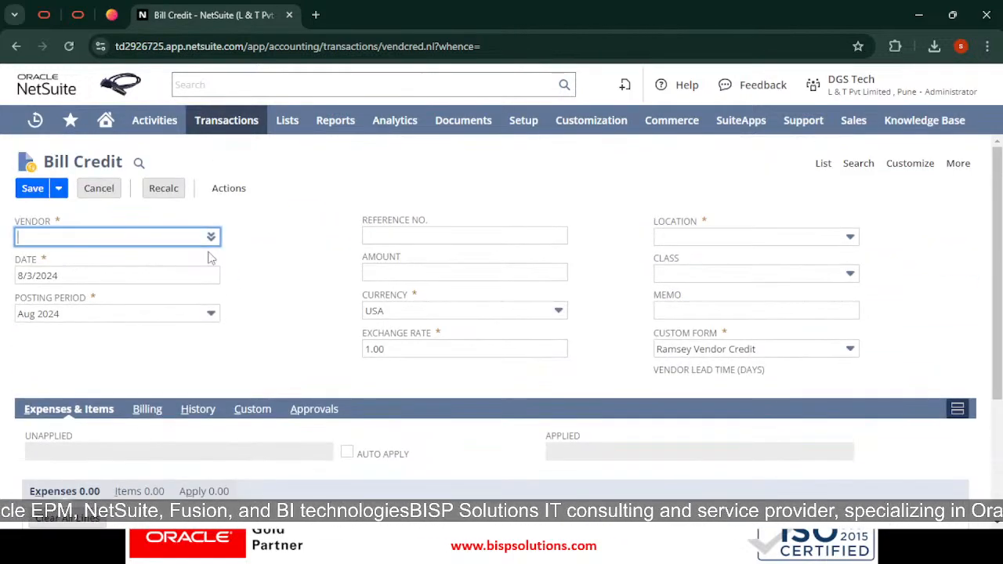
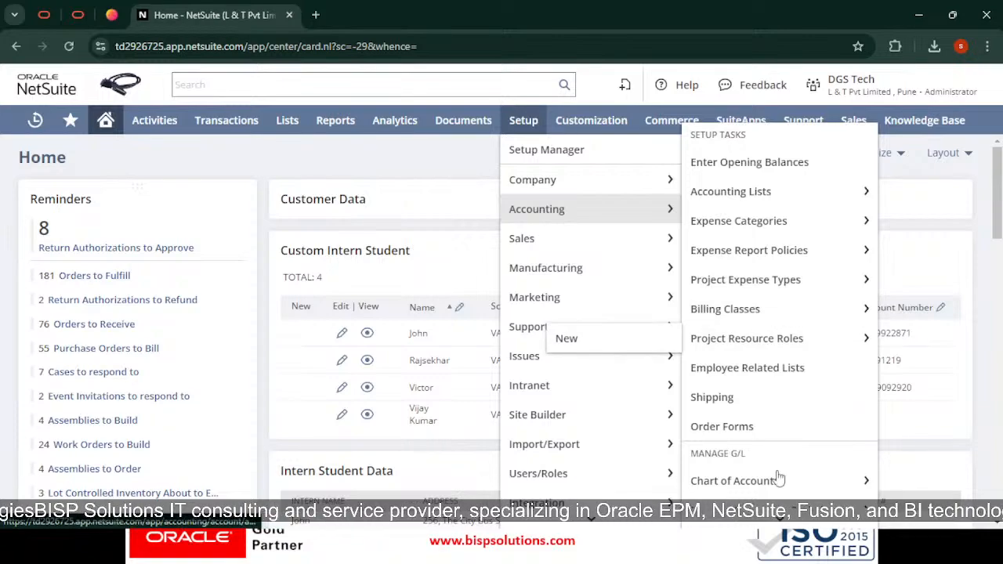
Step: Start a new account in the chart of accounts with number 80 and the name "Payment in Transit"
left_click(784, 480)
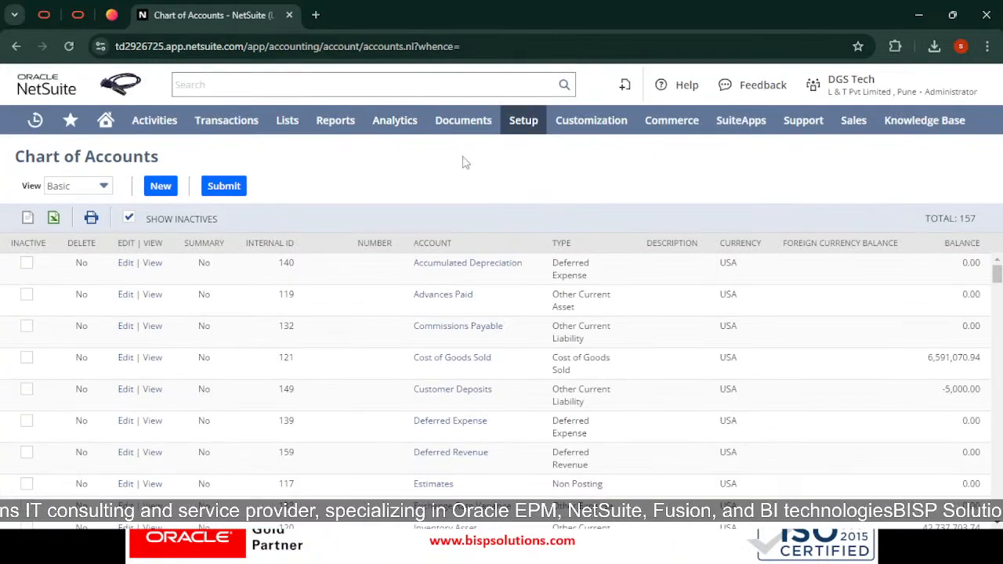
left_click(169, 195)
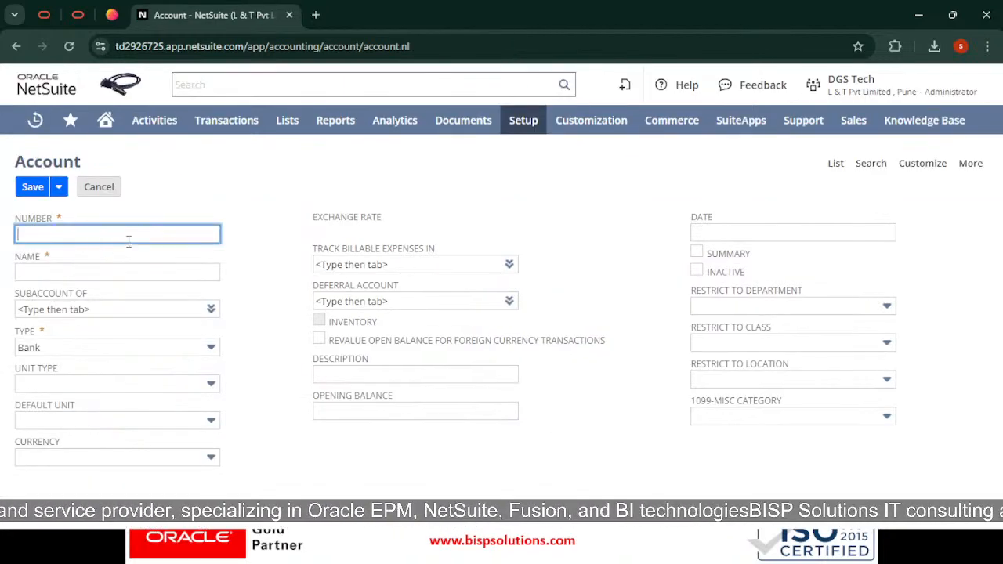
left_click(128, 240)
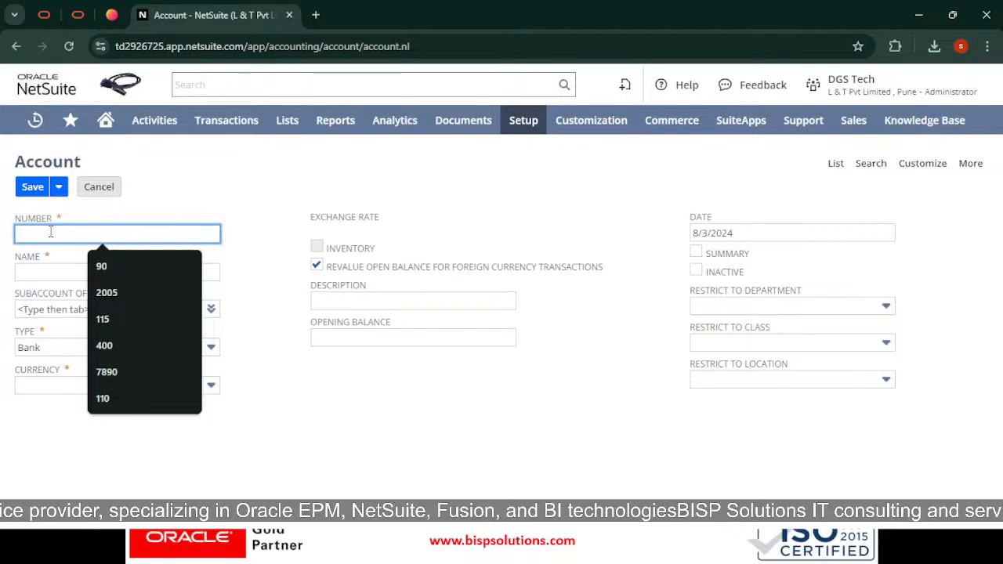
type("80")
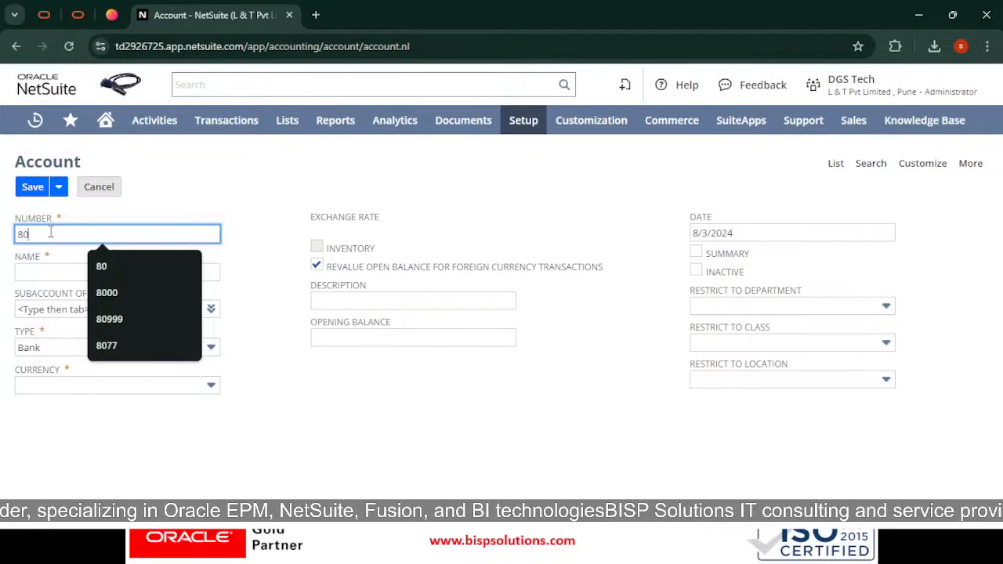
key("Tab")
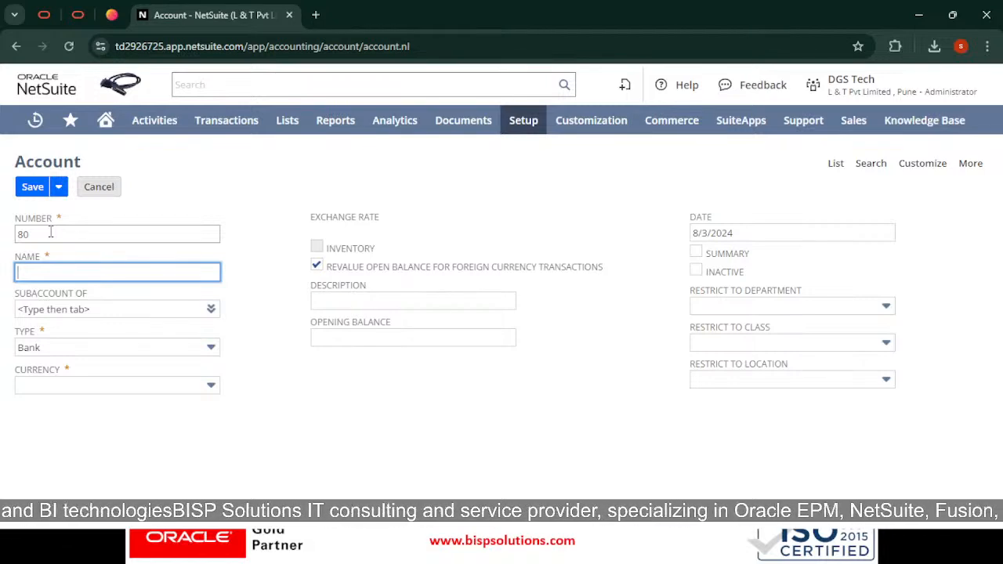
type("Pay")
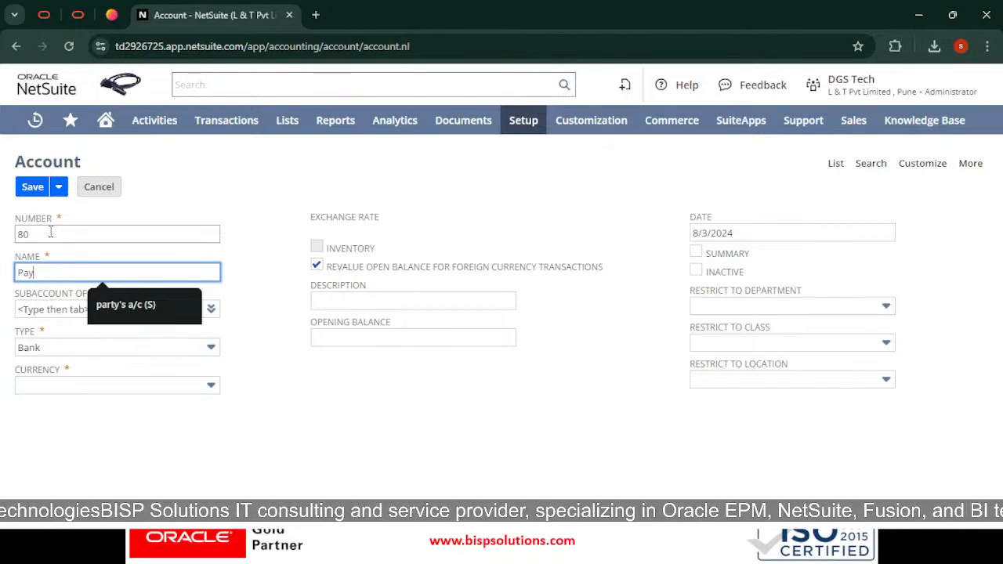
type("ment in ")
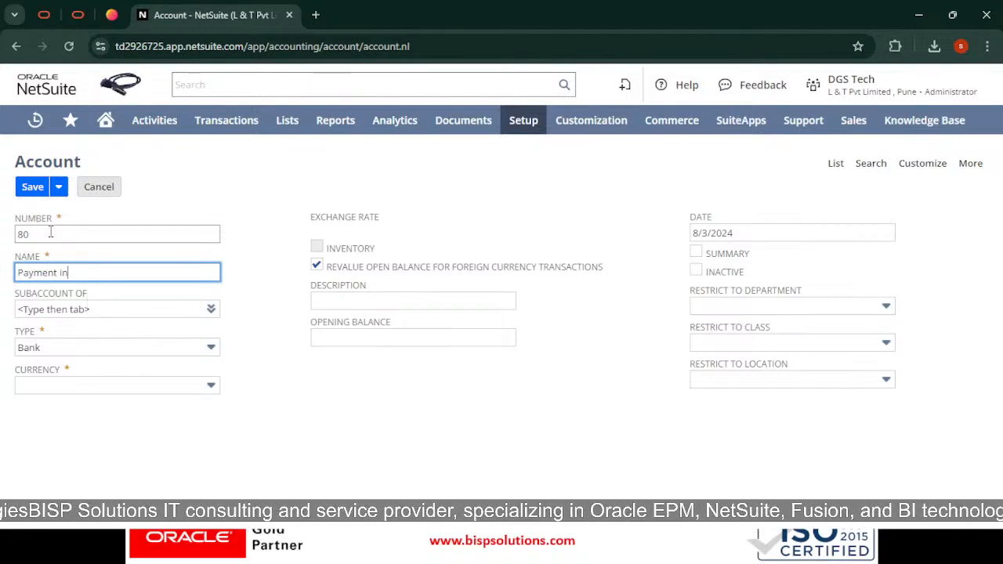
type("Transit")
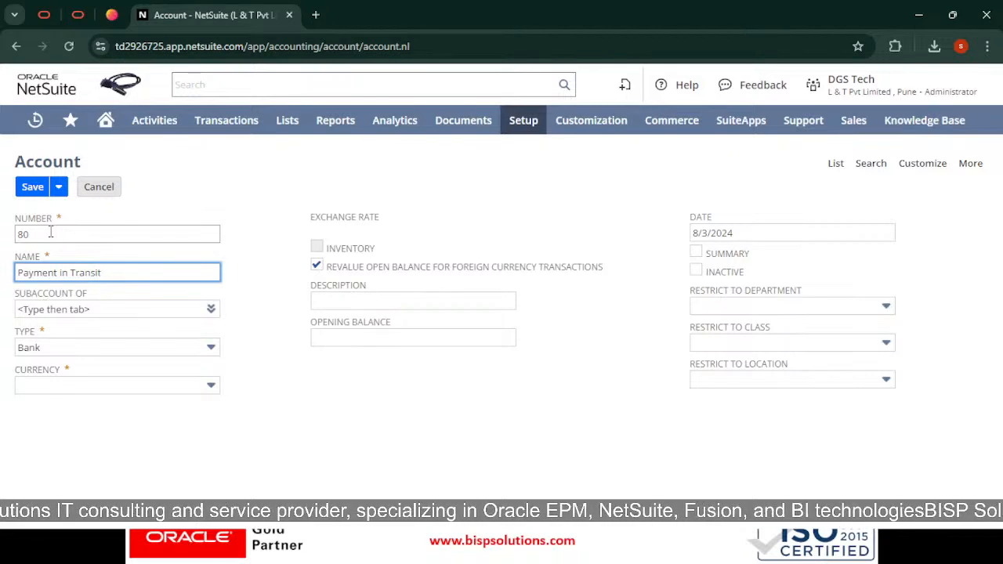
key("Tab")
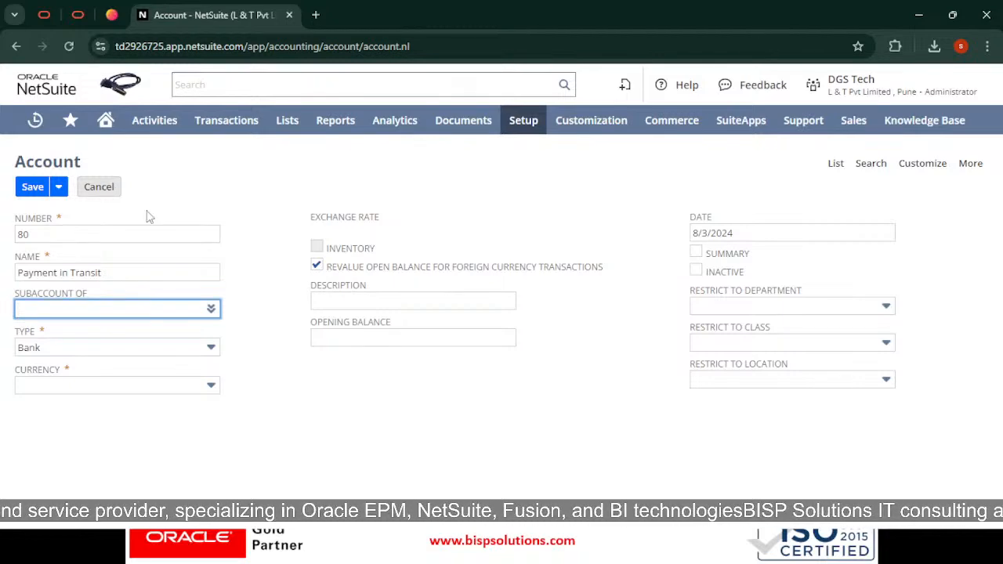
Step: Set the new account's type to Other Current Asset and its currency to india, and save the account
left_click(71, 347)
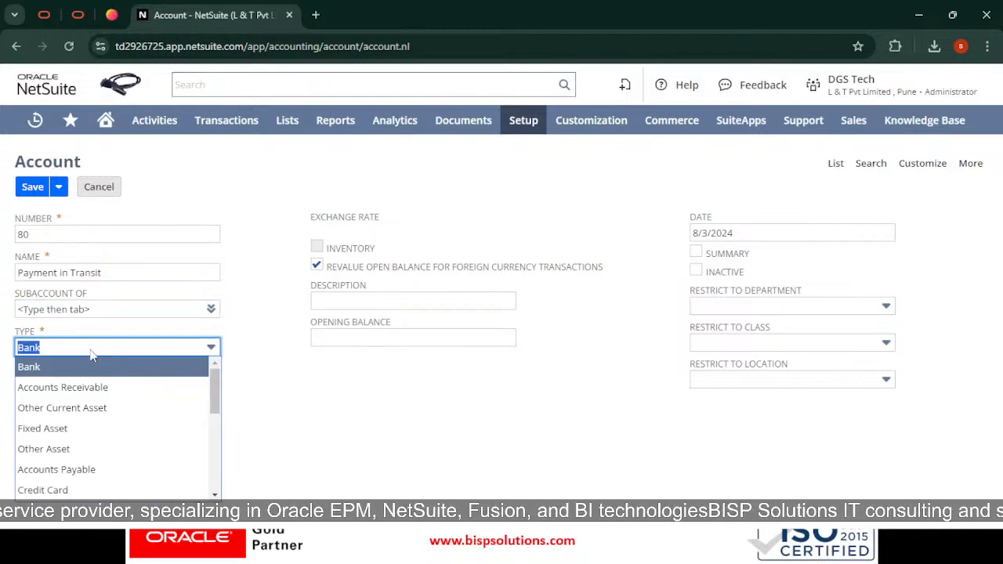
left_click(100, 410)
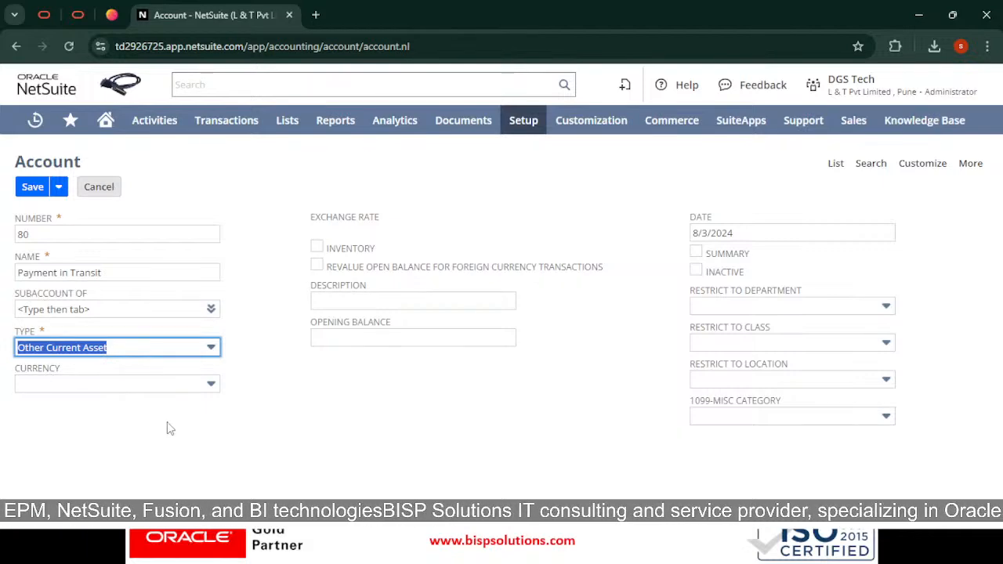
left_click(210, 383)
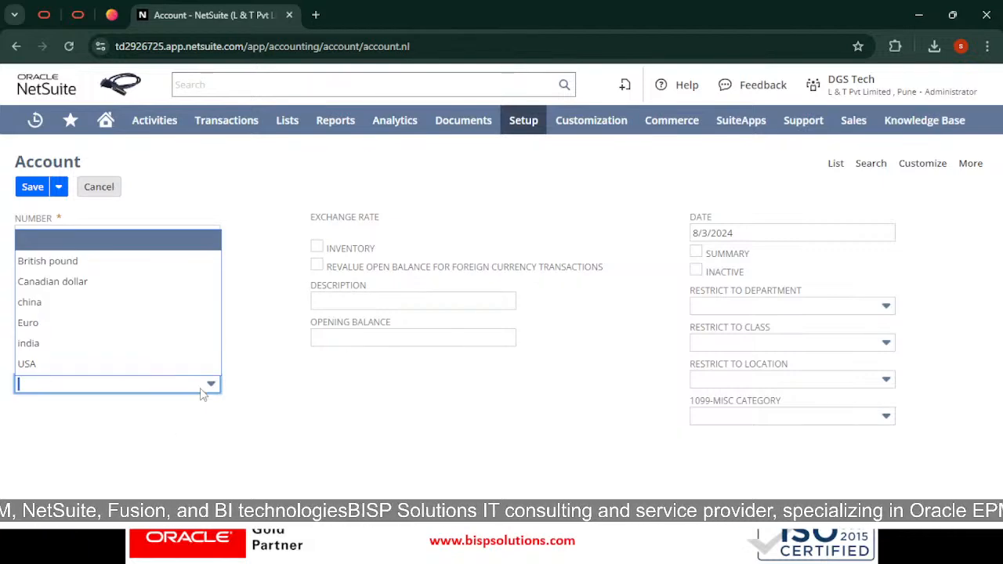
left_click(75, 346)
left_click(628, 210)
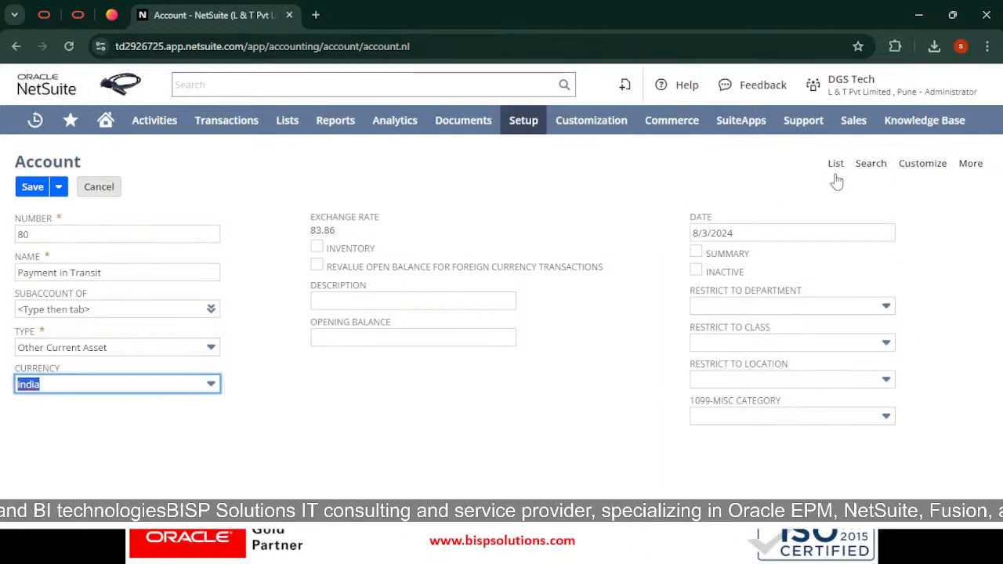
left_click(31, 188)
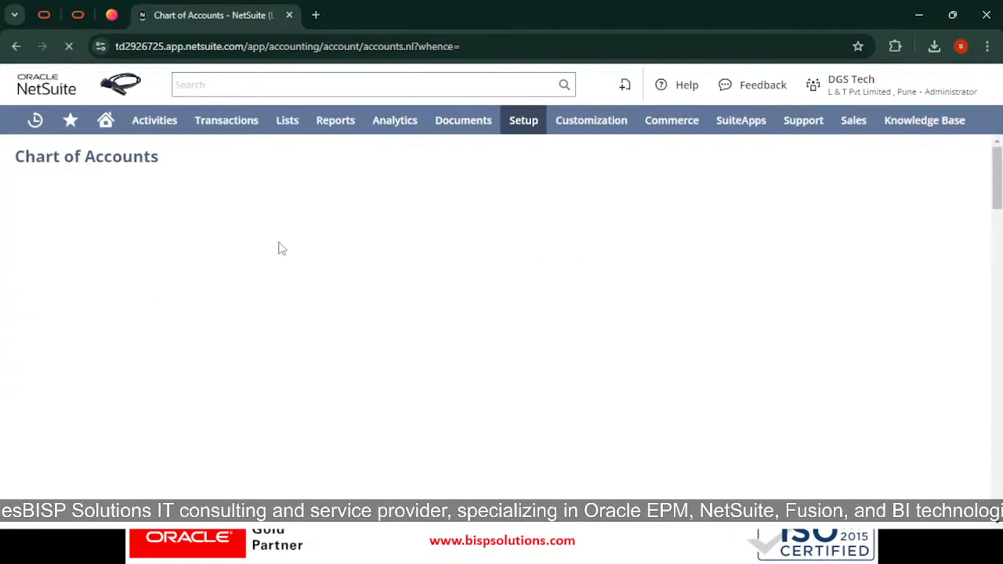
Step: Find the Payment in Transit account in the chart of accounts by searching the page for "payment i"
scroll(463, 408, "down", 10)
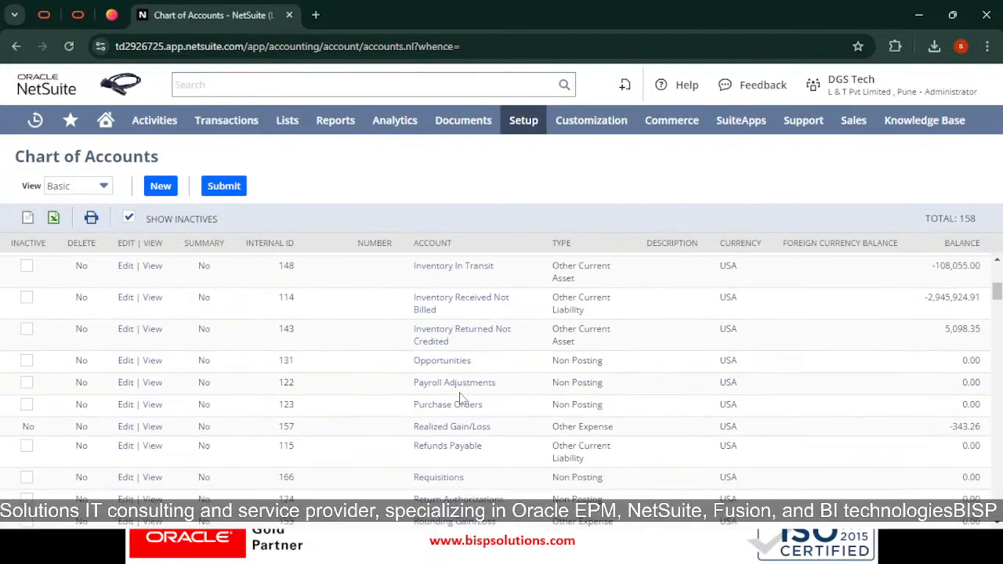
scroll(462, 407, "down", 4)
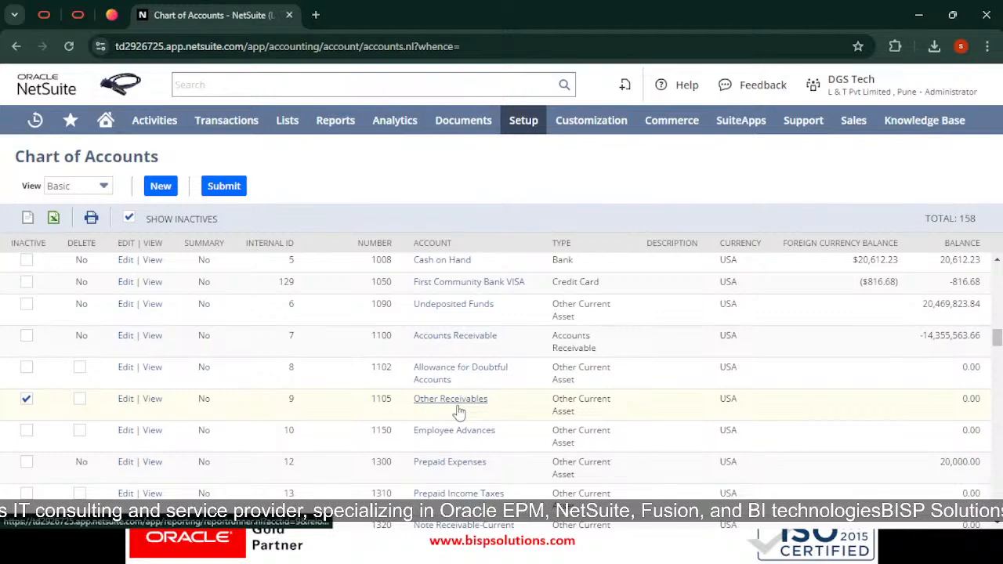
key("ctrl+f")
type("pay")
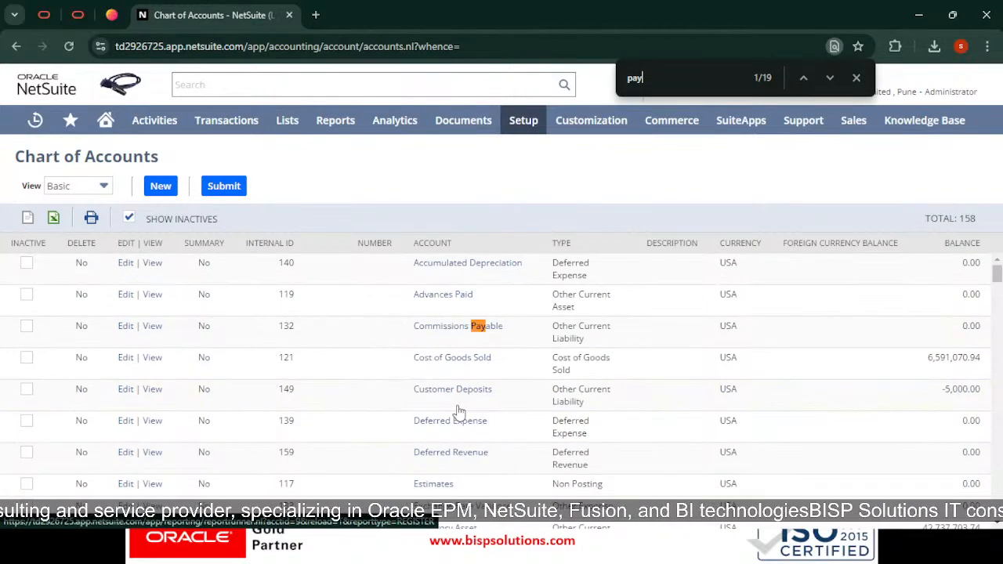
type("m")
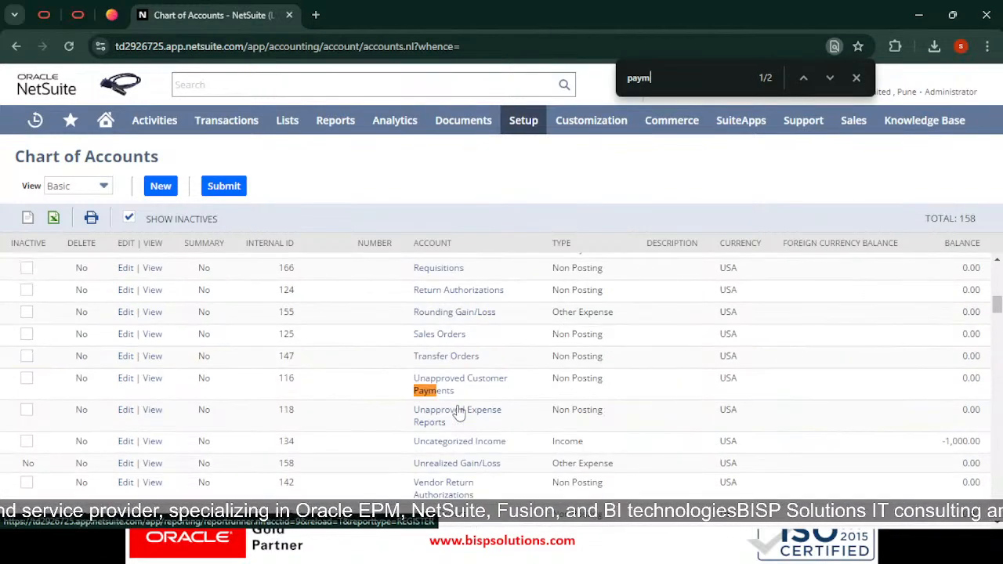
type("en")
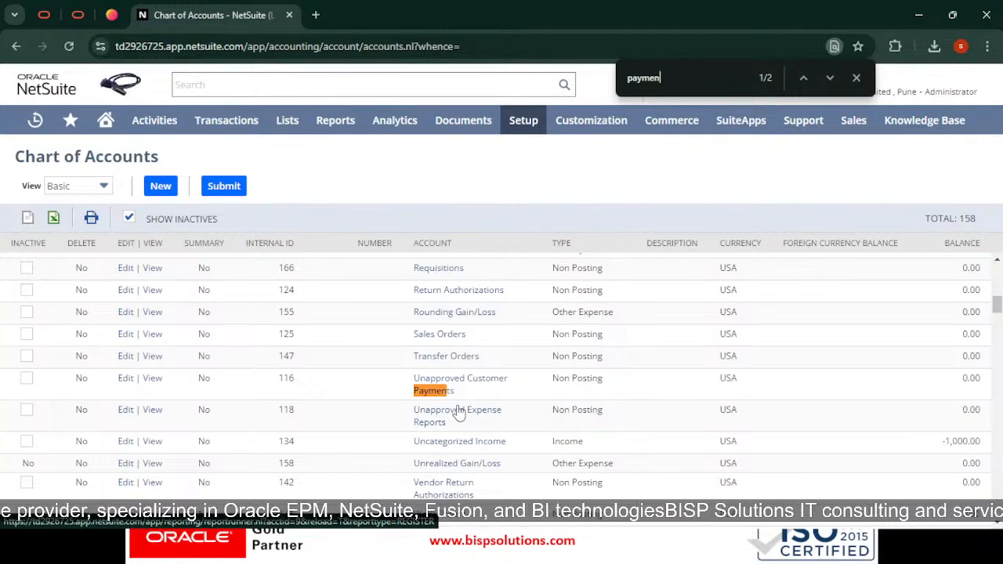
type("t i")
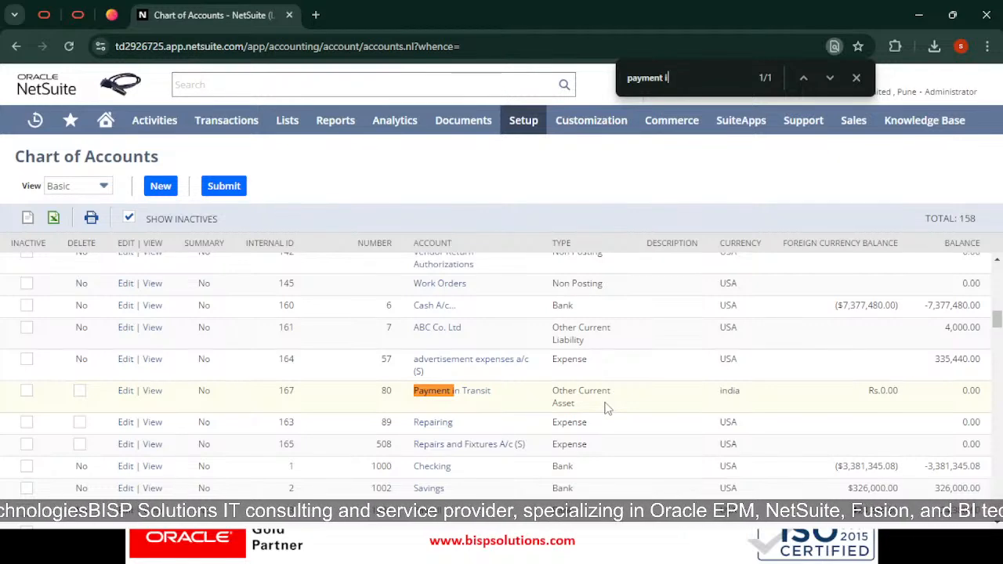
Step: Start a new account in the chart of accounts with number 81 and the name "Cash In Transit"
left_click(173, 194)
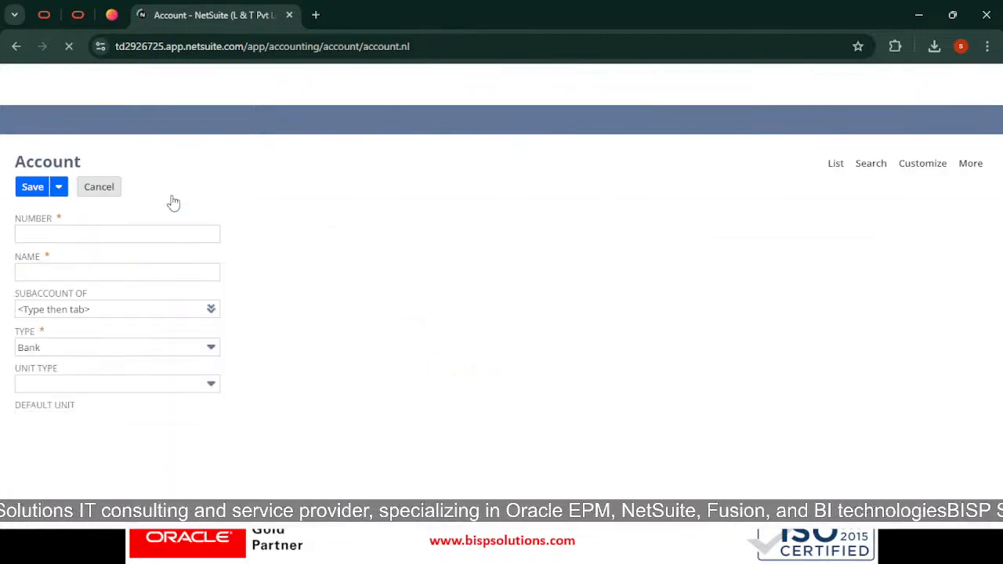
left_click(107, 234)
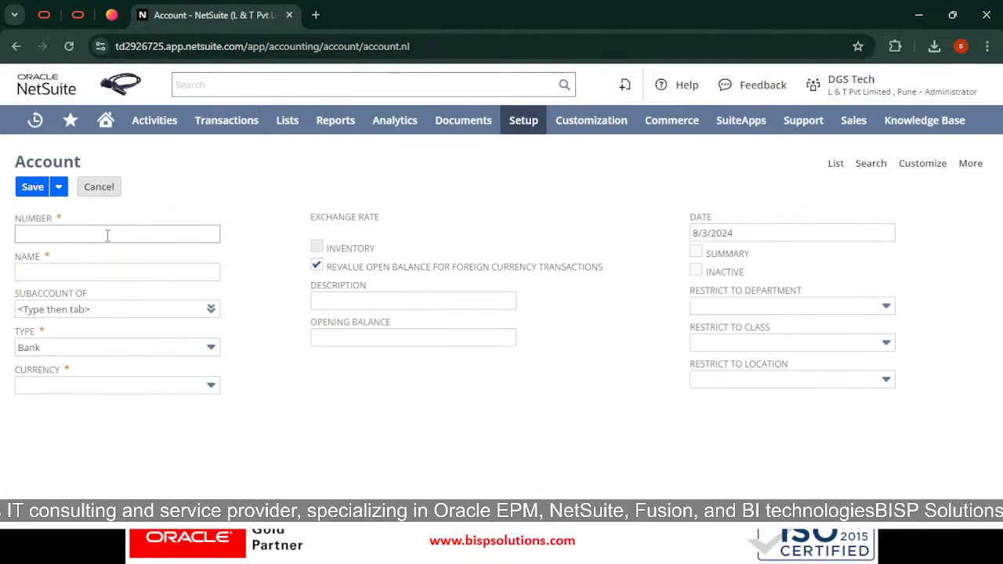
type("81")
key("Tab")
type("C")
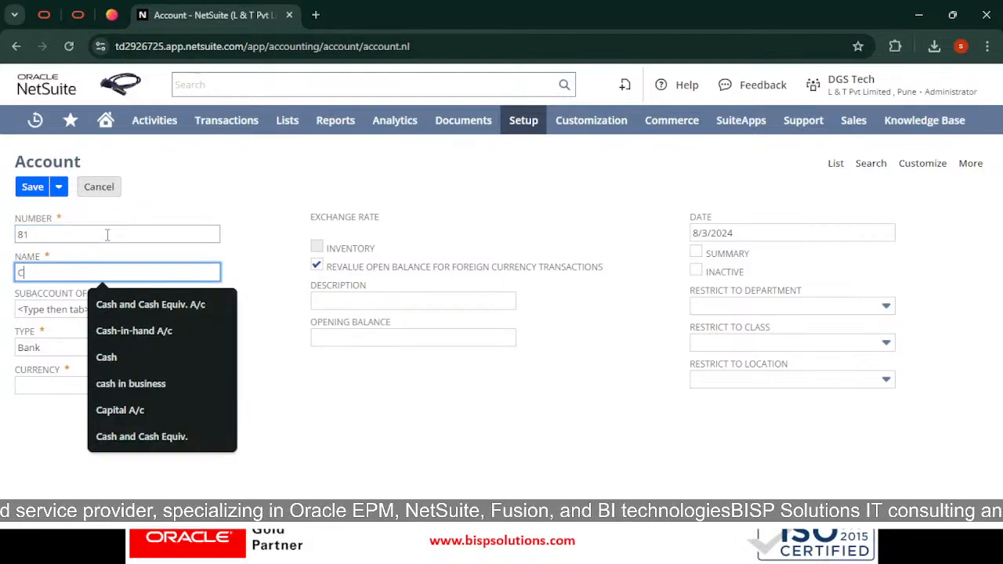
type("ash In")
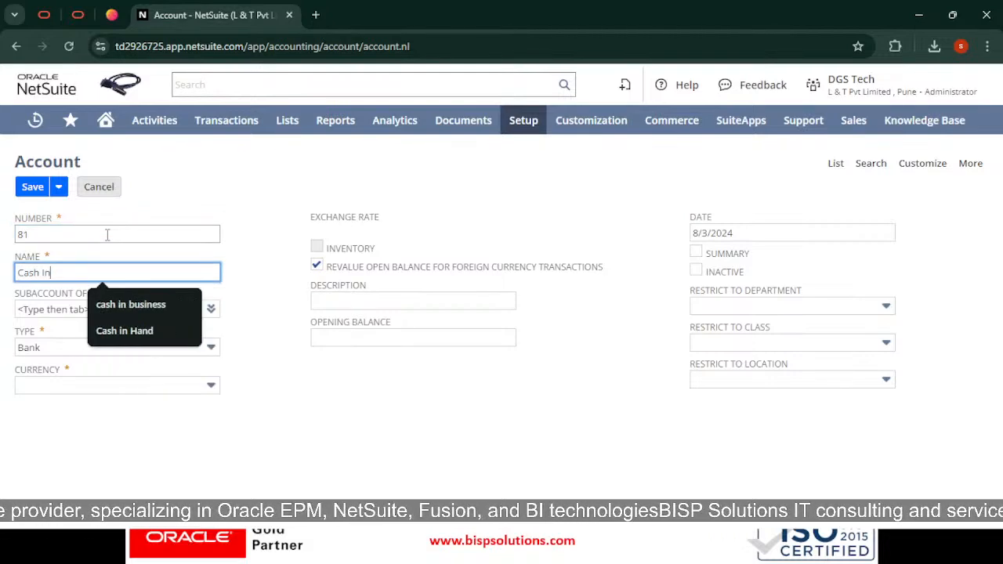
type(" Transit")
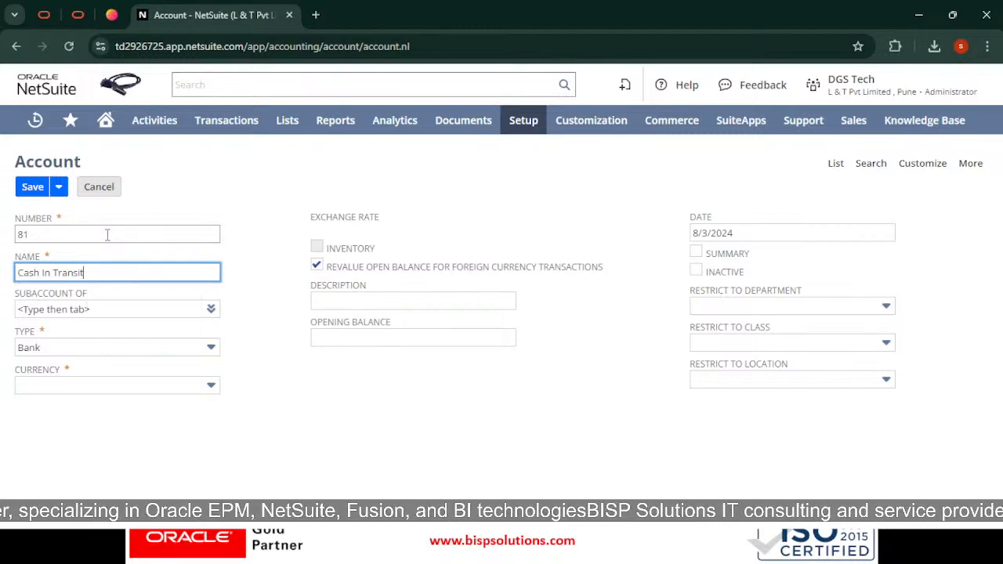
key("Tab")
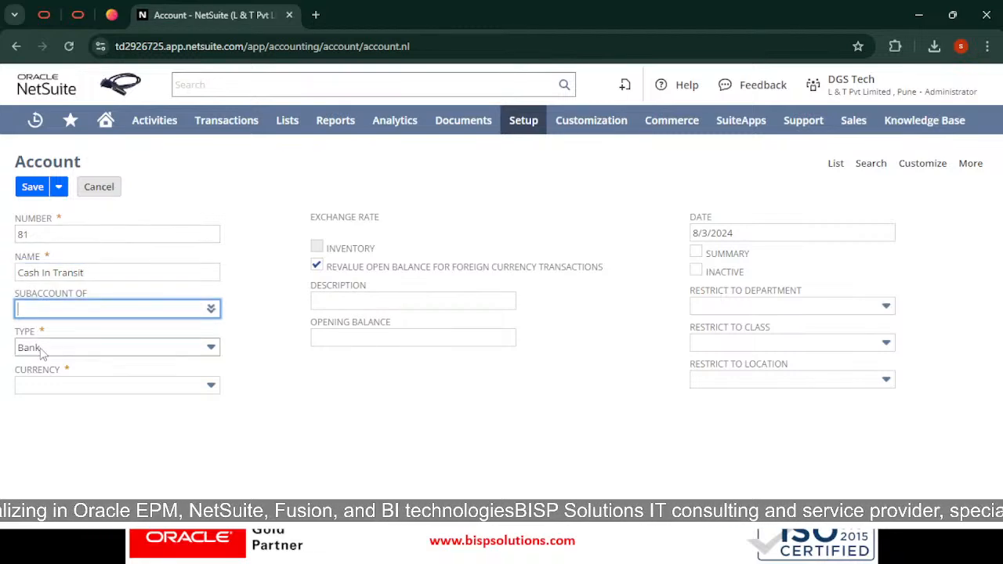
Step: Set the Cash In Transit account's type to Other Current Asset and its currency to india, and save it
left_click(210, 349)
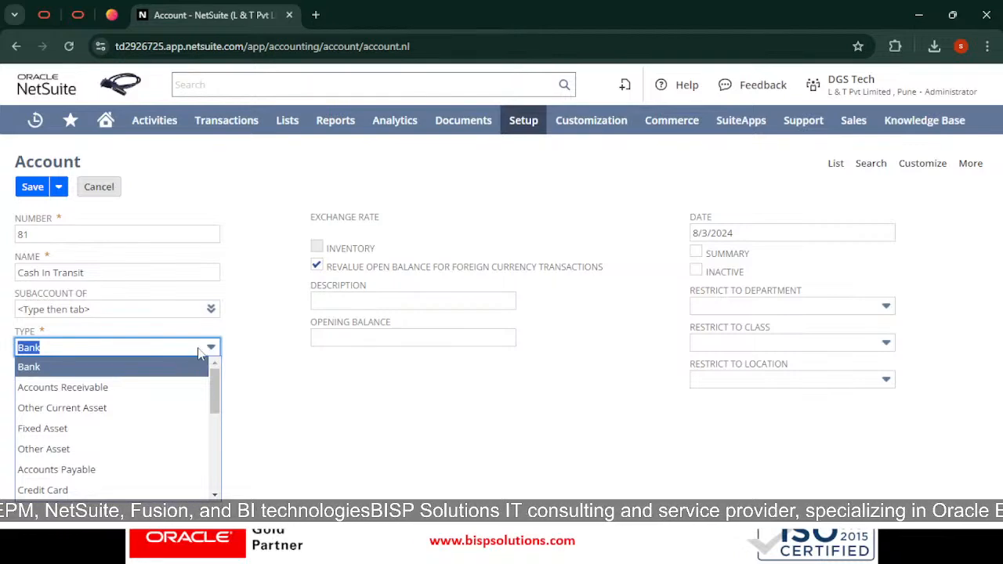
left_click(154, 412)
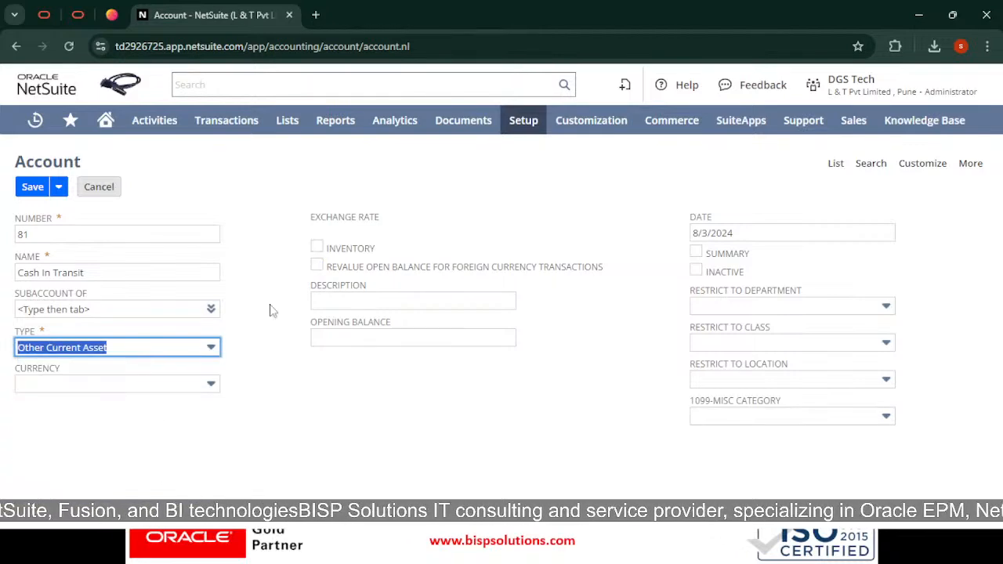
left_click(149, 384)
left_click(96, 342)
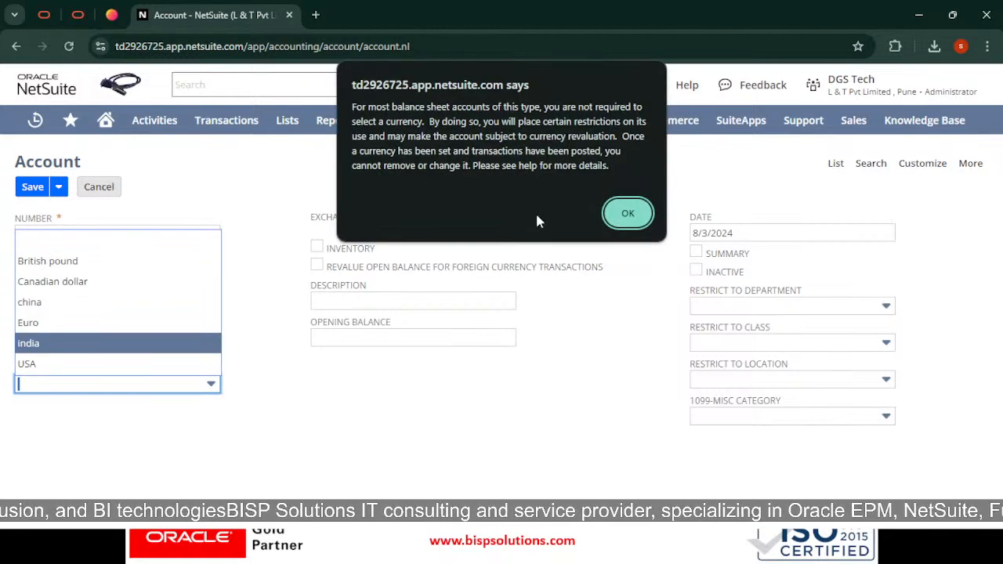
left_click(627, 212)
left_click(42, 190)
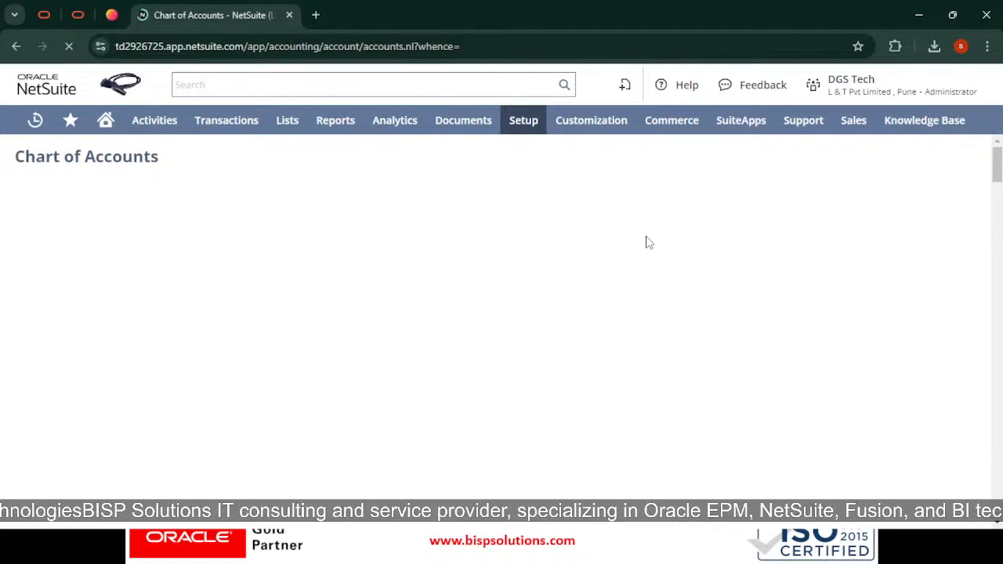
Step: Search the chart of accounts page for 81 and examine the Cash In Transit account's row
key("ctrl+f")
type("81")
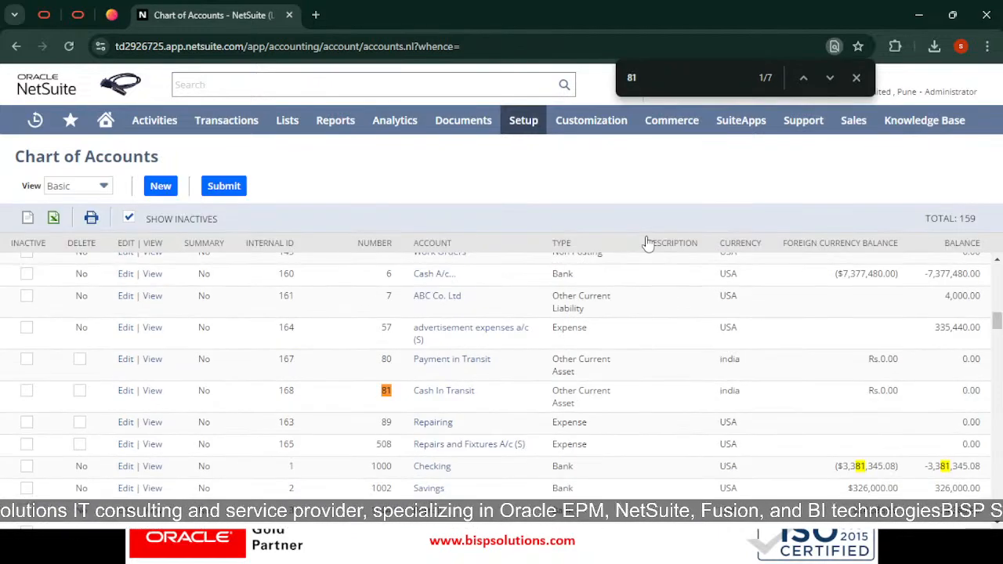
left_click_drag(200, 390, 996, 402)
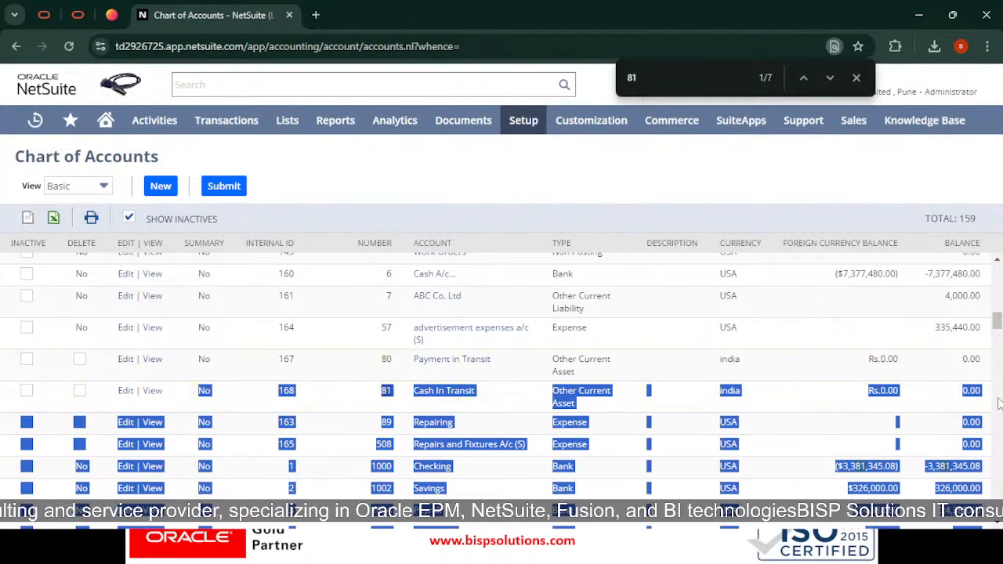
left_click(924, 199)
left_click(855, 78)
mouse_move(861, 96)
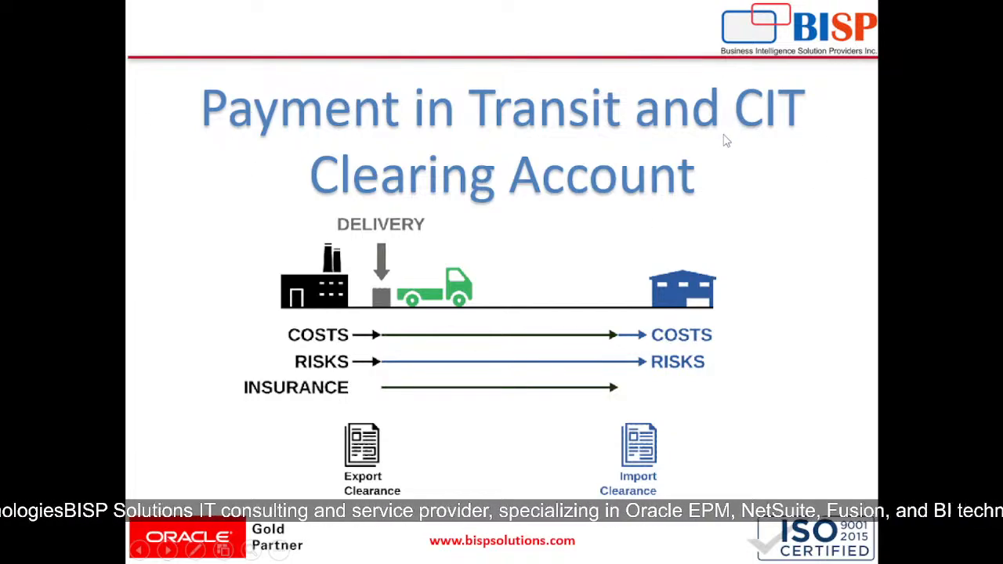
key("Right")
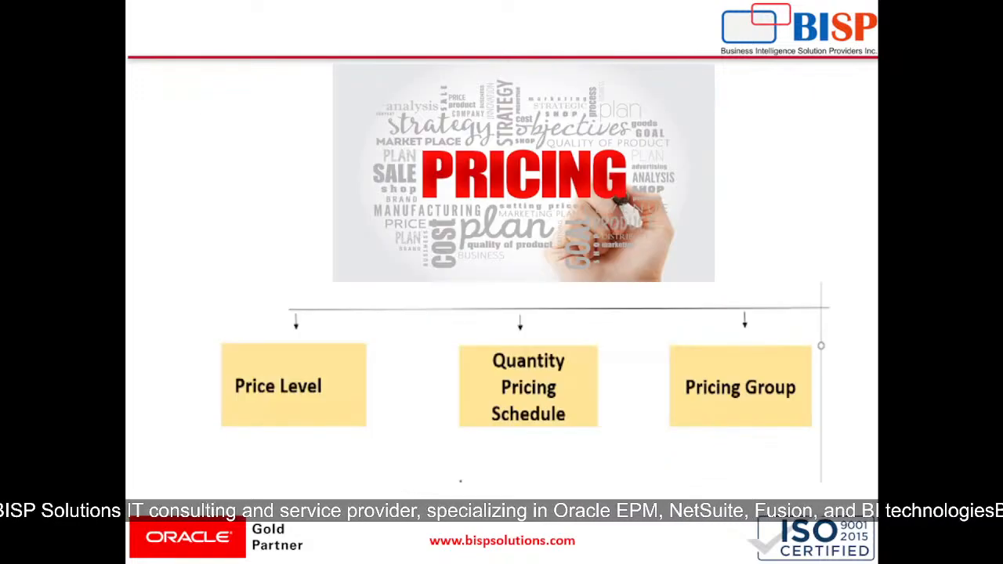
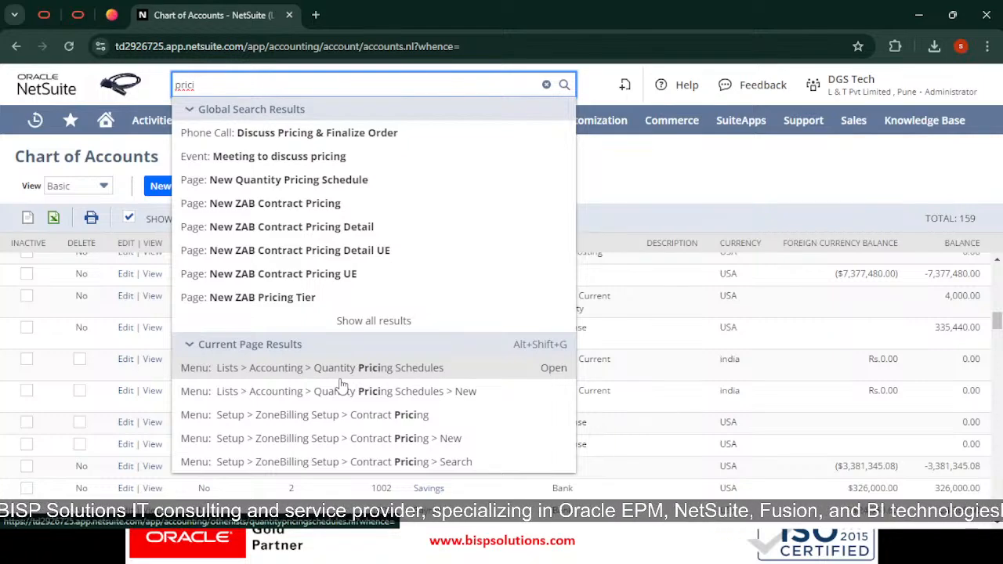
Step: Open the Quantity Pricing Schedules list, include inactive records, and try to open the Cables Pricing Schedule
left_click(340, 379)
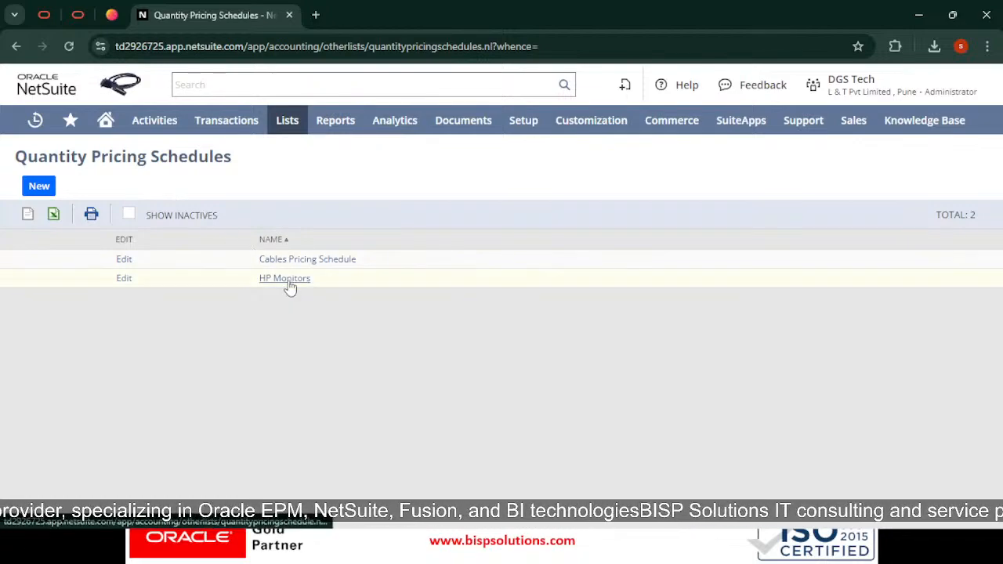
left_click(128, 214)
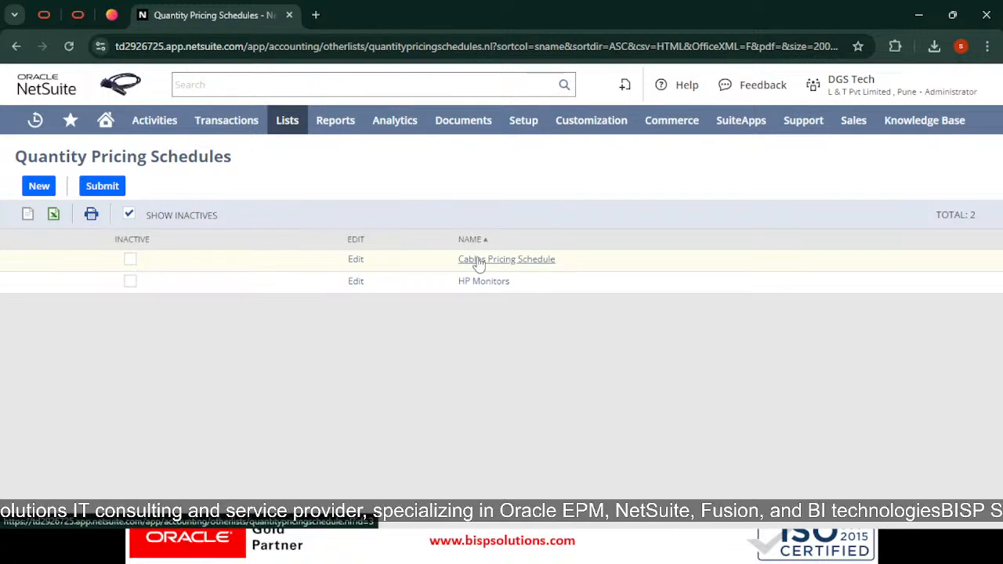
left_click(478, 263)
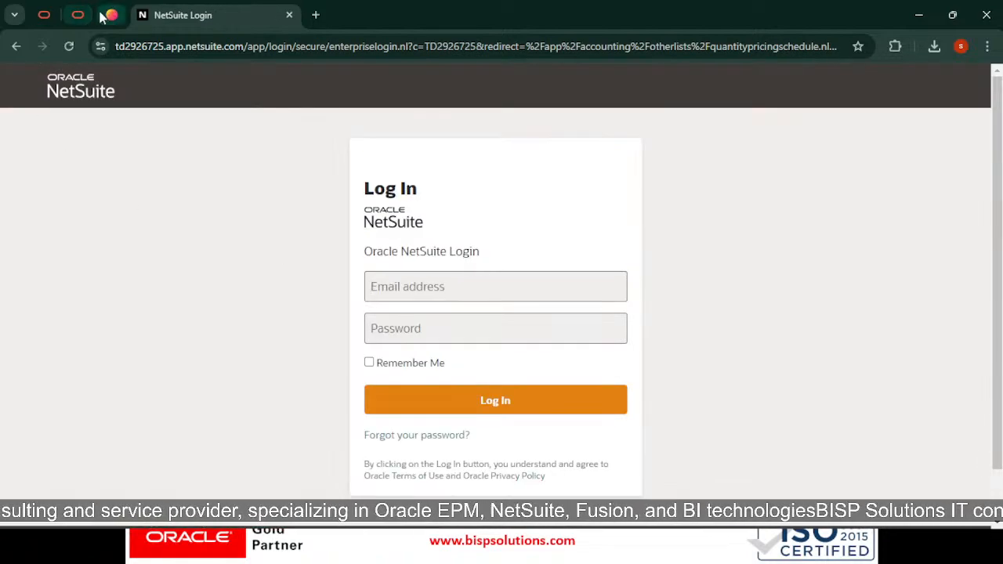
Step: Relaunch the NetSuite session from the Data By Cloud Netsuite_2024 access page and close the old NetSuite login page
left_click(112, 15)
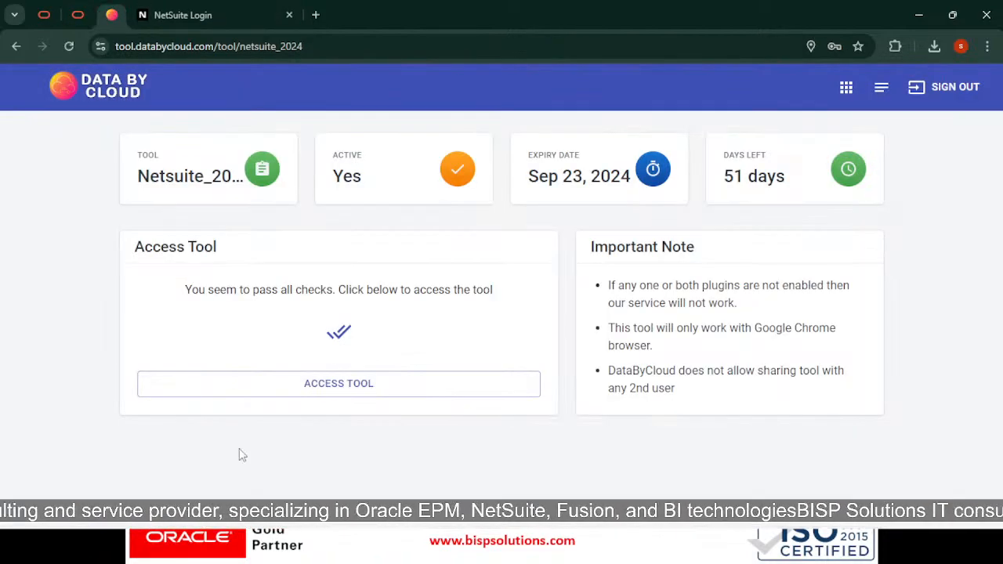
left_click(258, 385)
left_click(344, 36)
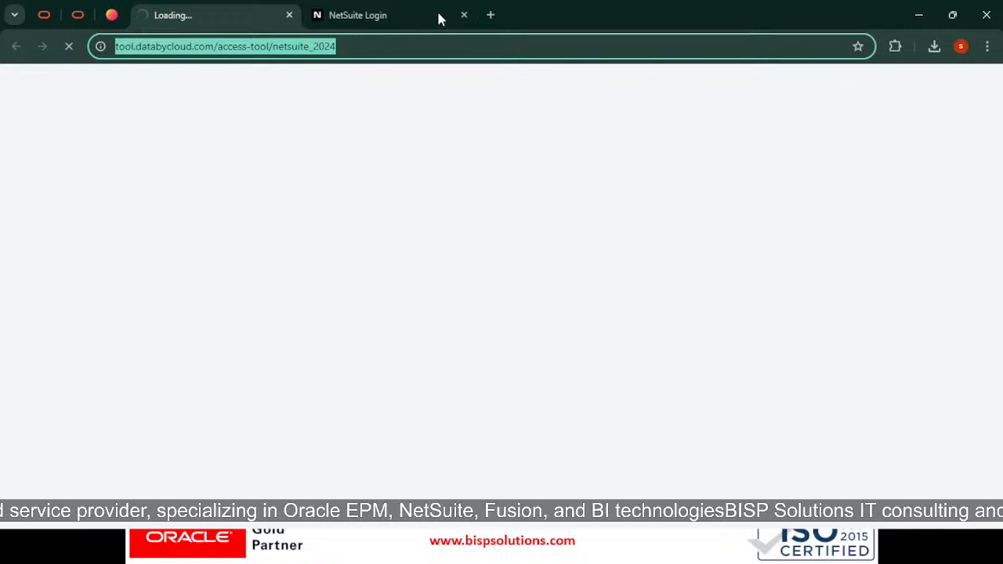
left_click(268, 37)
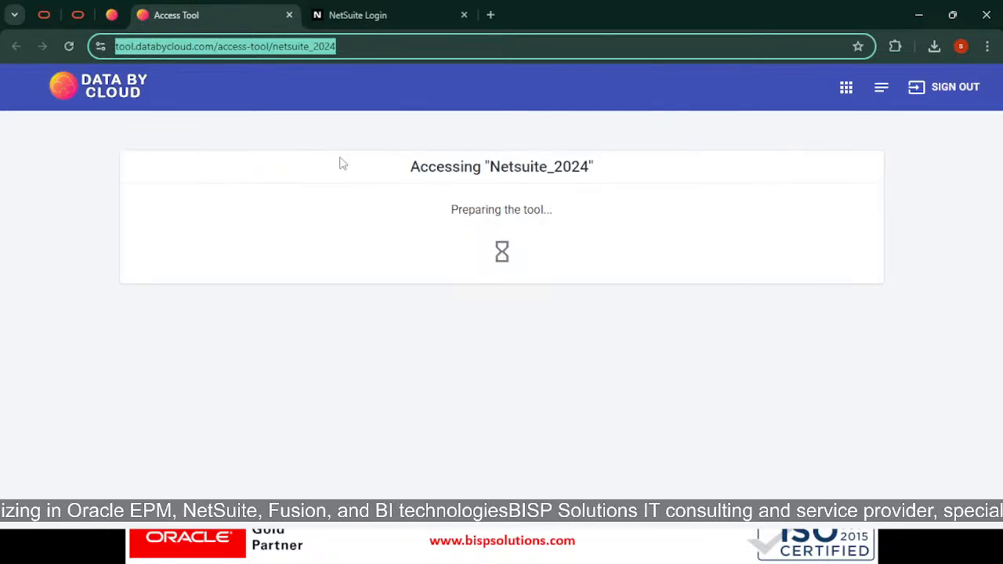
left_click_drag(357, 16, 227, 11)
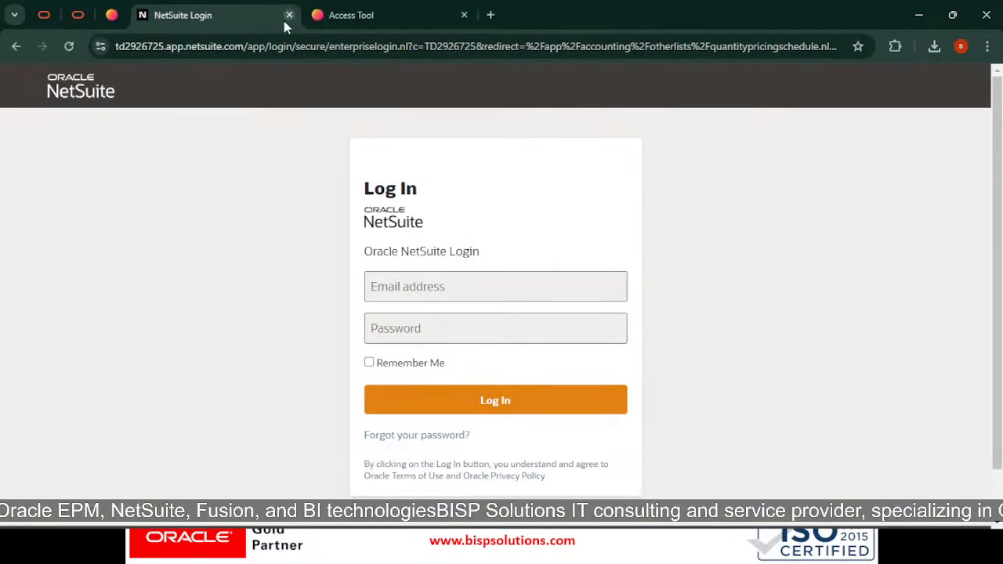
left_click(287, 19)
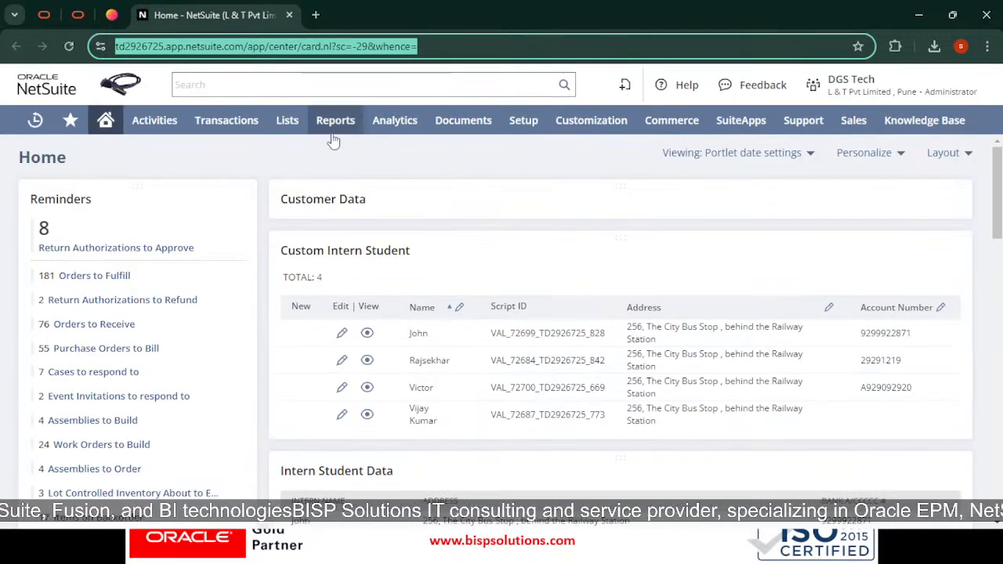
Step: Search globally for "quantity pri" and open the Quantity Pricing Schedules list
left_click(315, 84)
type("quanti")
type("ty pri")
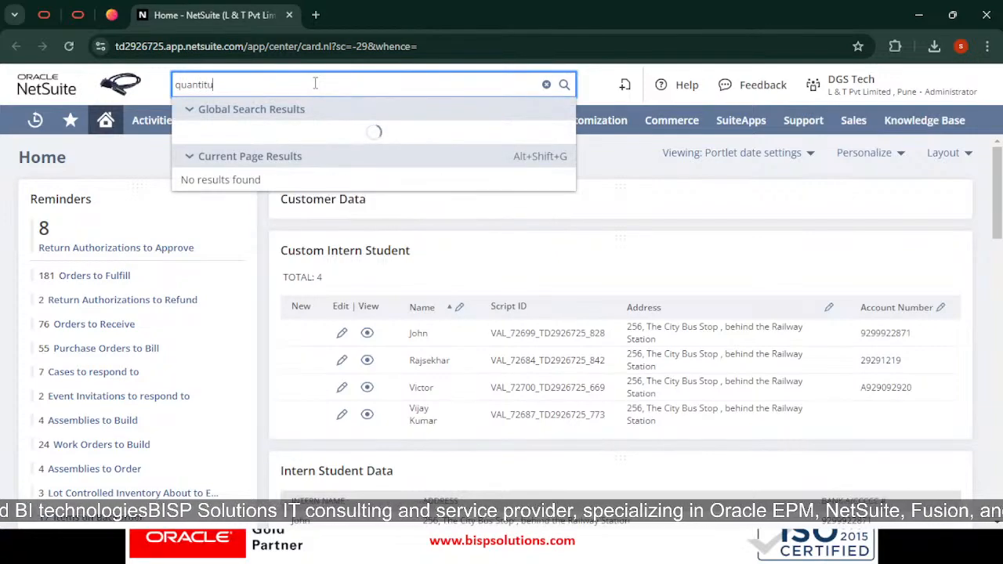
key("Up")
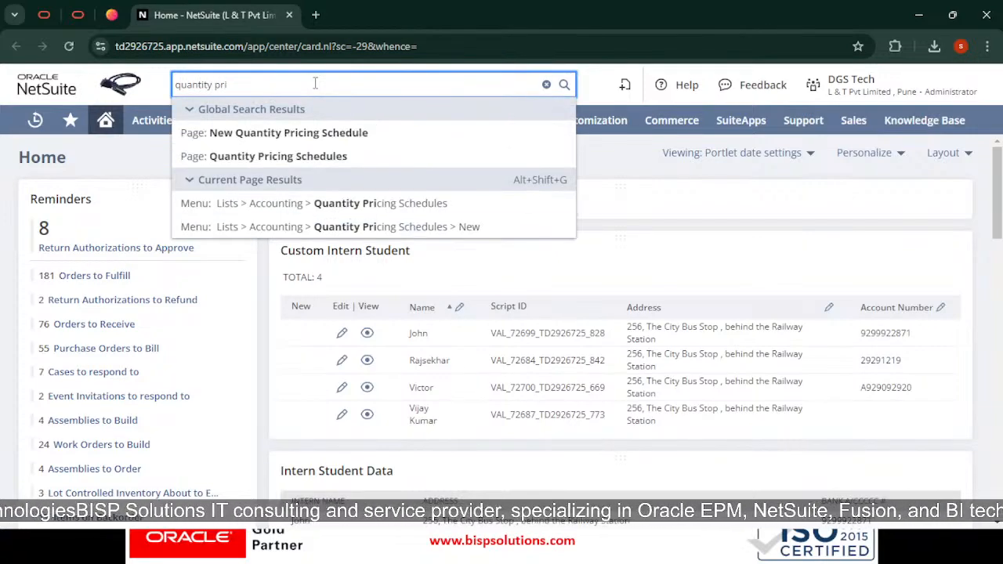
key("Up")
key("Return")
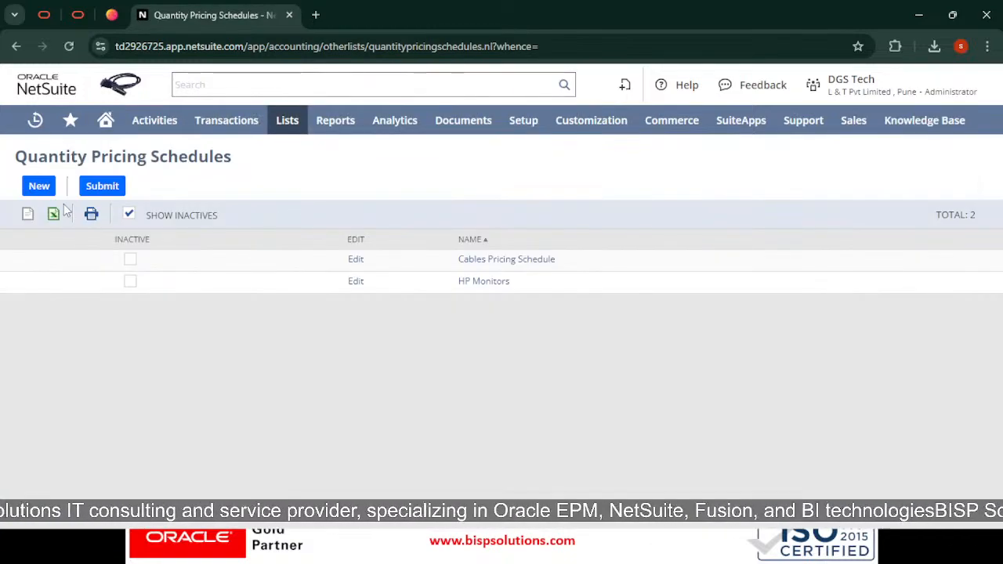
Step: Examine the quantity breaks and discounts of the Cables Pricing Schedule and the HP Monitors schedule
left_click(496, 264)
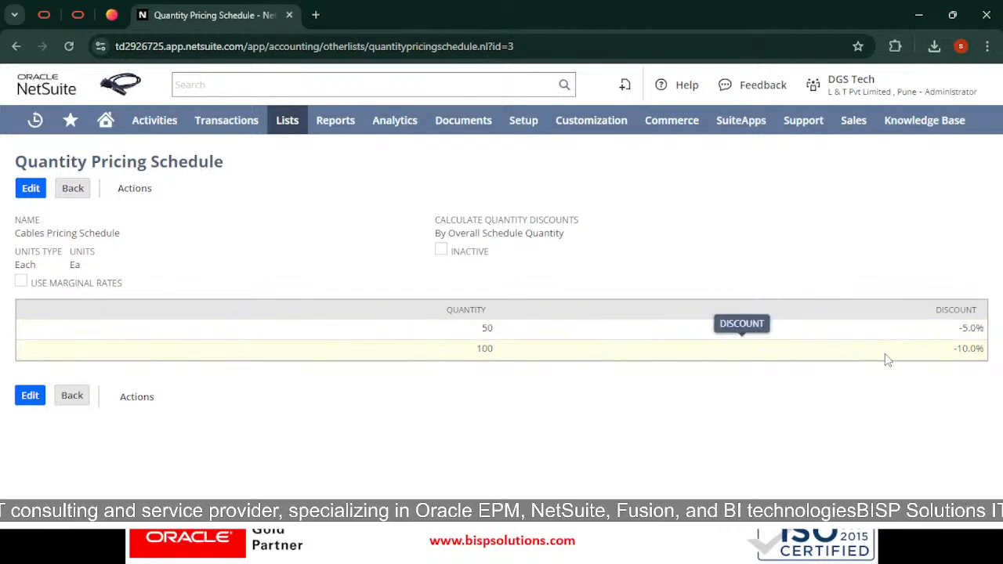
left_click(81, 401)
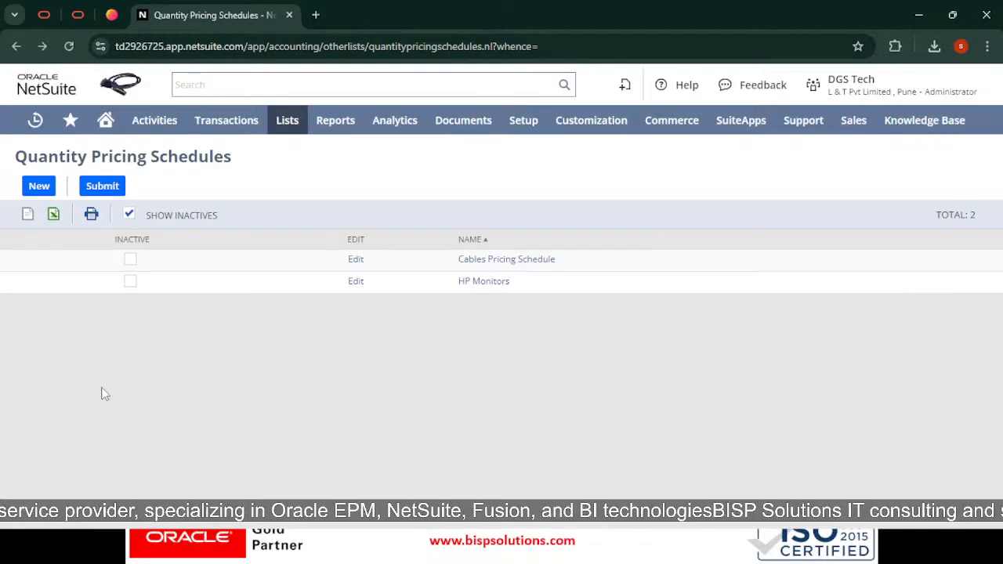
left_click(501, 288)
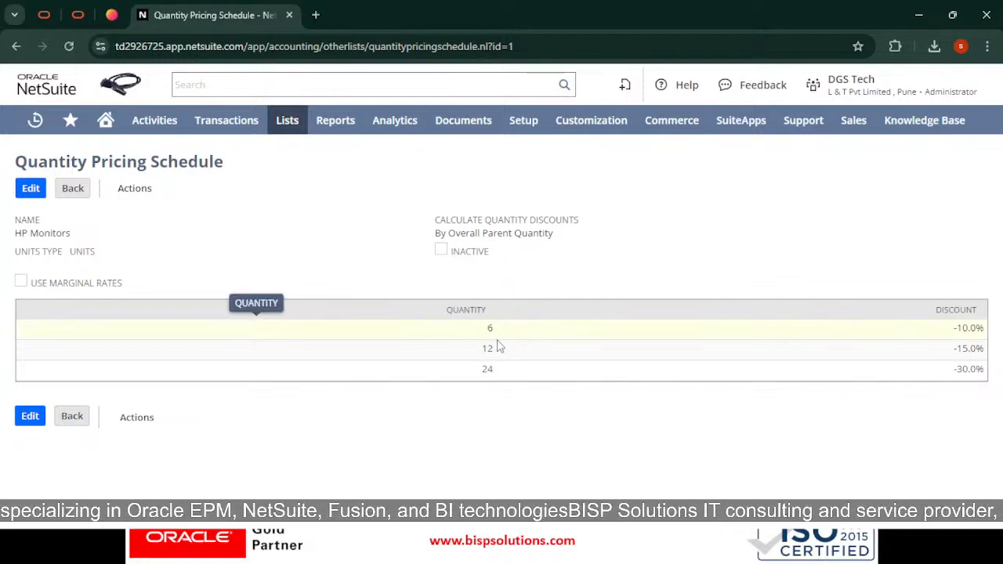
Step: Return from the HP Monitors schedule to the Quantity Pricing Schedules list and start a new schedule
double_click(493, 330)
left_click(532, 302)
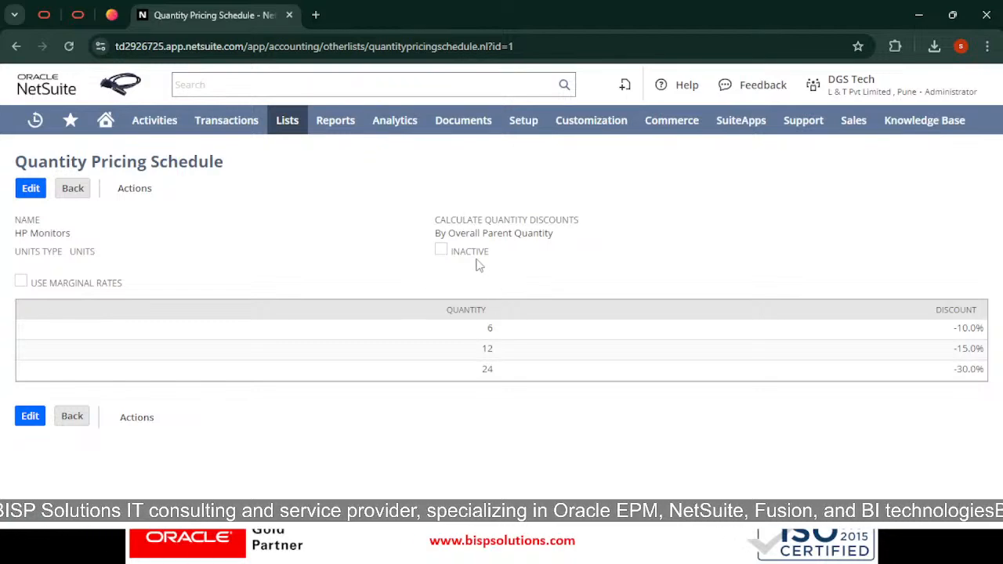
left_click(69, 191)
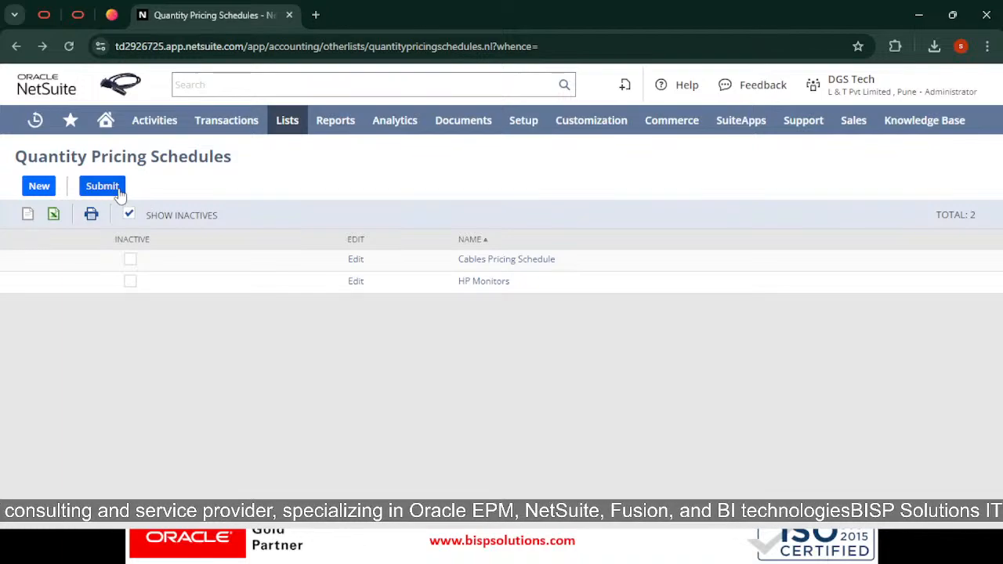
left_click(39, 185)
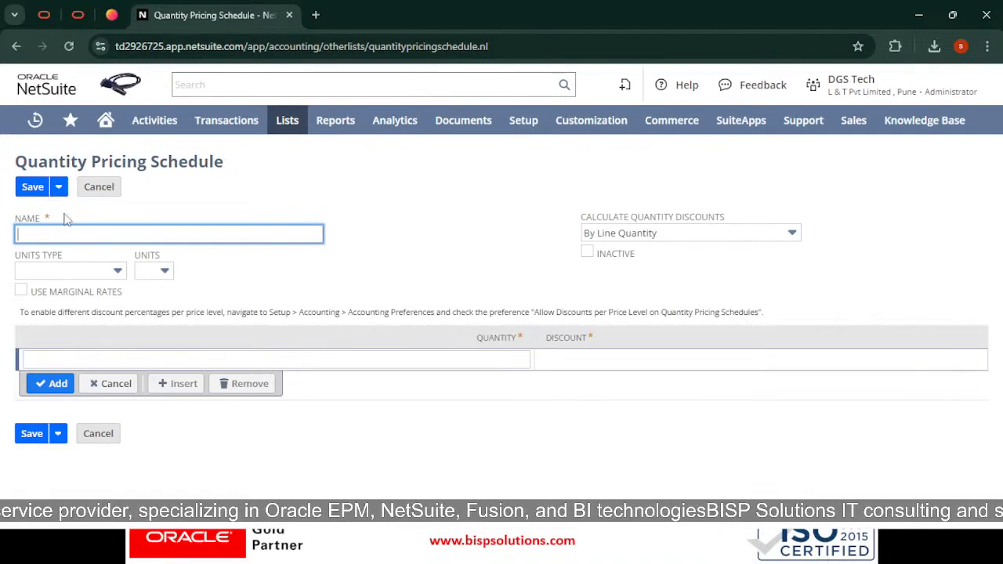
Step: Examine the new schedule's name field, the available units types and the options for calculating quantity discounts
left_click(451, 182)
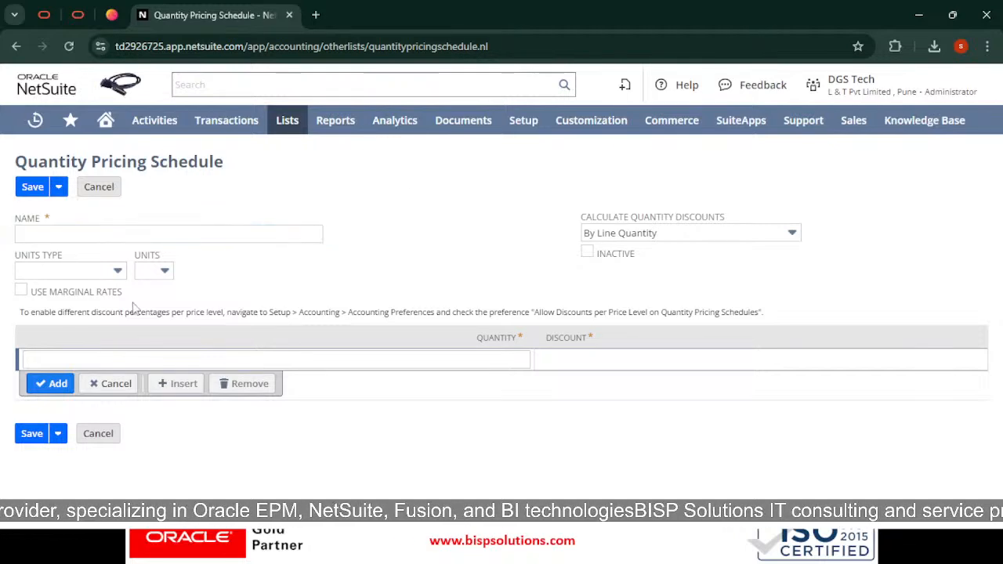
left_click(25, 233)
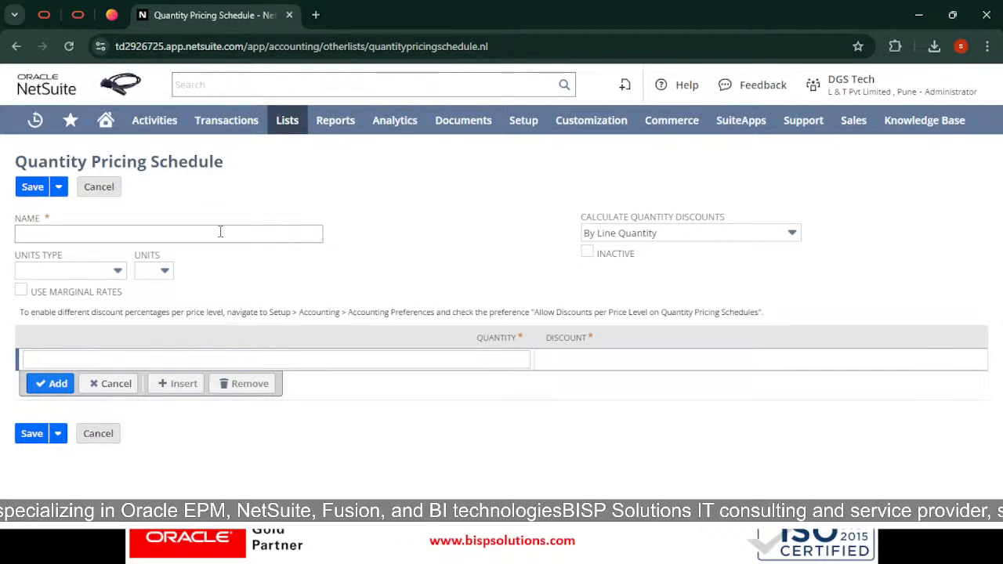
left_click(295, 227)
left_click(335, 224)
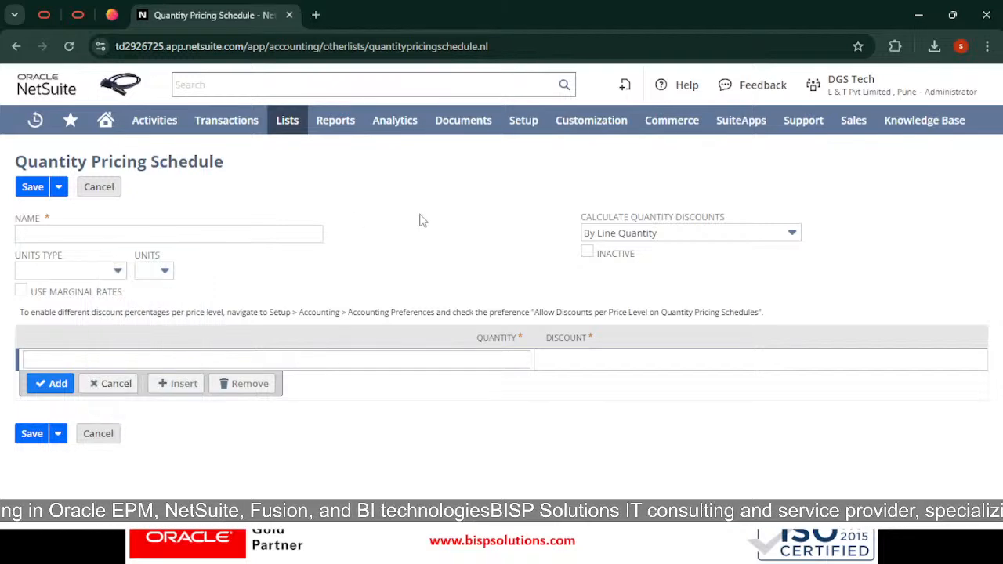
left_click(118, 271)
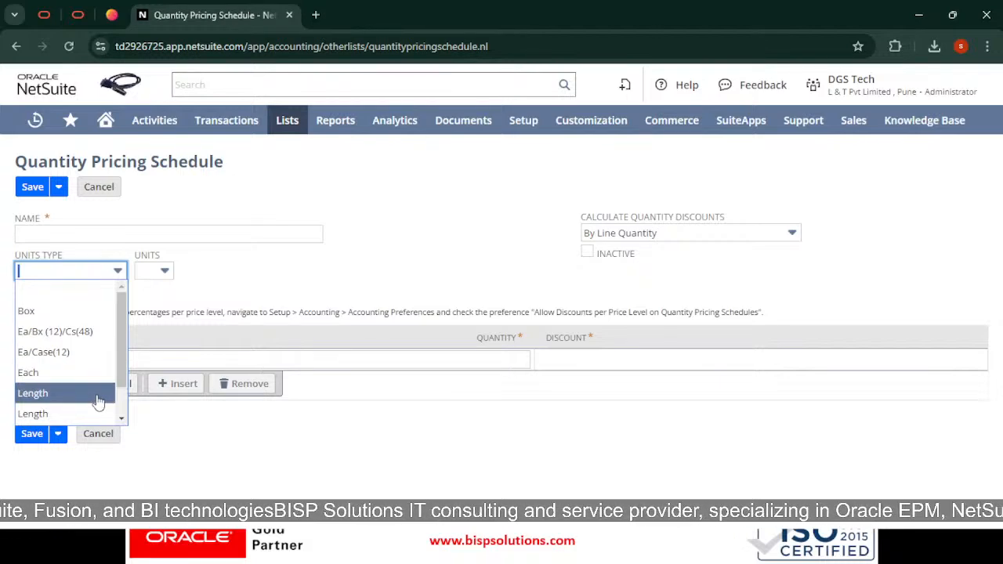
scroll(85, 408, "down", 2)
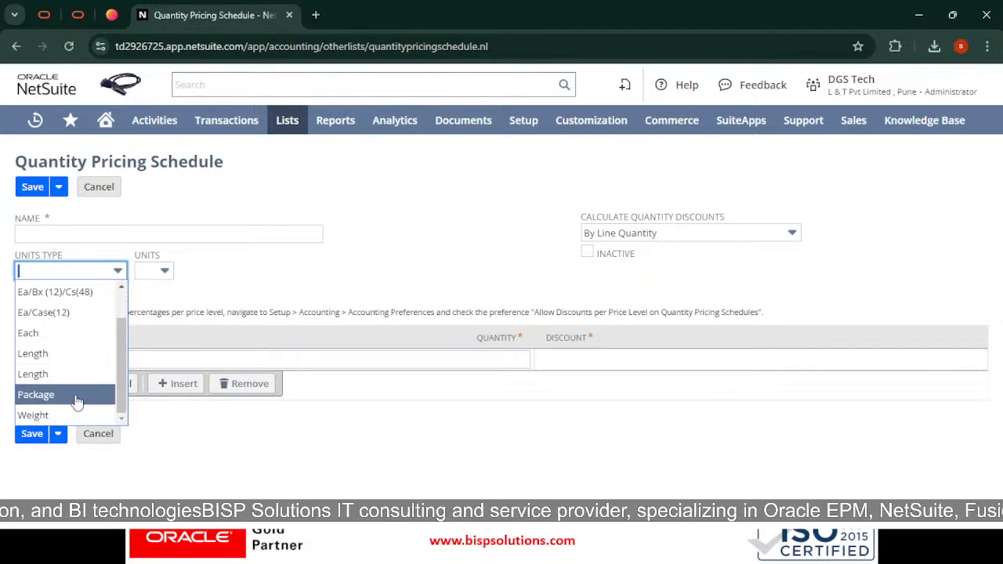
left_click(442, 273)
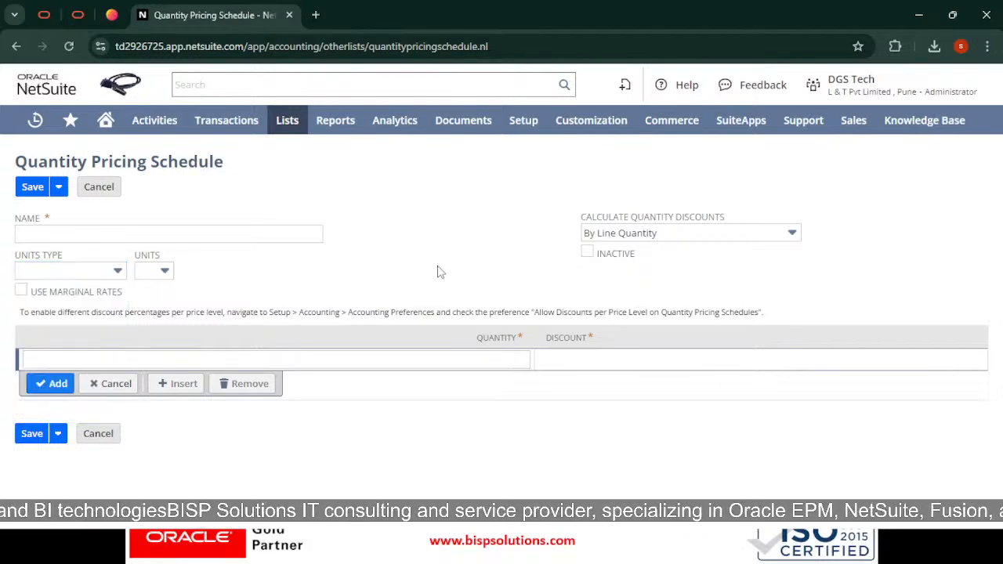
left_click(662, 243)
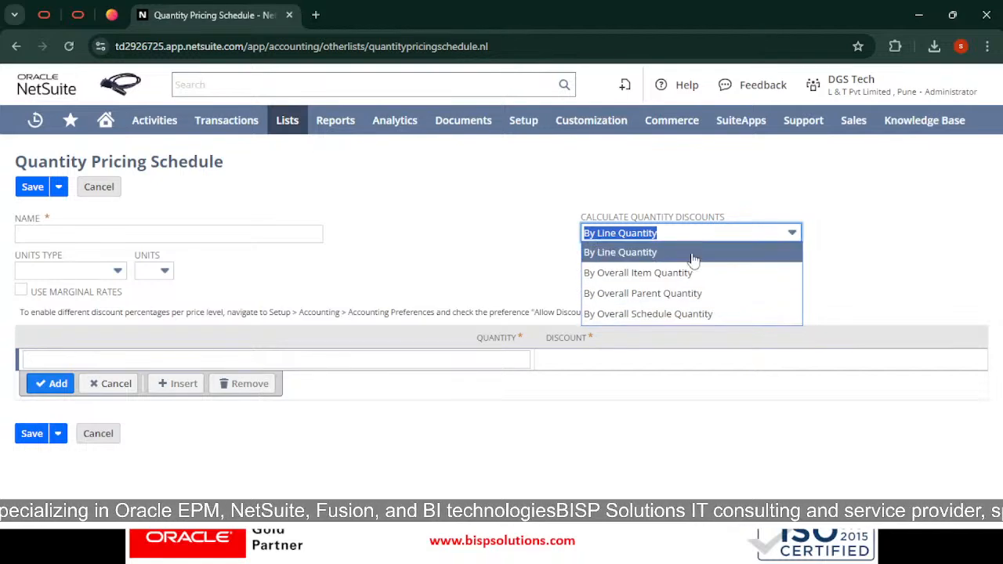
left_click(619, 194)
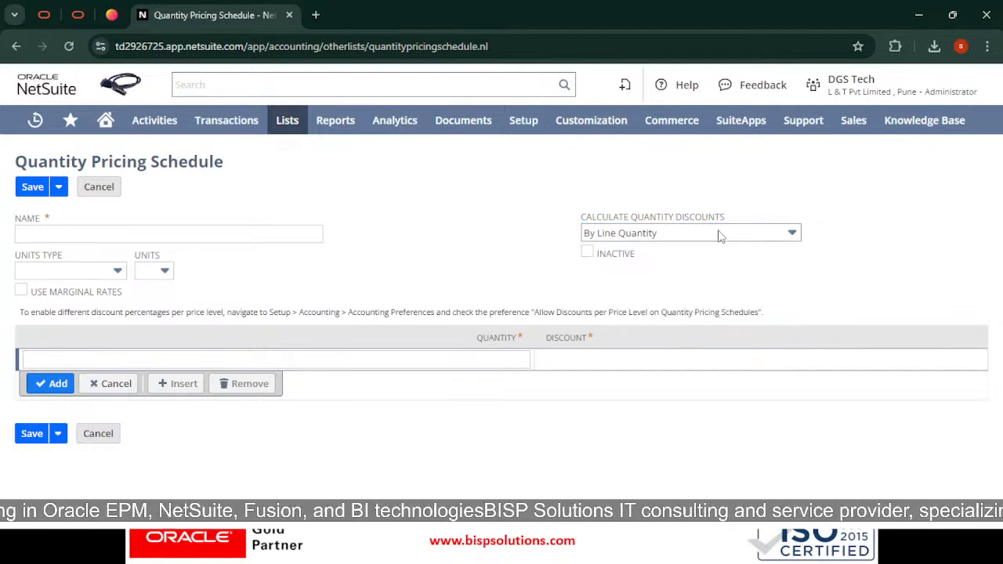
Step: Add two quantity breaks to the new schedule: quantity 9 with a 5% discount and quantity 20 with a 5% discount
left_click(503, 359)
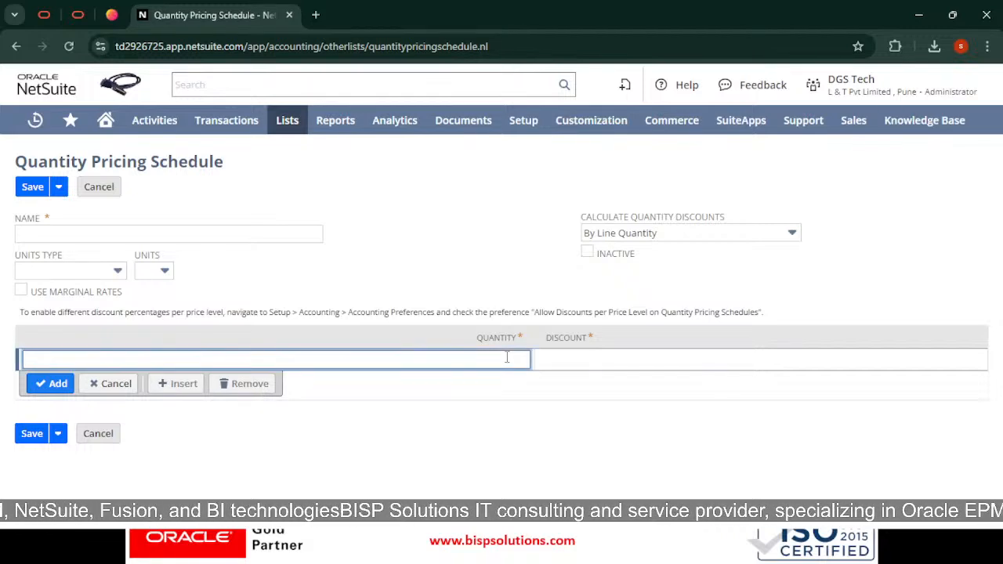
left_click(580, 365)
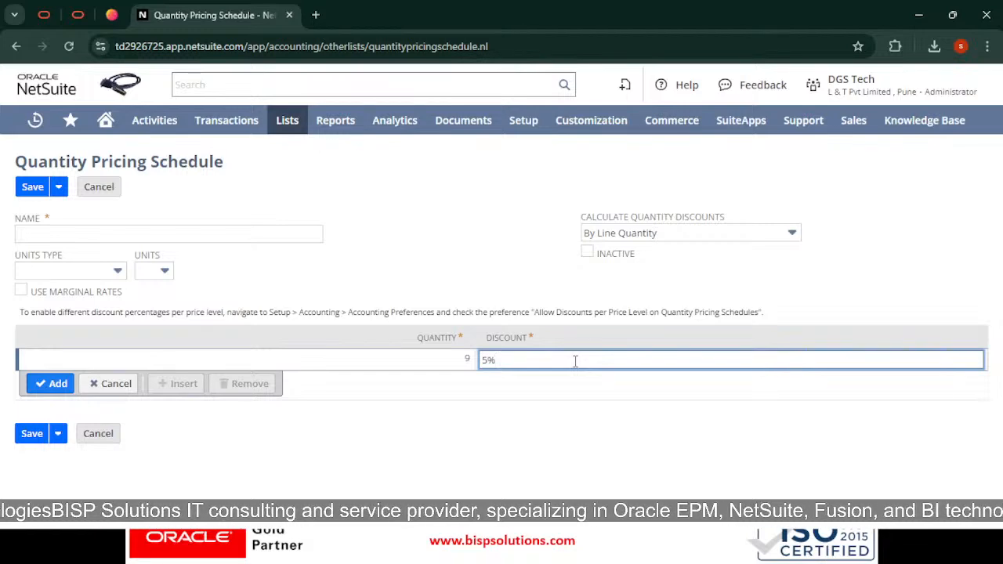
left_click(51, 383)
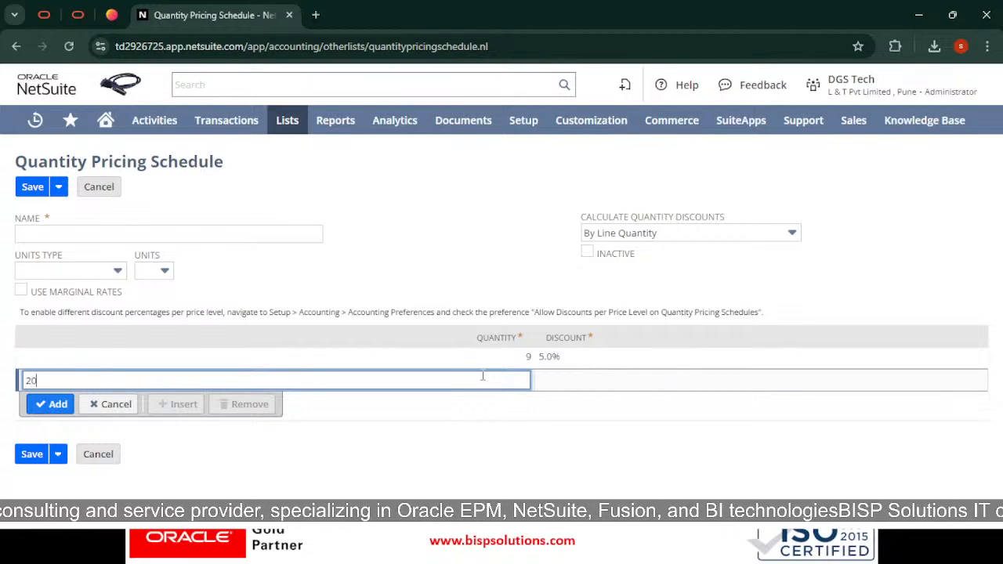
left_click(599, 381)
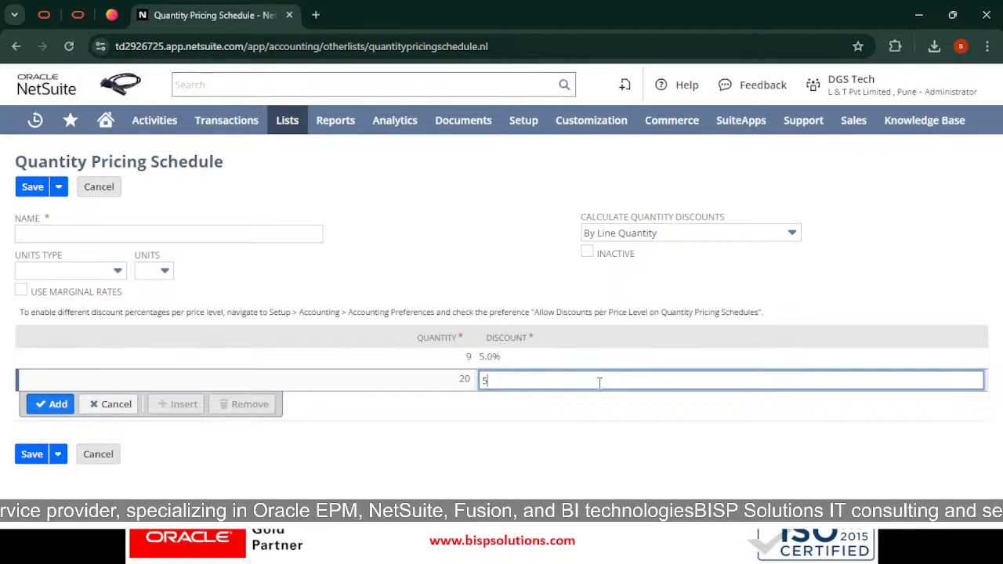
type("5%")
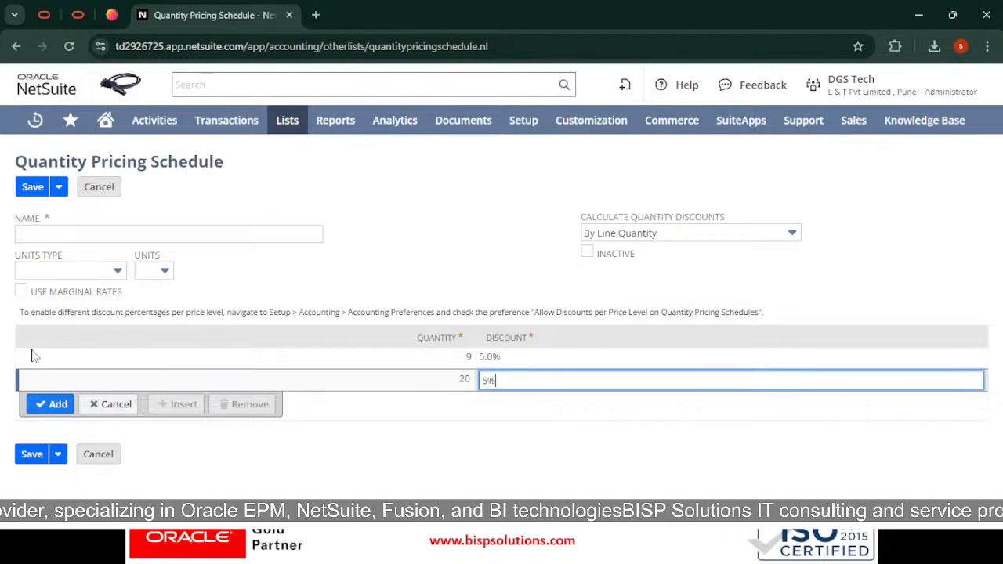
left_click(45, 404)
Step: Try to save the schedule without a name, dismiss the alert and name the schedule Locker
left_click(24, 478)
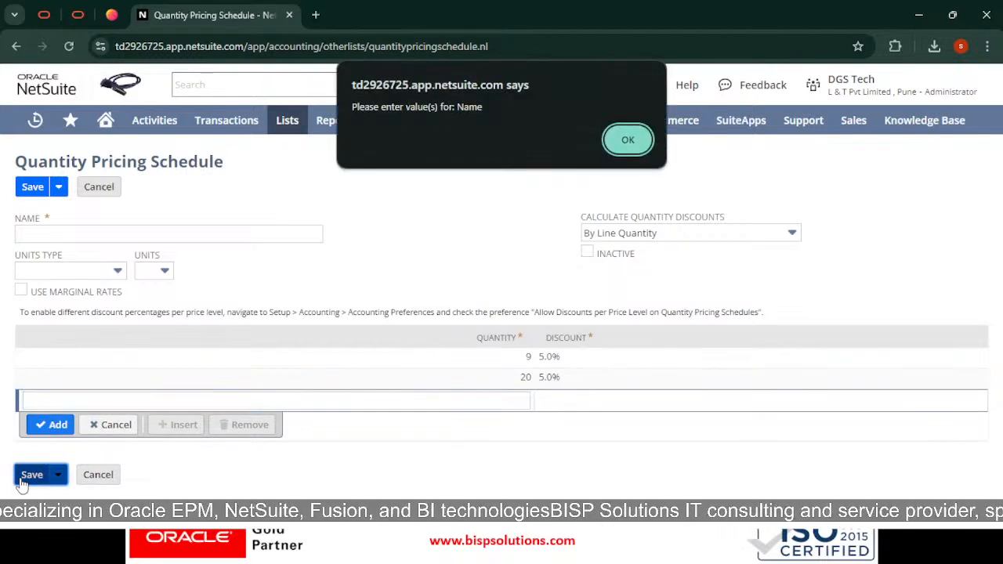
left_click(638, 155)
left_click(200, 239)
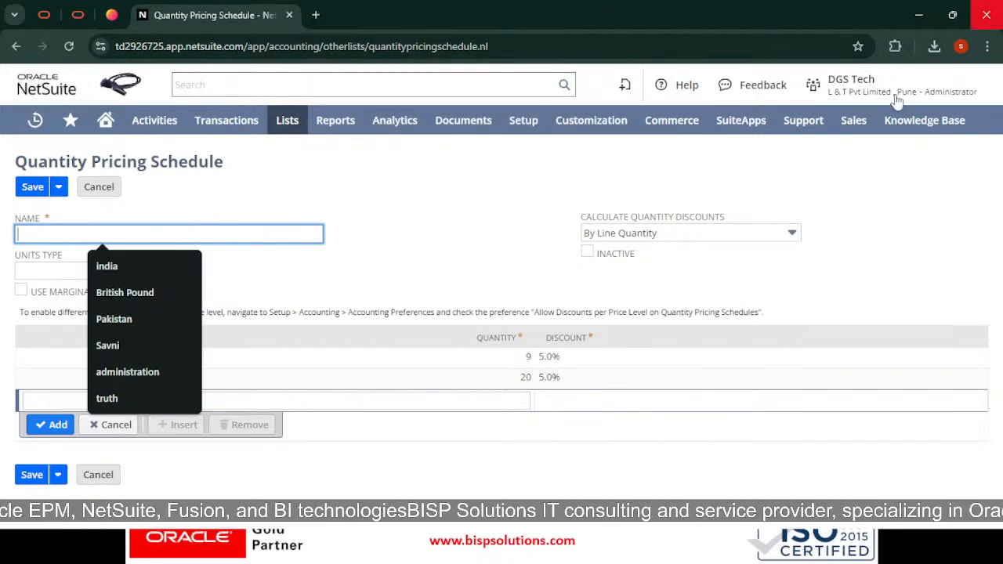
left_click(542, 170)
left_click(318, 233)
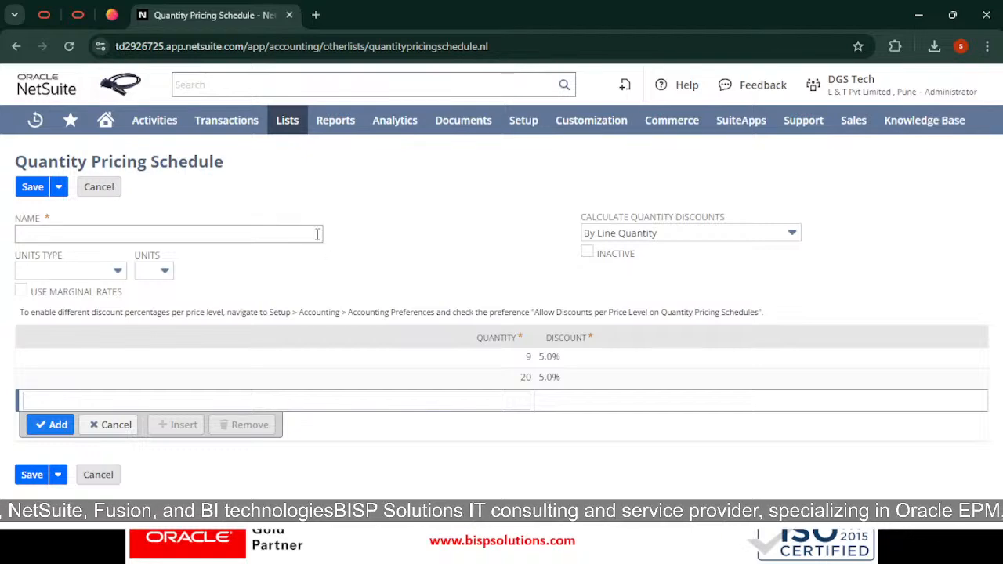
type("P")
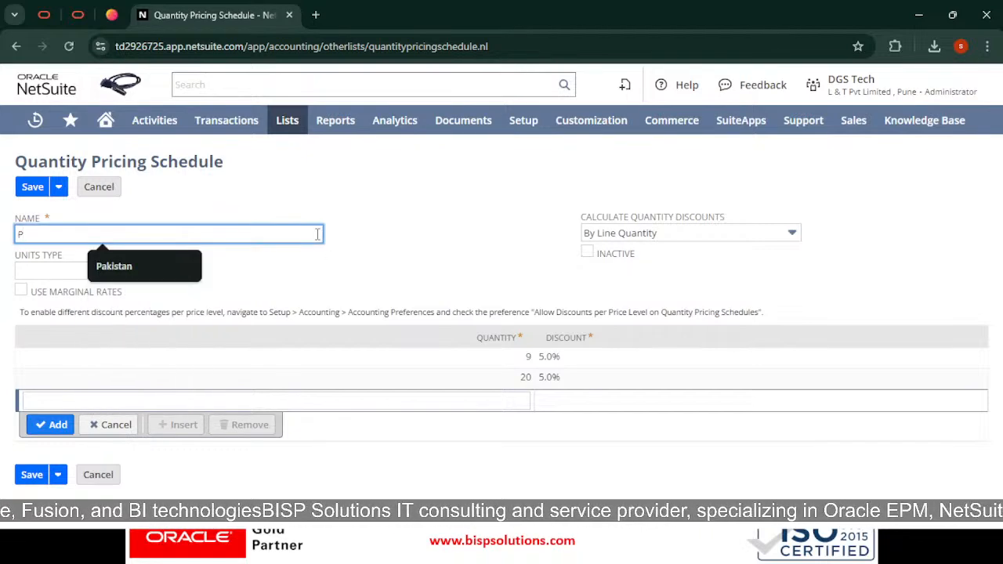
key("BackSpace")
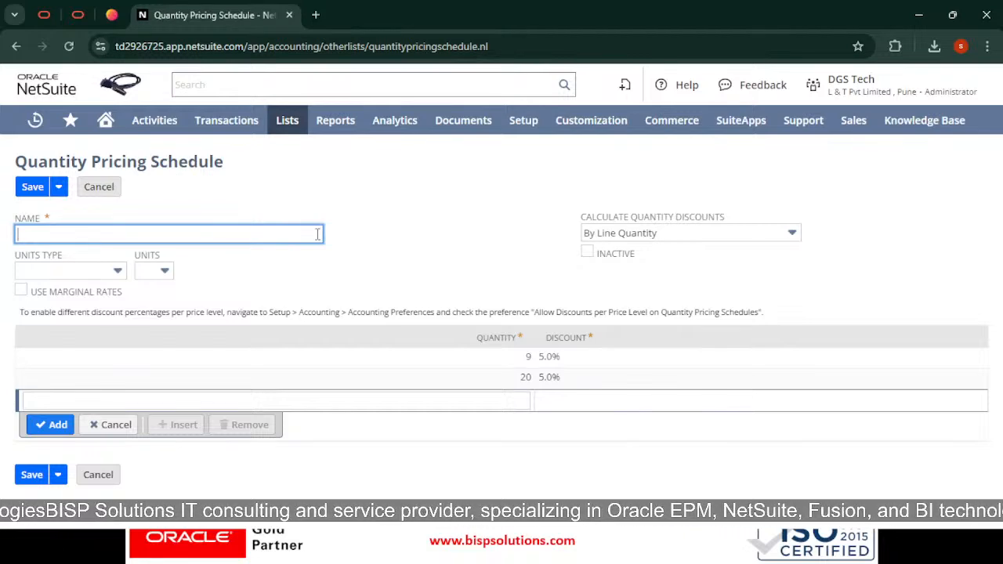
type("C")
key("BackSpace")
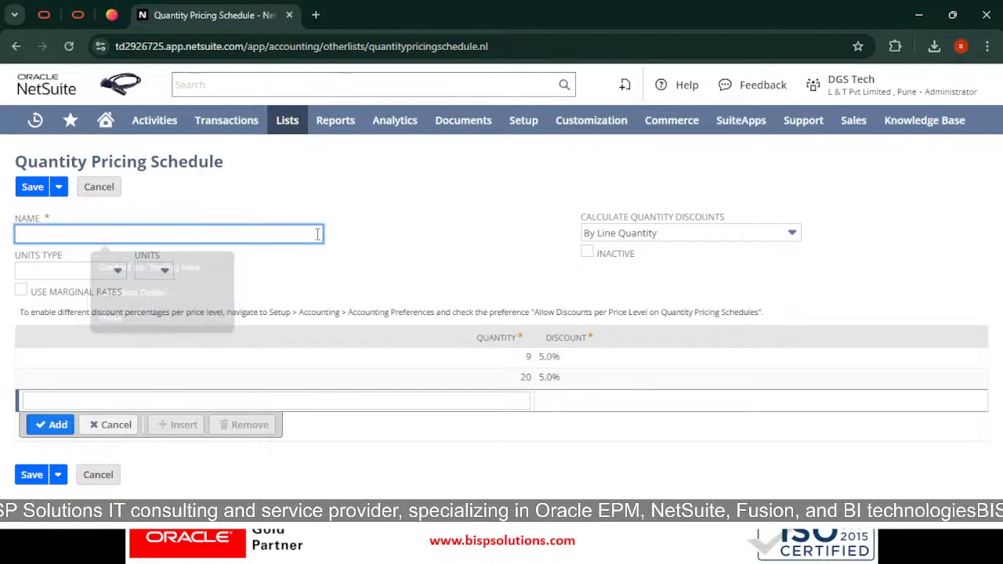
type("Ca")
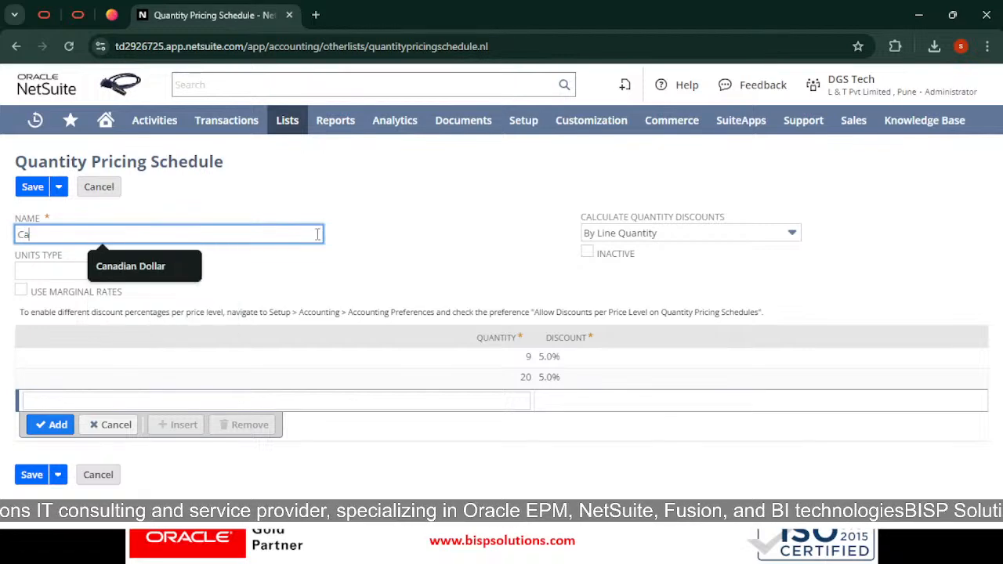
key("BackSpace")
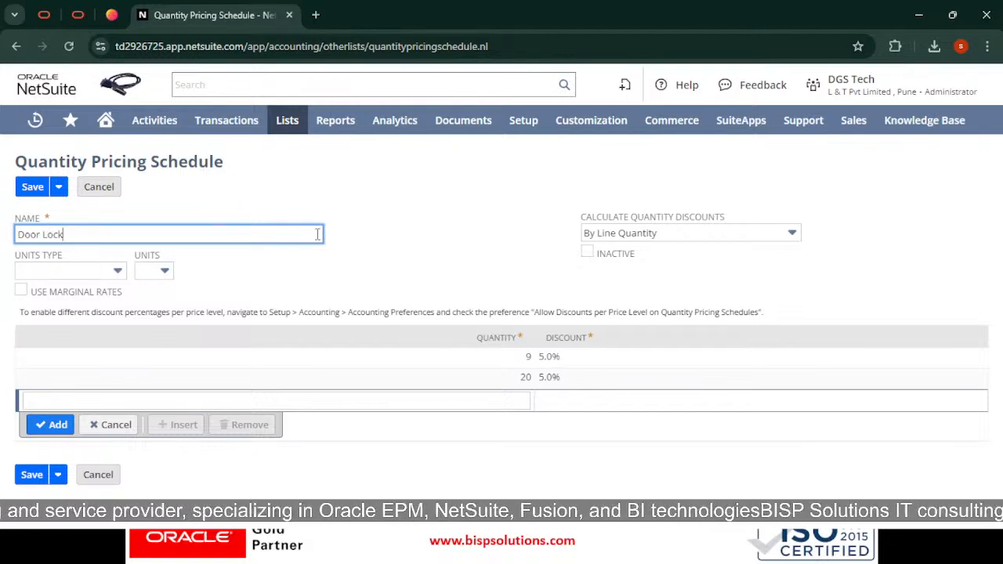
left_click_drag(43, 234, 4, 237)
key("BackSpace")
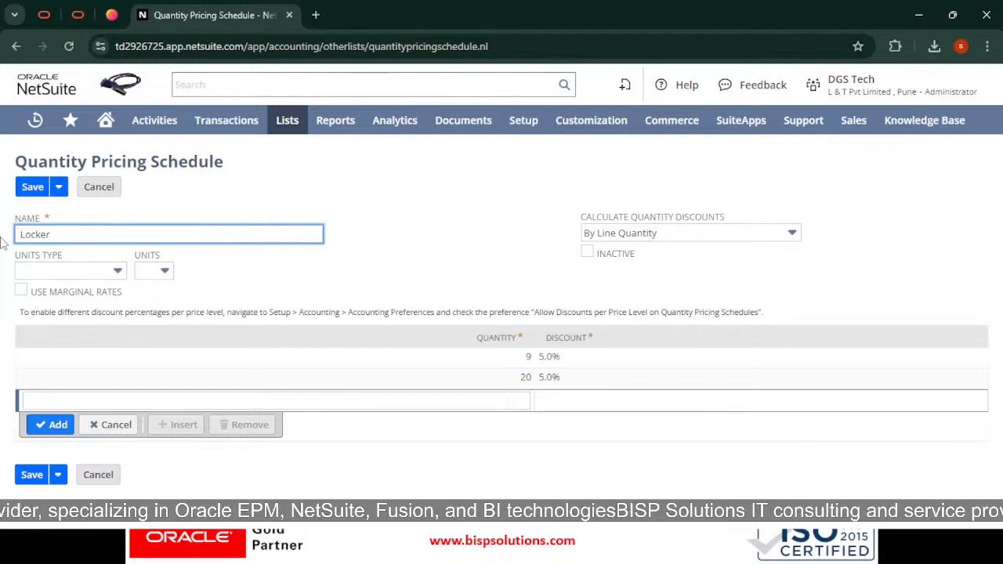
Step: Try the Each units type for the Locker schedule, and switch it to Package with Pkg as the unit
left_click(70, 270)
left_click(63, 372)
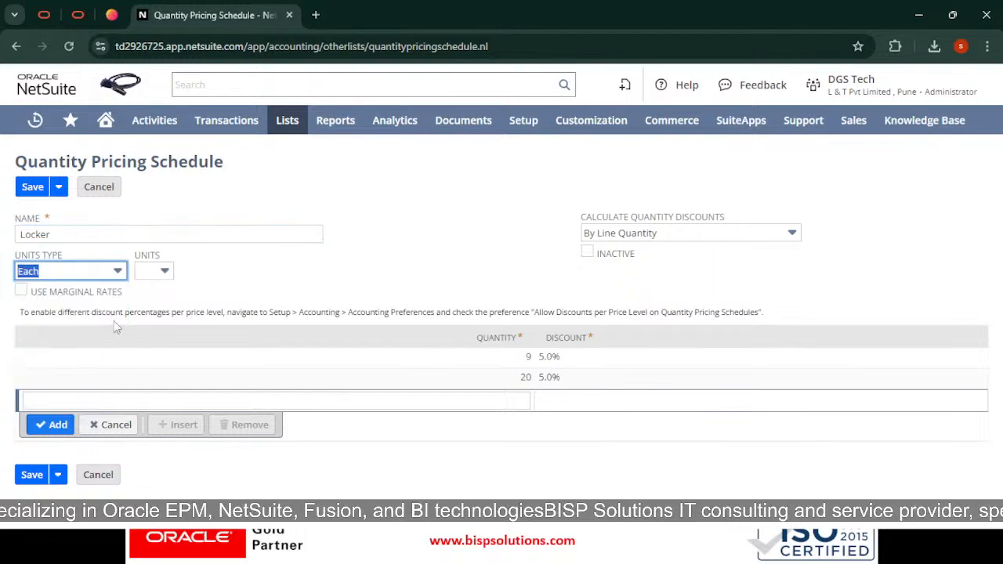
left_click(153, 272)
left_click(157, 312)
left_click(89, 272)
left_click(78, 395)
left_click(166, 270)
left_click(146, 311)
Step: Set the Locker schedule's units type to Weight and its unit to Kg, and save the schedule
left_click(39, 271)
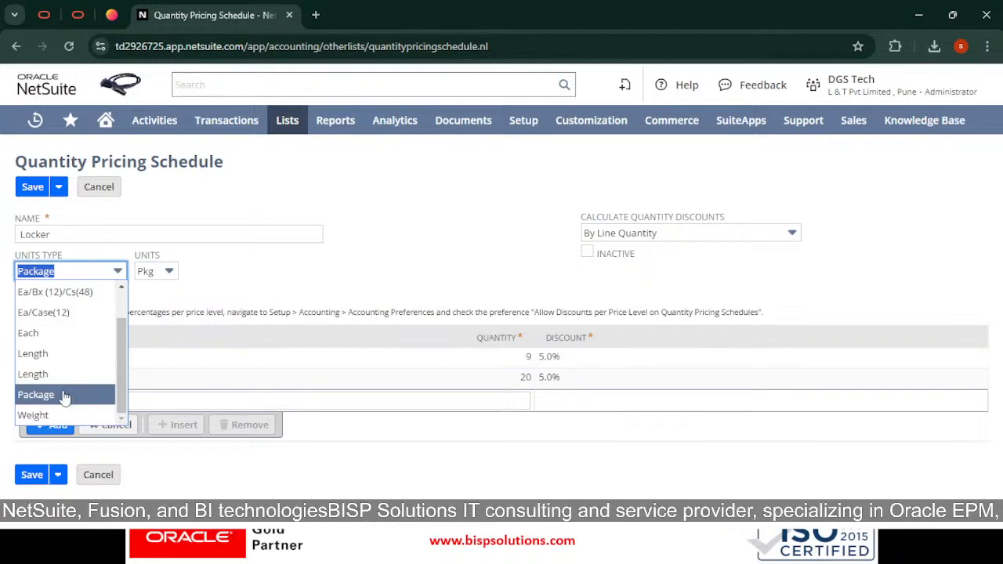
left_click(69, 415)
left_click(157, 272)
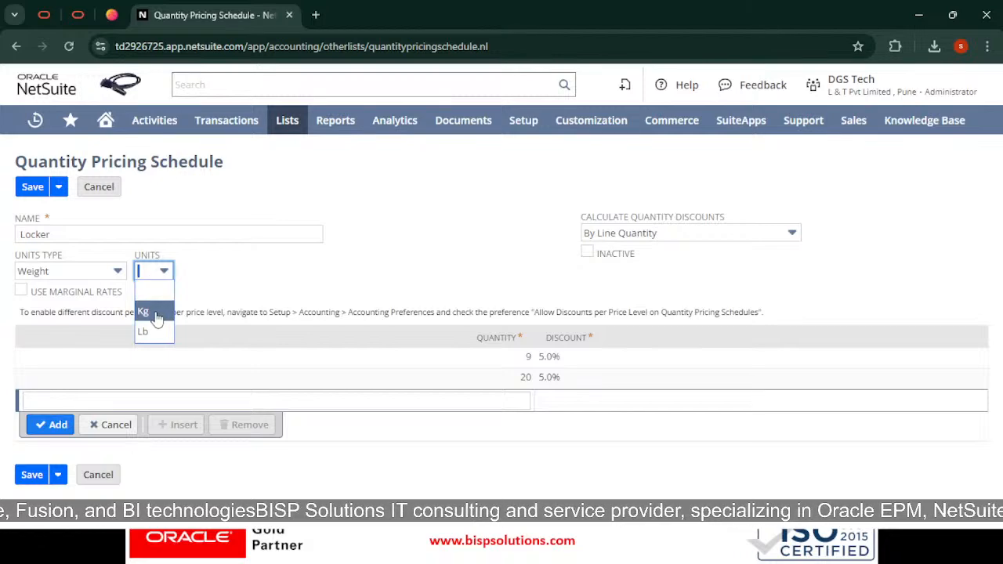
left_click(156, 315)
left_click(33, 190)
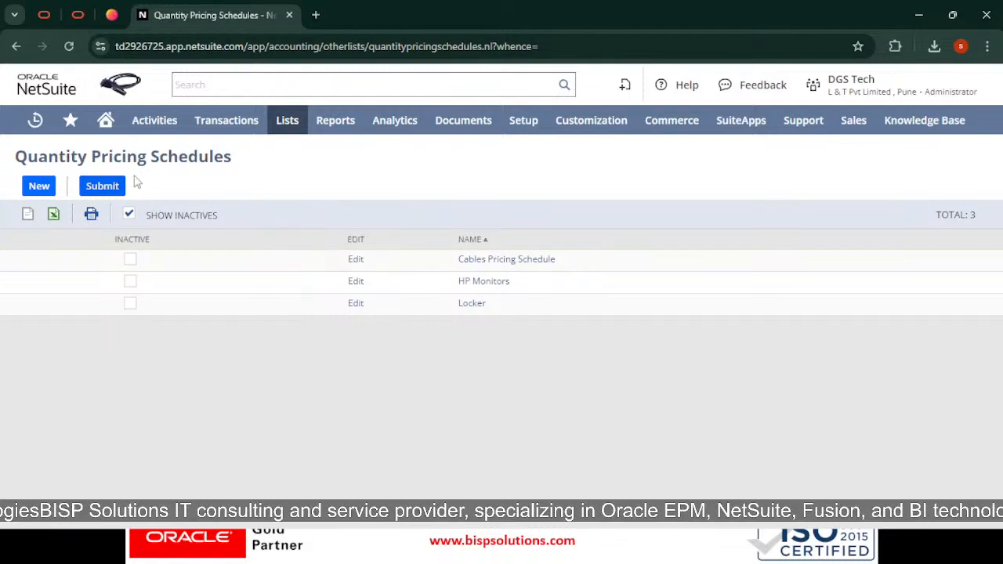
Step: Review the saved Locker schedule's units, quantity breaks and discounts, and return to the Quantity Pricing Schedules list
left_click(473, 304)
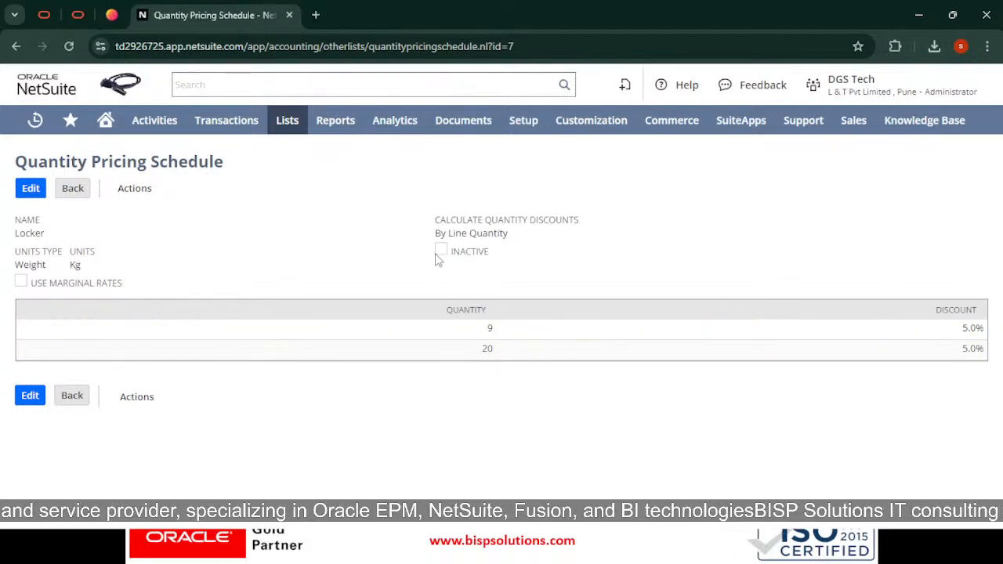
left_click(74, 189)
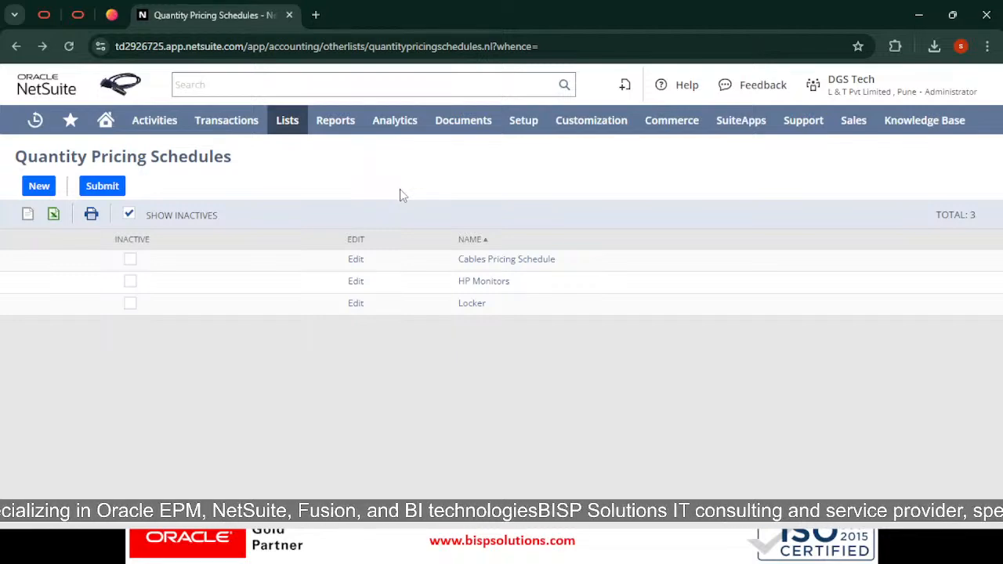
key("alt+Tab")
key("alt+Tab")
key("alt+Tab")
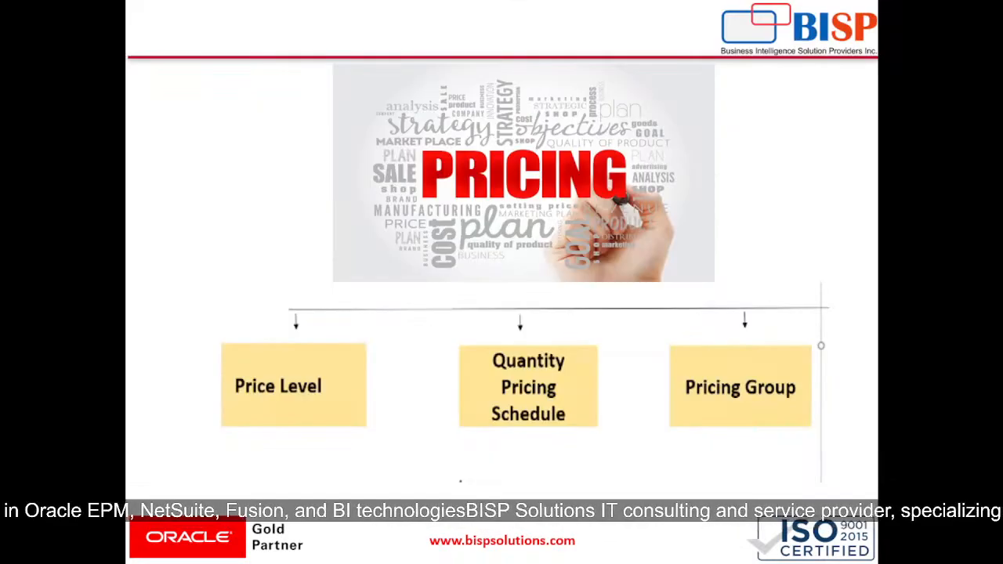
key("Right")
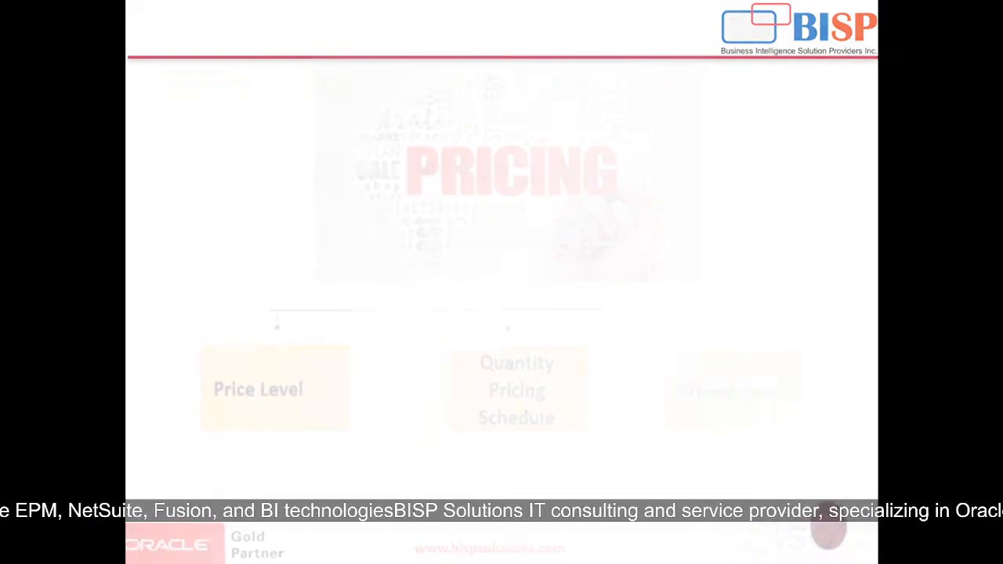